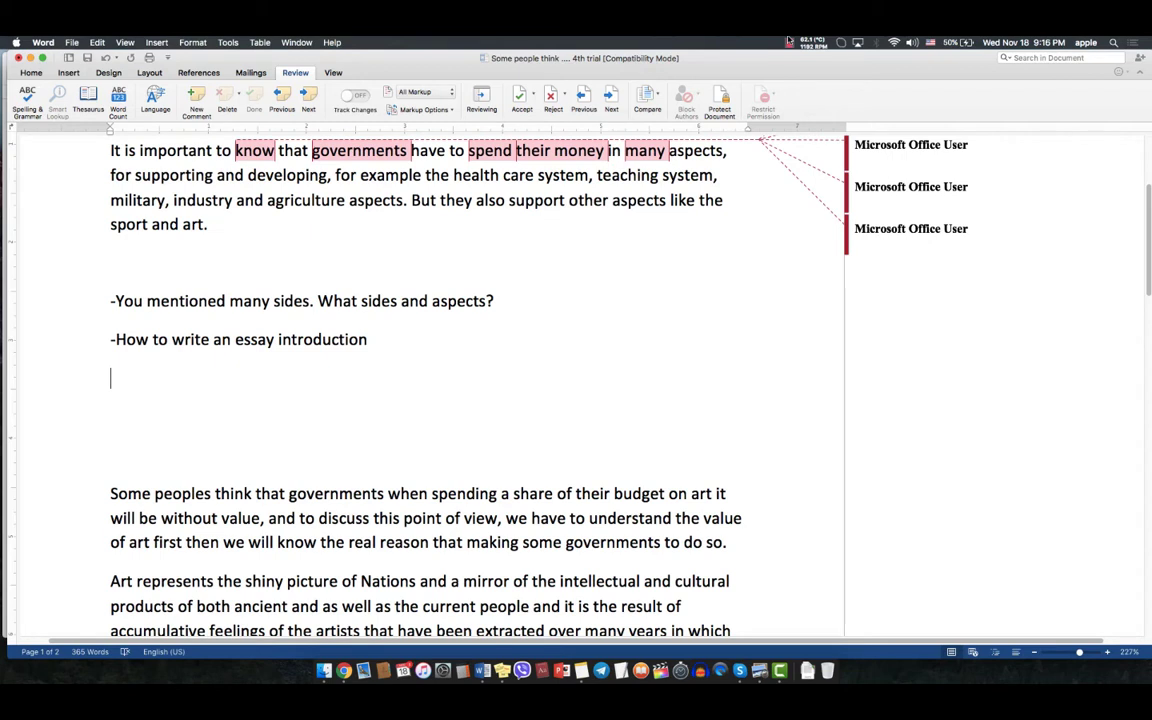
# Step: Bold the two reviewer question lines, then undo the bold
pyautogui.click(789, 41)
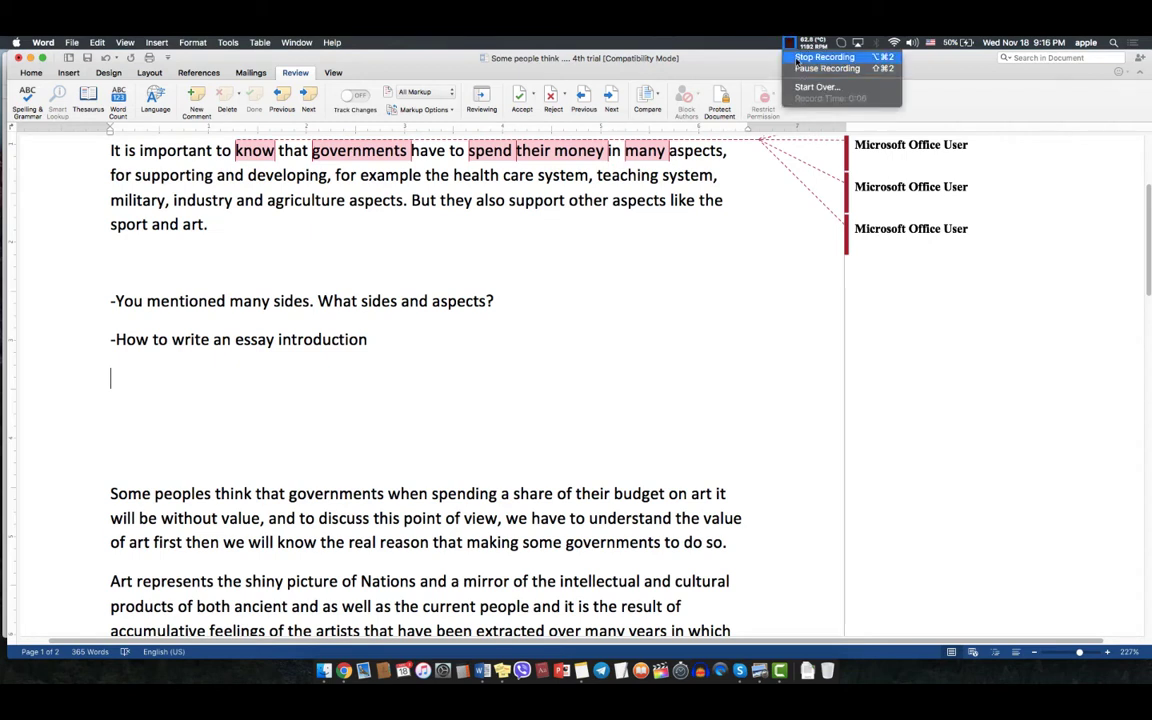
pyautogui.click(323, 321)
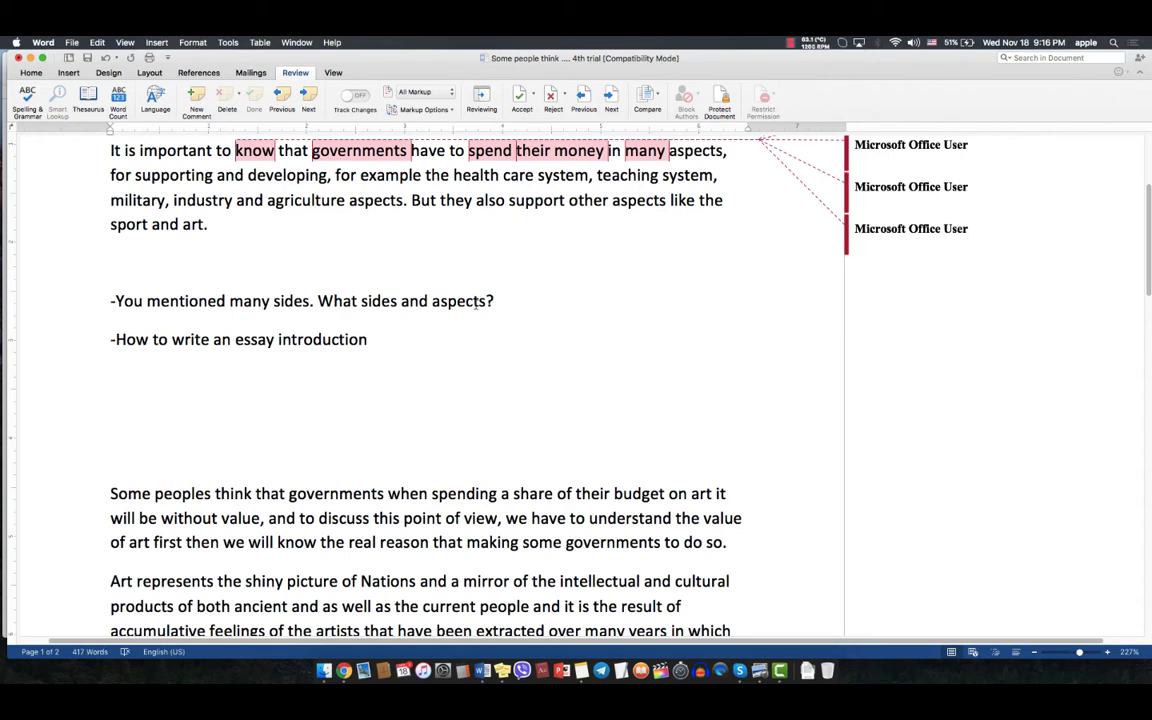
pyautogui.moveTo(381, 339); pyautogui.dragTo(103, 288)
pyautogui.press('super+b')
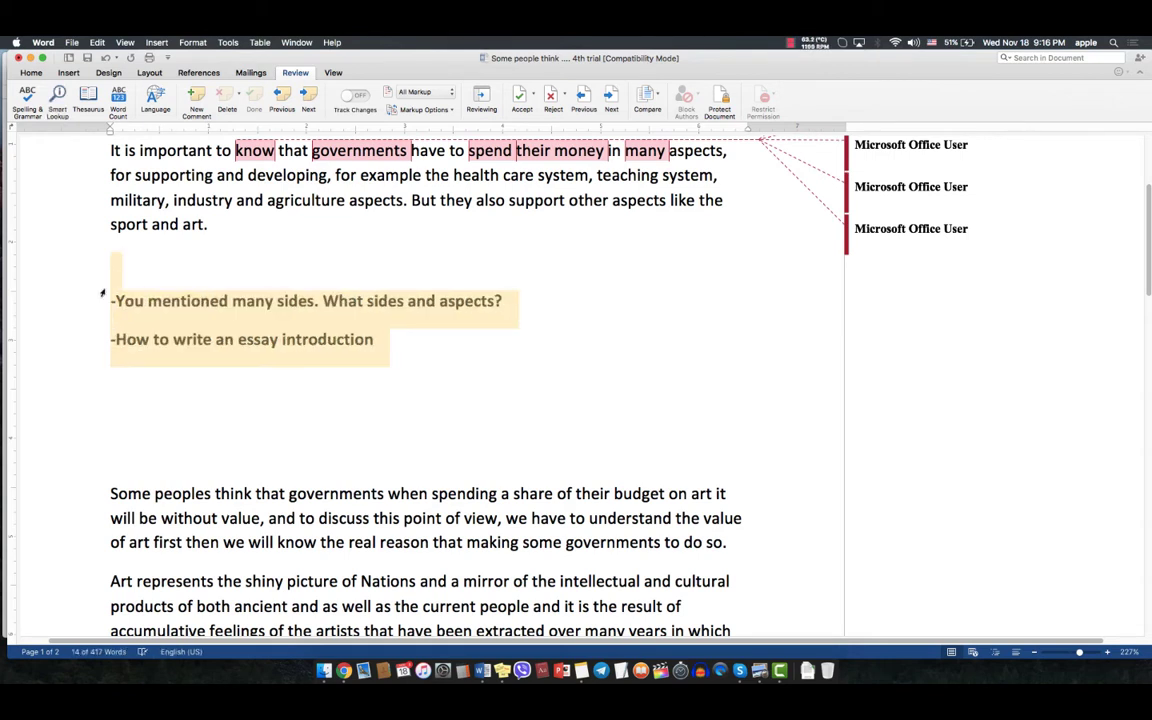
pyautogui.press('super+z')
# Step: Start a browser search for 'essay', then clear it and return to the essay
pyautogui.hotkey('ctrl', 'Right')
pyautogui.click(85, 90)
pyautogui.write('essay')
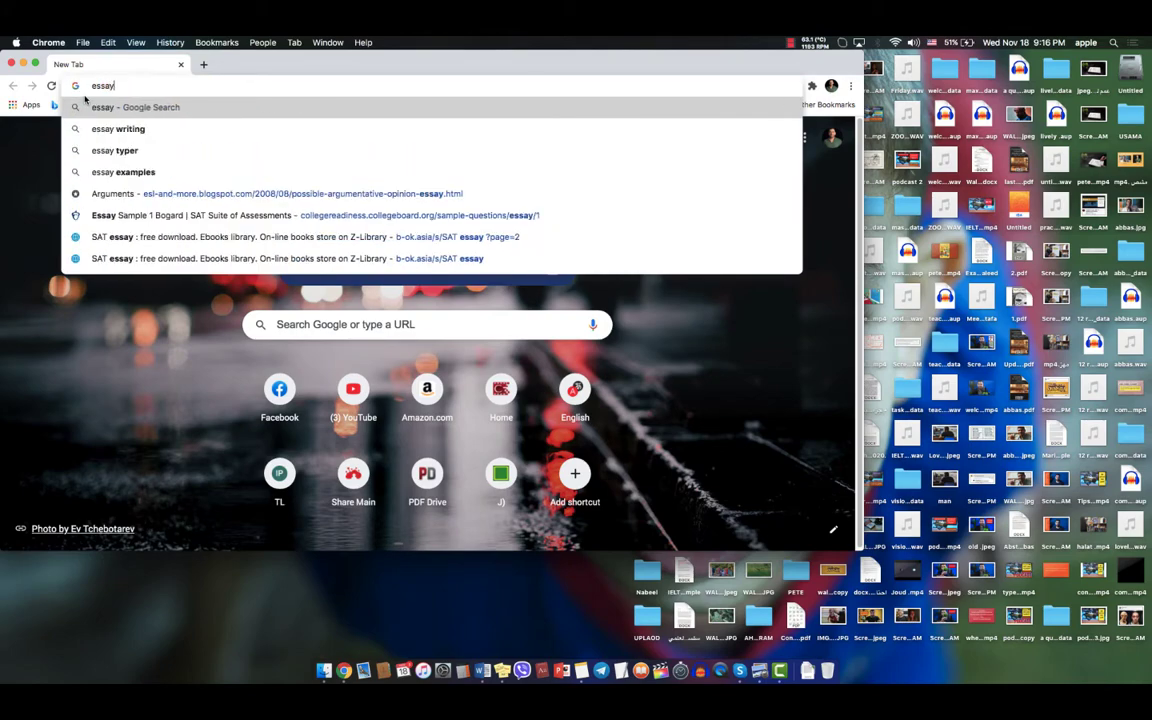
pyautogui.press('super+a')
pyautogui.press('BackSpace')
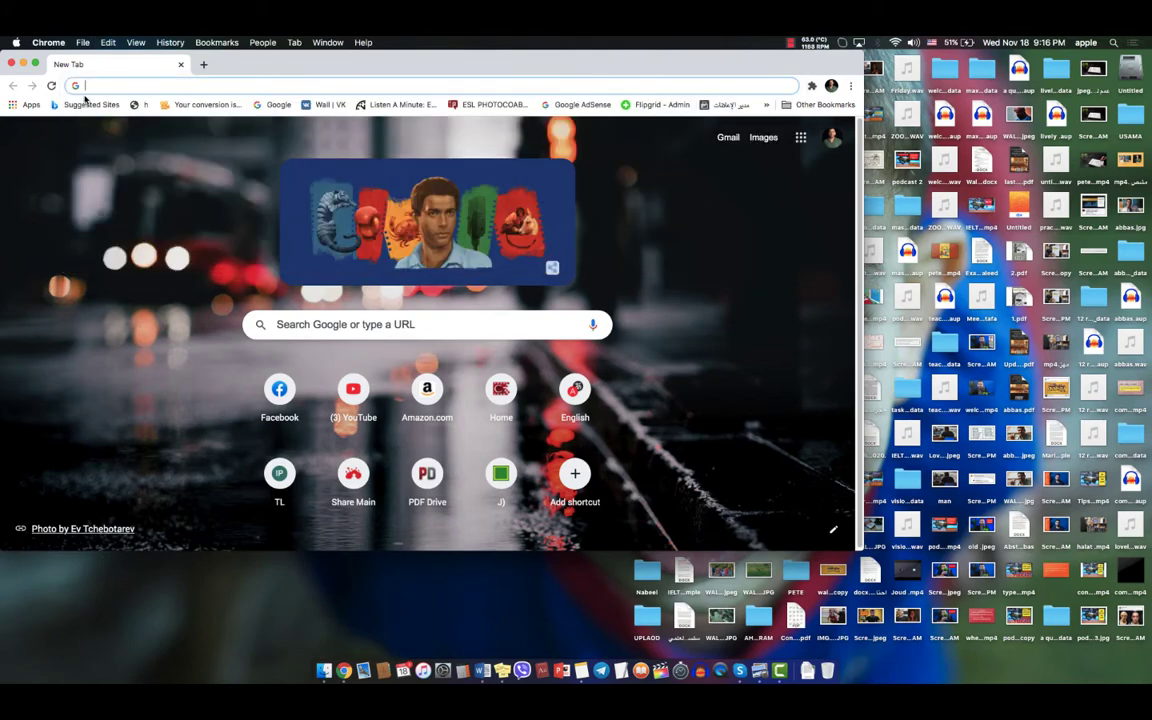
pyautogui.hotkey('ctrl', 'Left')
# Step: Open the first reviewer comment and insert a blank line above 'It is important'
pyautogui.scroll(3, 262, 210)
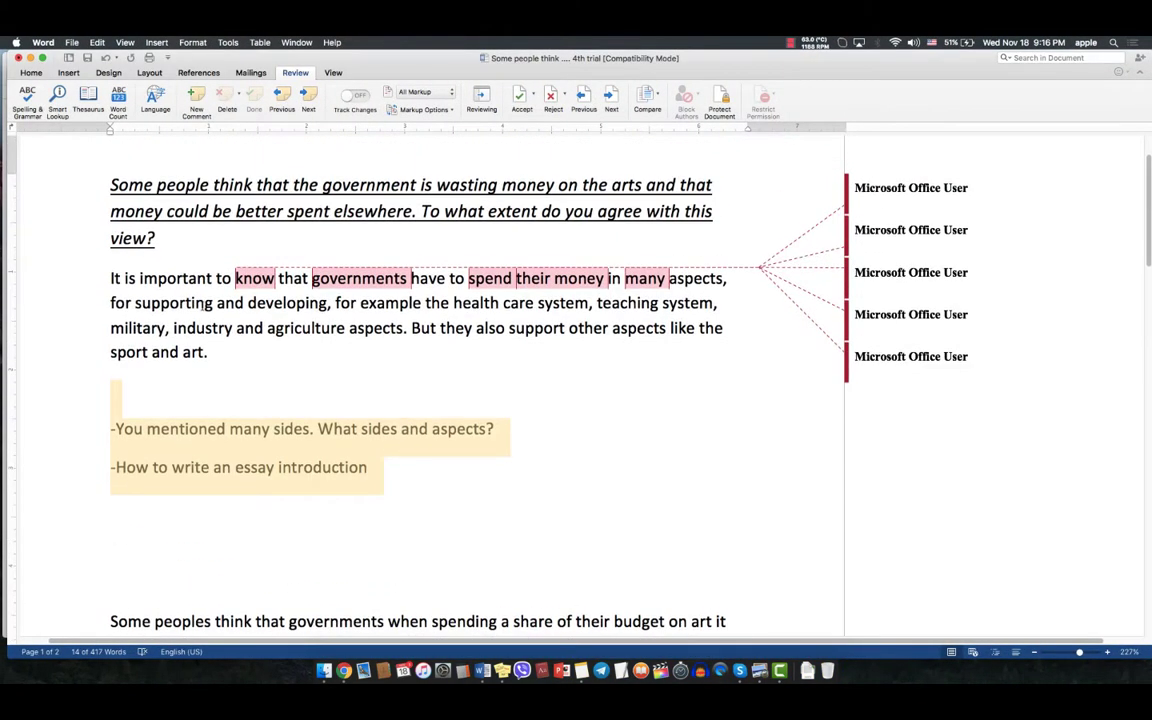
pyautogui.moveTo(103, 270); pyautogui.dragTo(232, 345)
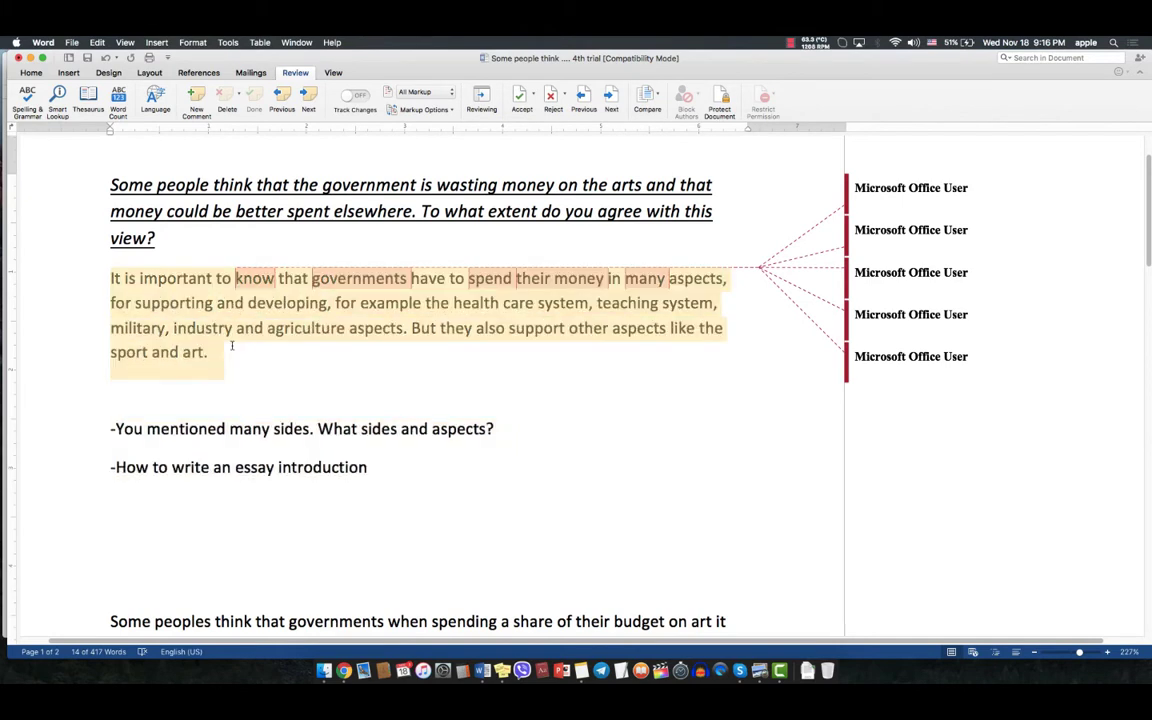
pyautogui.click(922, 189)
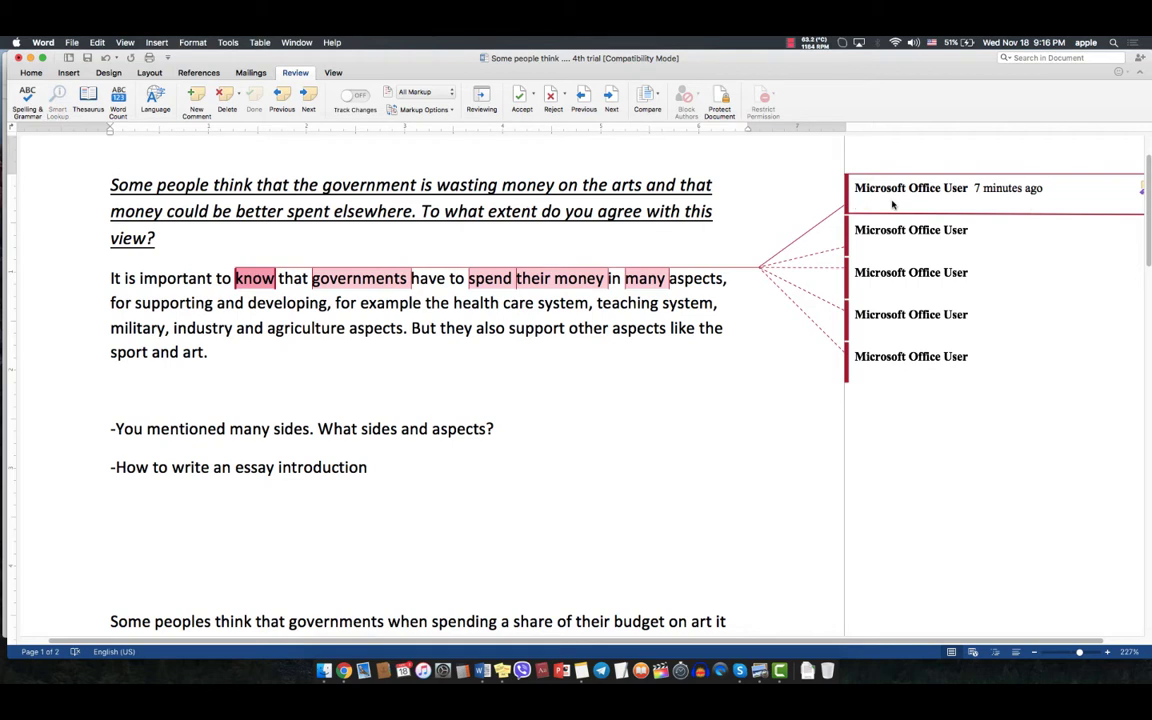
pyautogui.click(110, 278)
pyautogui.press('Return')
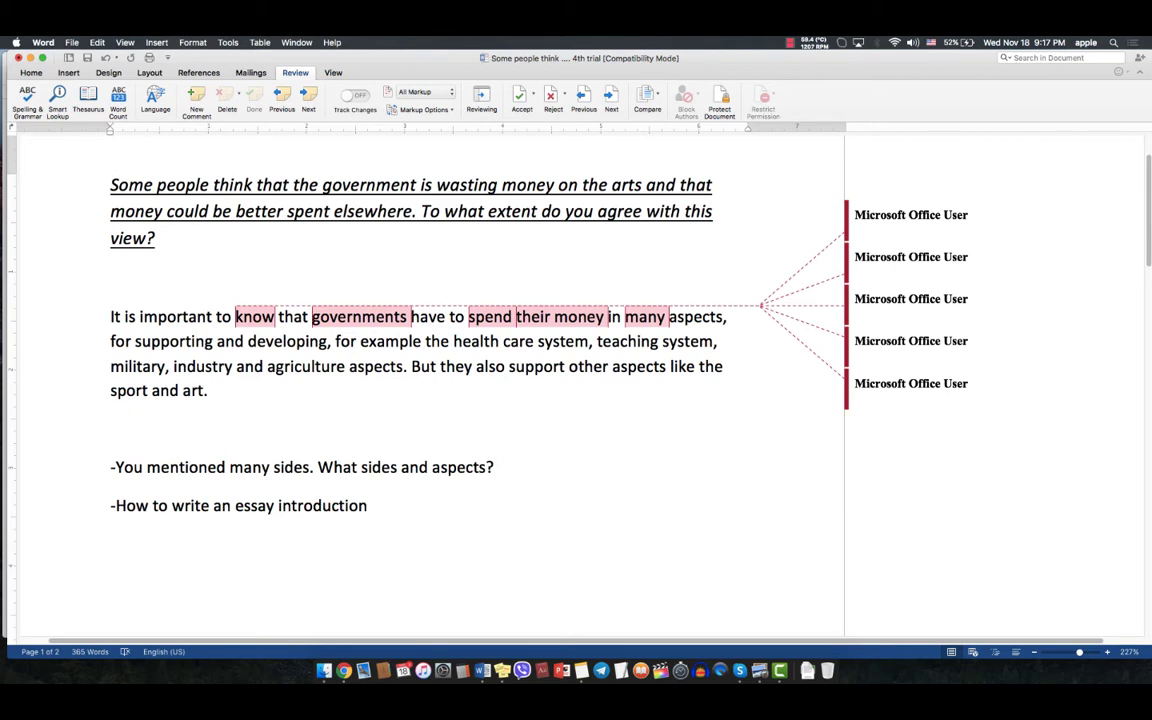
# Step: Send the message 'wording' in the Skype call chat
pyautogui.click(740, 671)
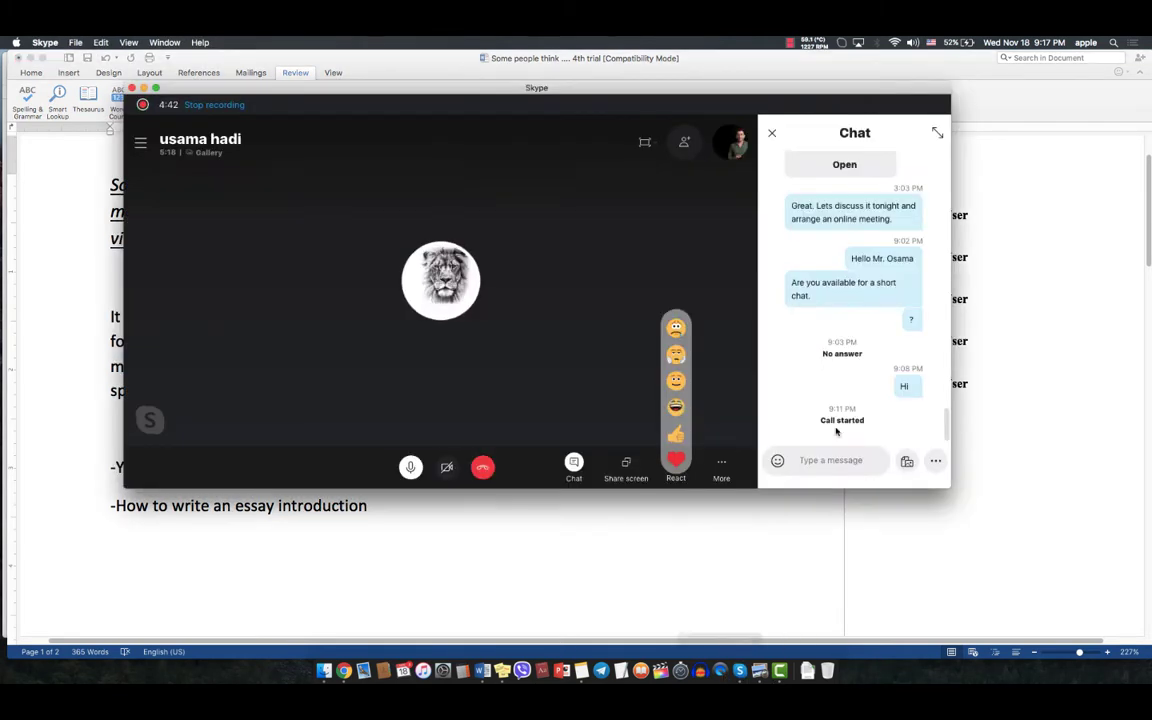
pyautogui.click(805, 460)
pyautogui.write('w')
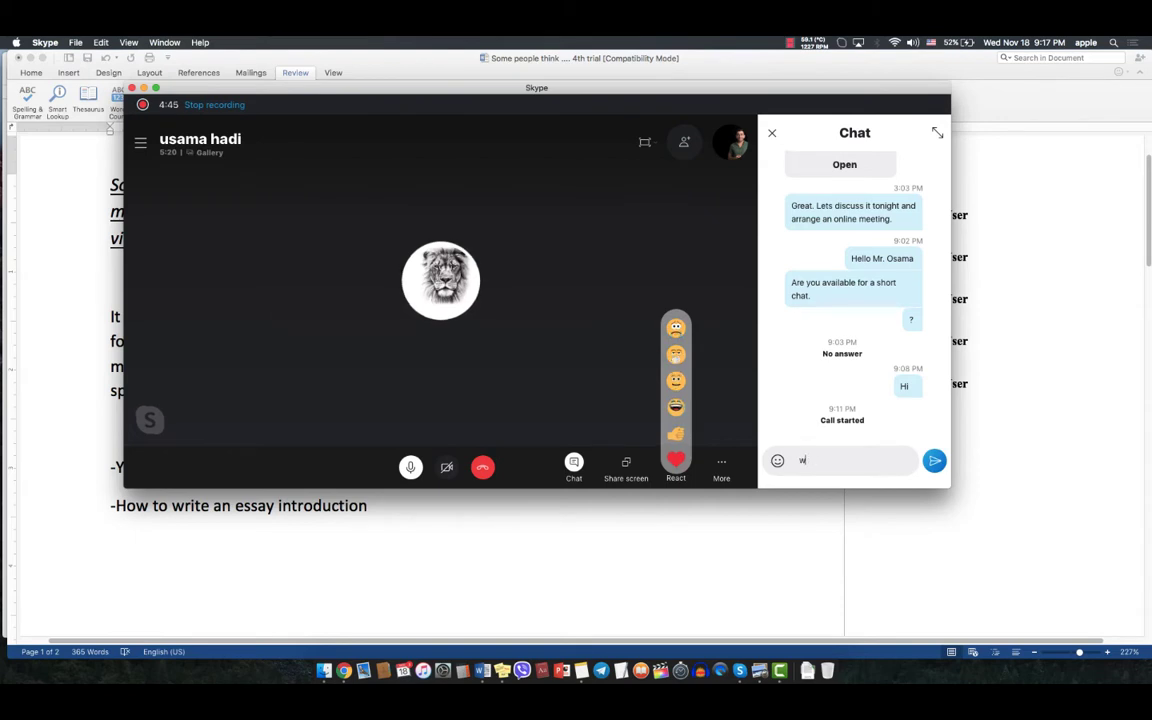
pyautogui.write('ording')
pyautogui.press('Return')
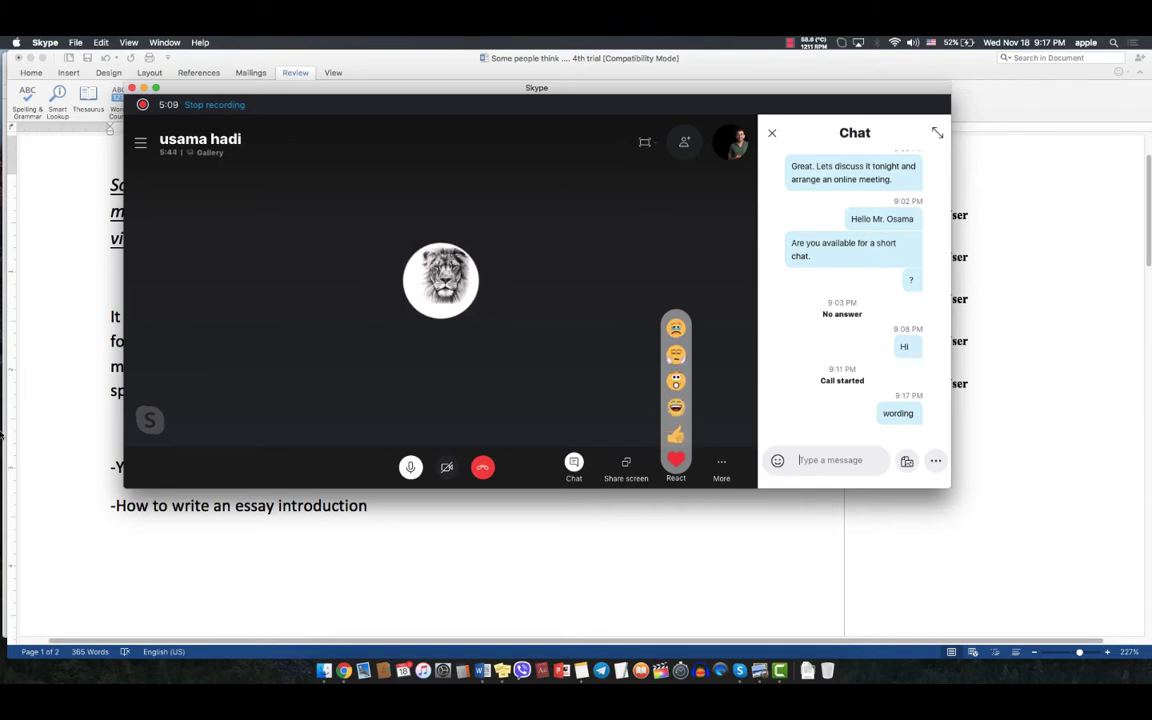
# Step: Go back to the essay, then bring the call up and minimise it
pyautogui.click(34, 395)
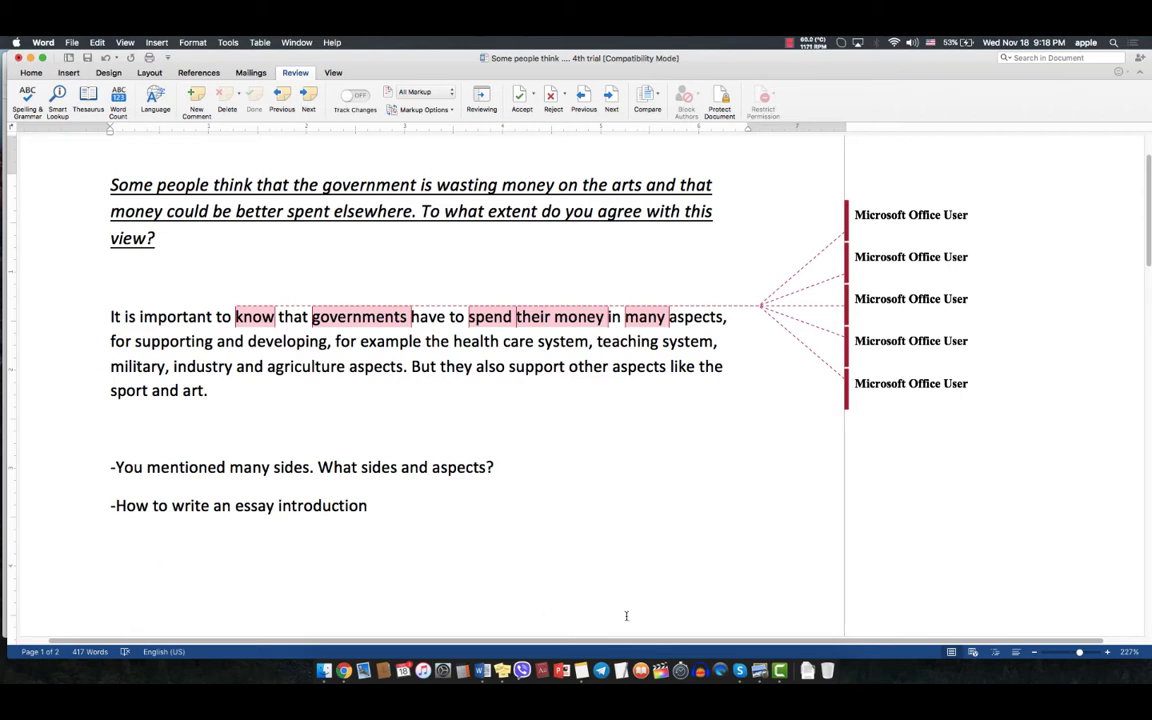
pyautogui.click(740, 670)
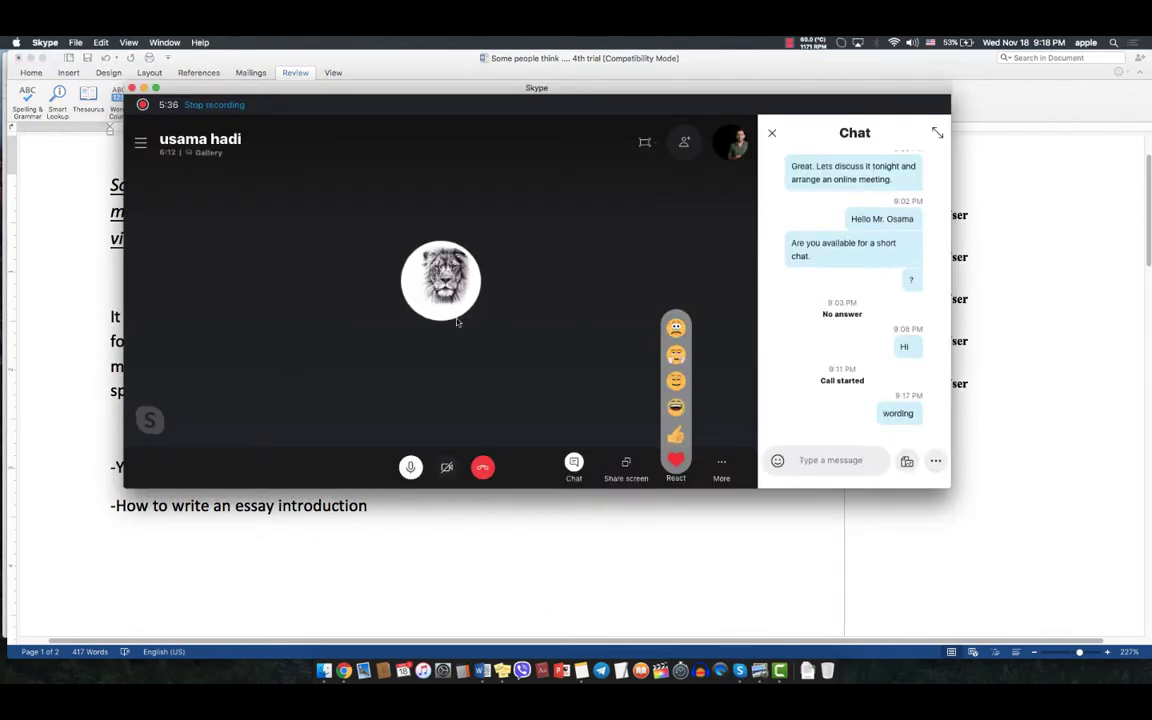
pyautogui.click(143, 88)
# Step: Delete the empty line sitting above the 'It is important' paragraph
pyautogui.click(388, 288)
pyautogui.scroll(2, 388, 284)
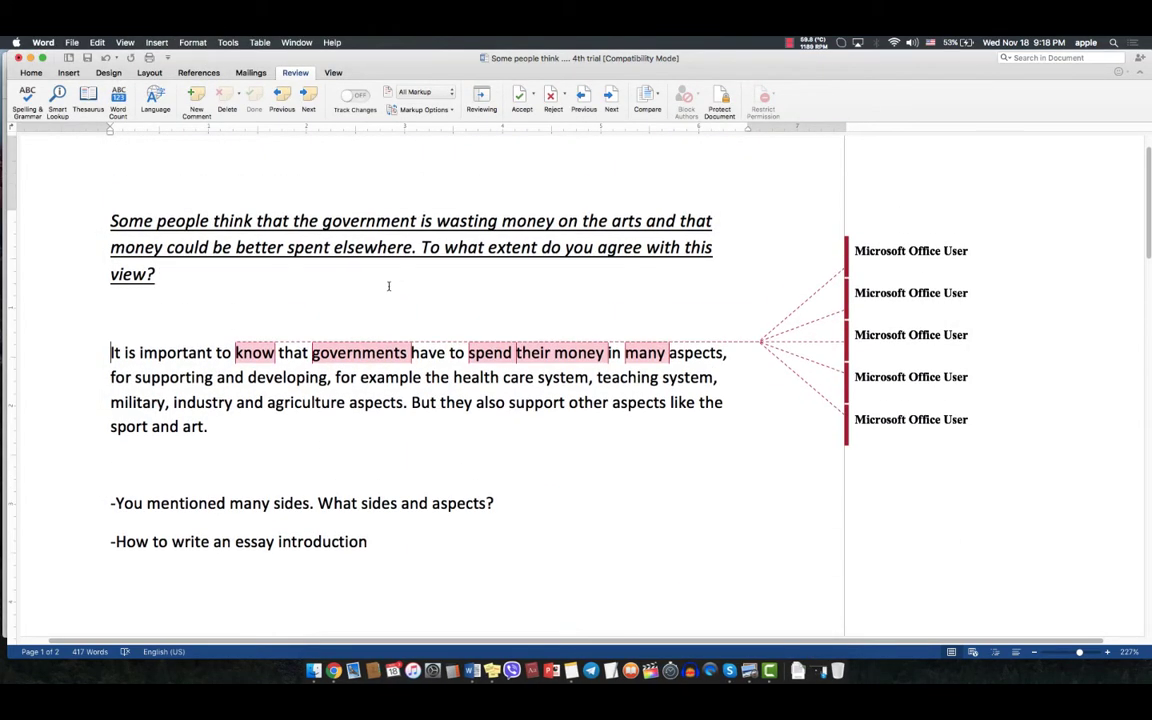
pyautogui.click(119, 324)
pyautogui.press('BackSpace')
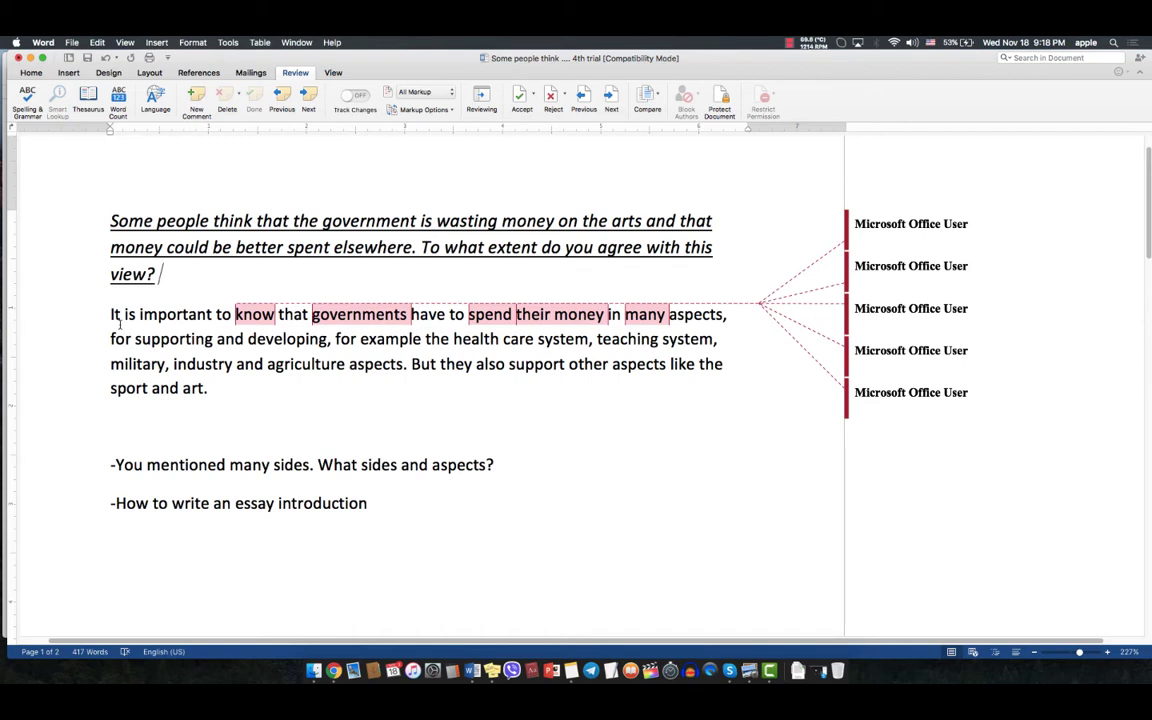
# Step: Type 'essay' into Chrome's address bar without running the search, ending on Chrome
pyautogui.hotkey('ctrl', 'Right')
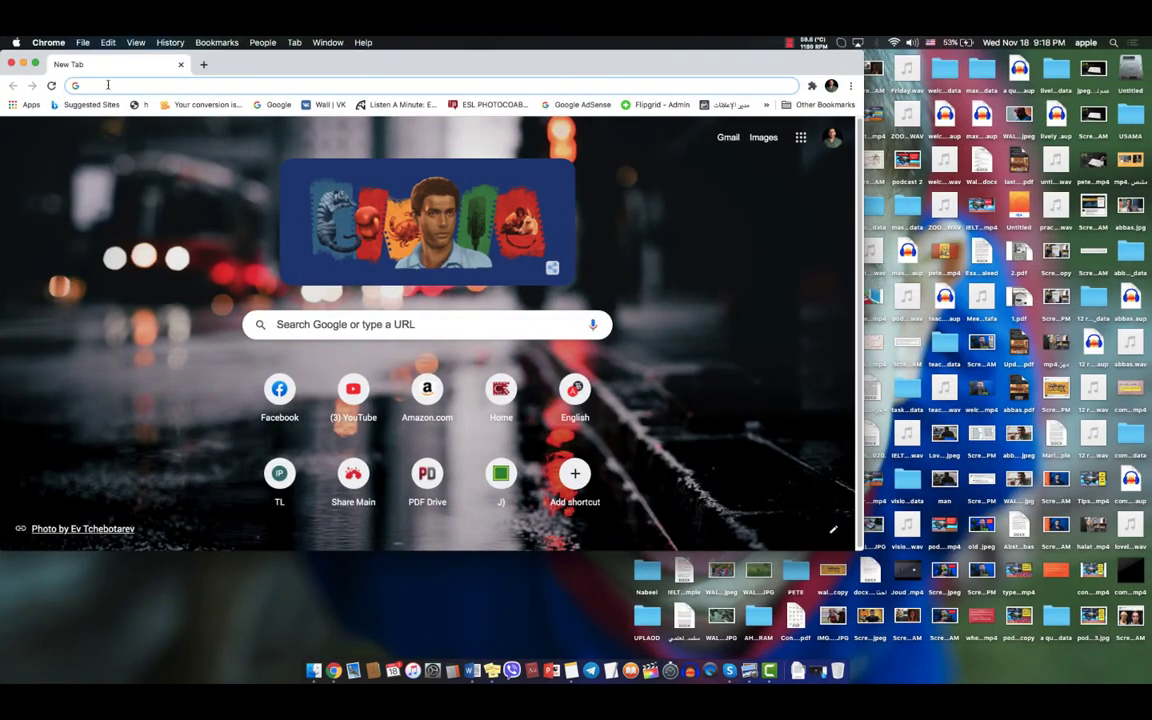
pyautogui.write('essay')
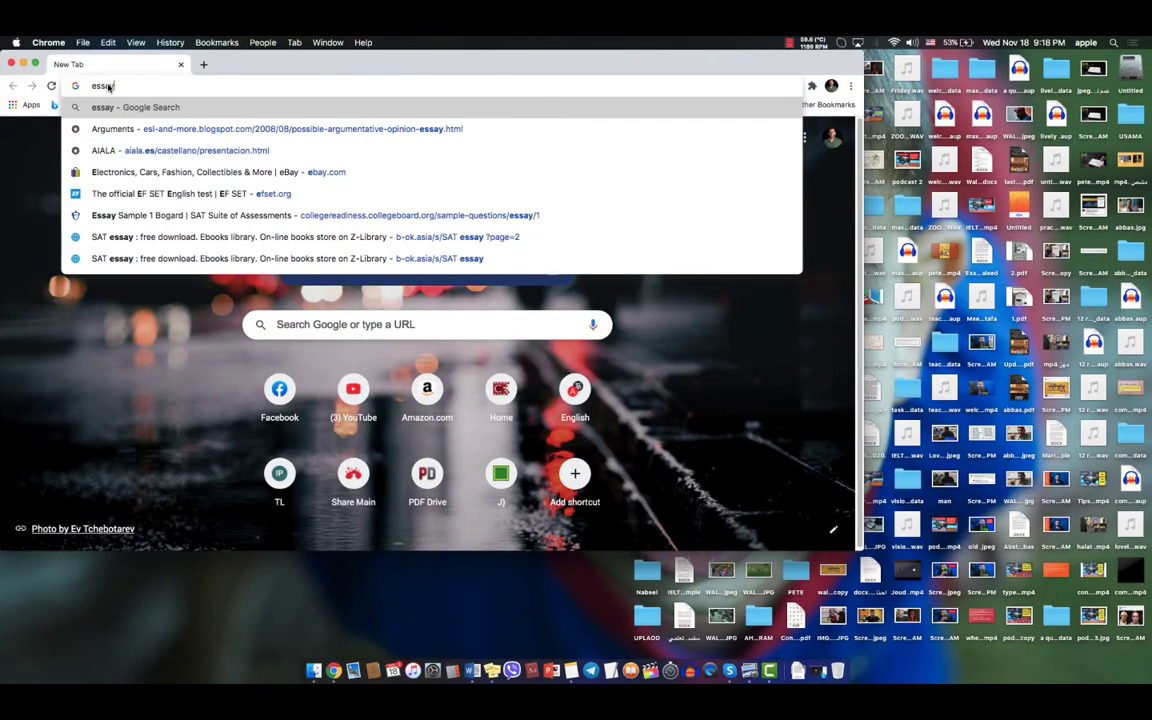
pyautogui.hotkey('ctrl', 'Left')
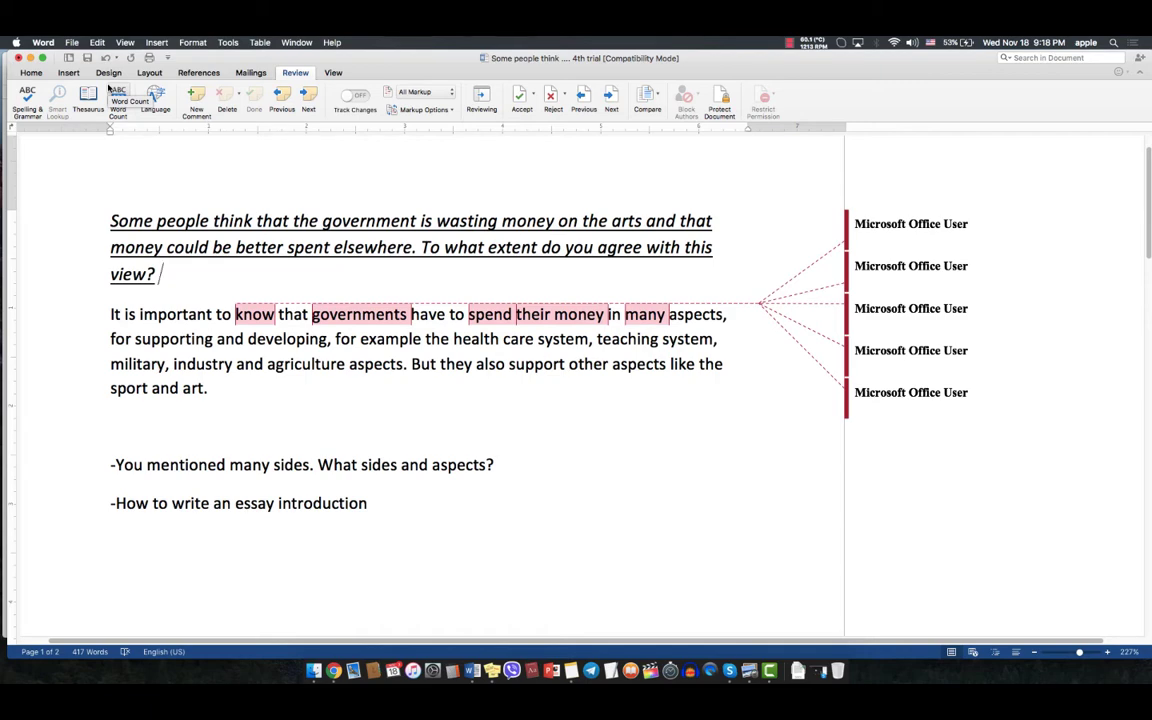
pyautogui.hotkey('ctrl', 'Right')
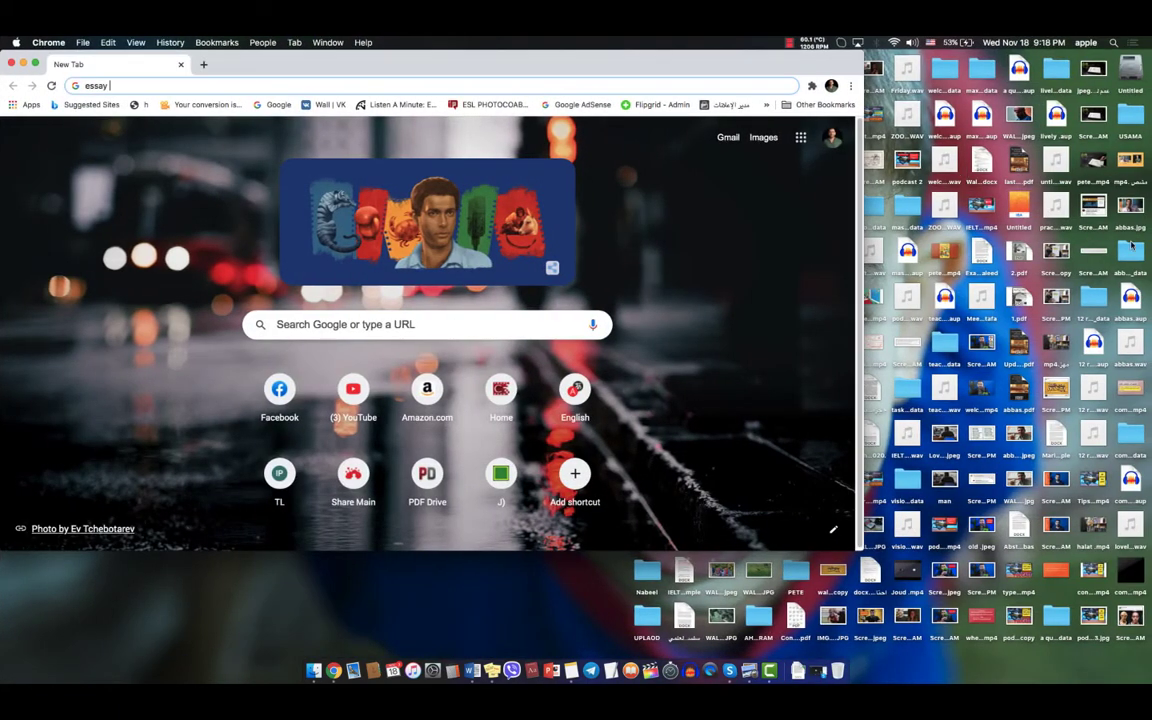
# Step: Open the writing workbook PDF from the desktop folder in Preview
pyautogui.click(1130, 117)
pyautogui.doubleClick(1130, 117)
pyautogui.doubleClick(548, 193)
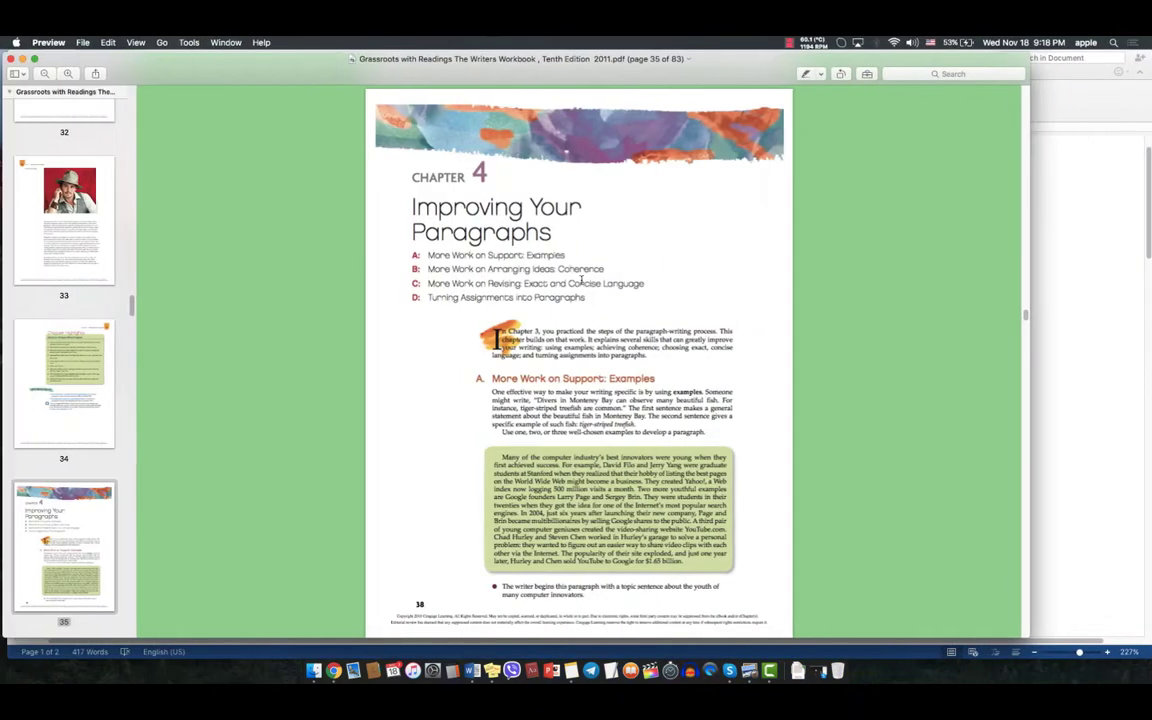
# Step: Scroll to page 51, the Chapter 5 opener, and drag it out as a one-page PDF
pyautogui.scroll(-15, 580, 281)
pyautogui.scroll(-20, 580, 281)
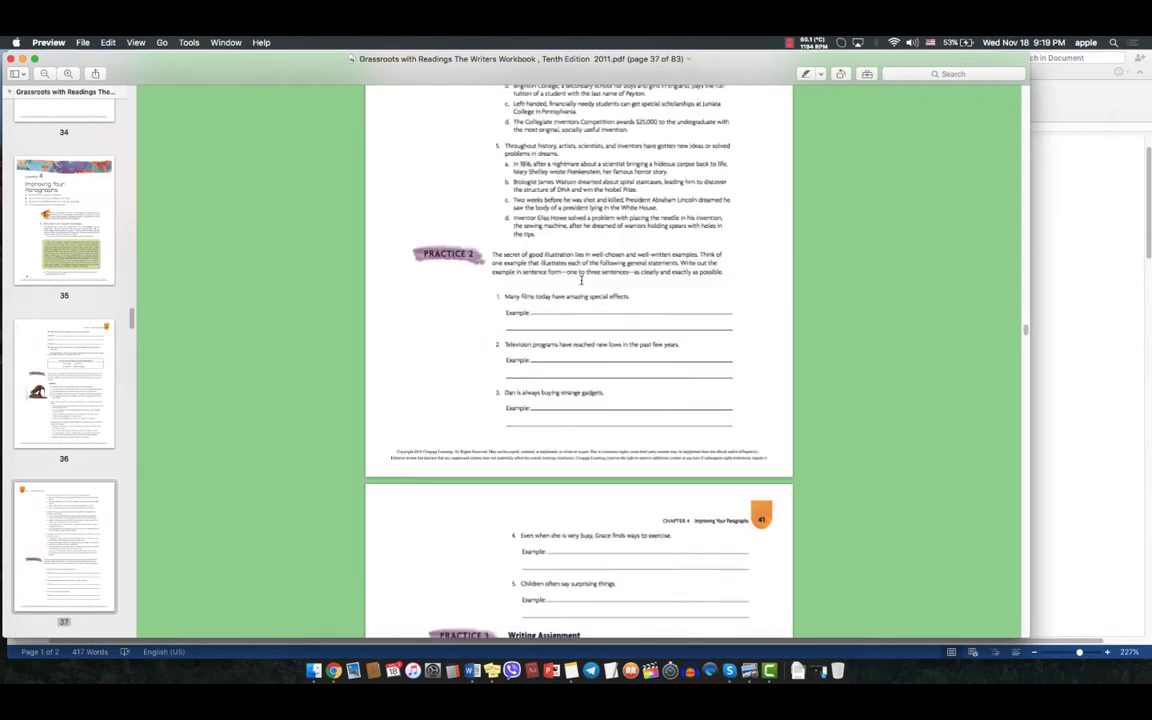
pyautogui.scroll(3, 580, 281)
pyautogui.scroll(-7, 580, 281)
pyautogui.scroll(-8, 580, 281)
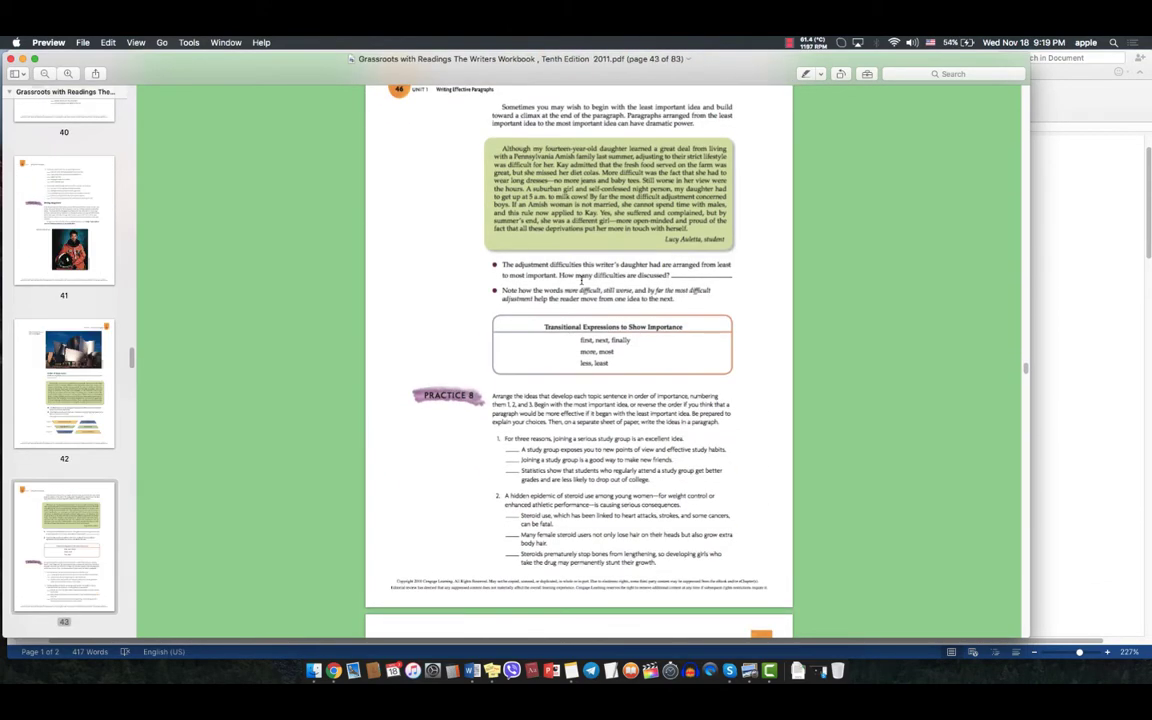
pyautogui.scroll(-15, 580, 281)
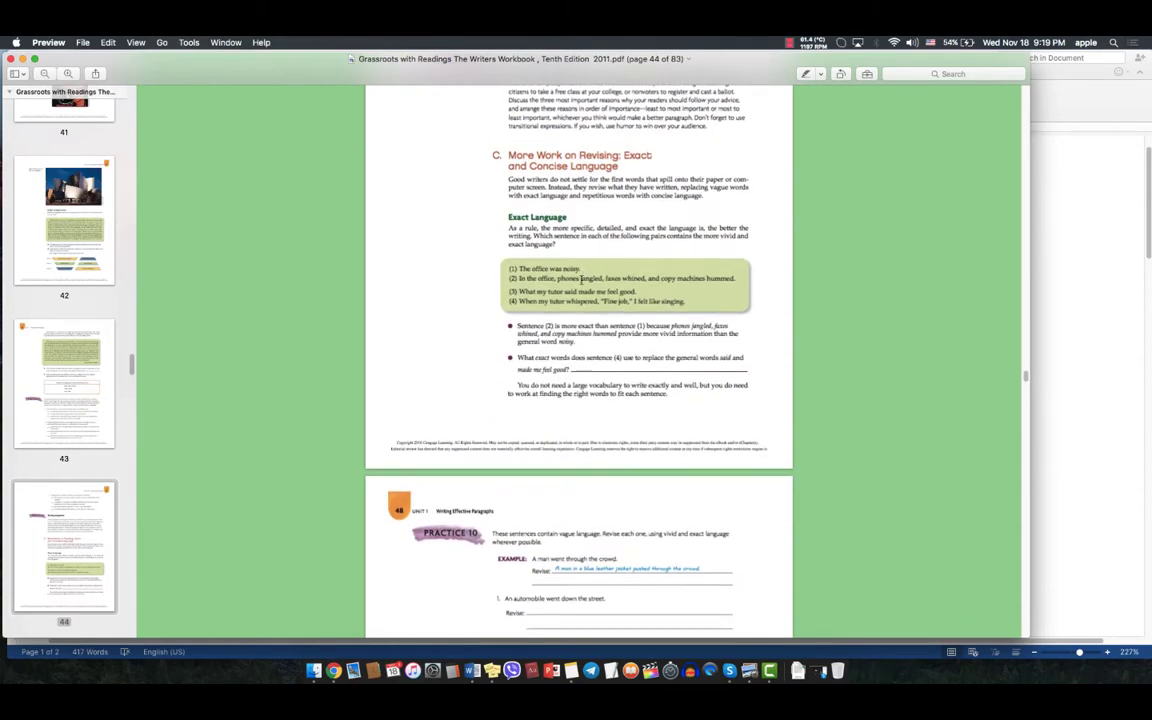
pyautogui.scroll(-20, 580, 281)
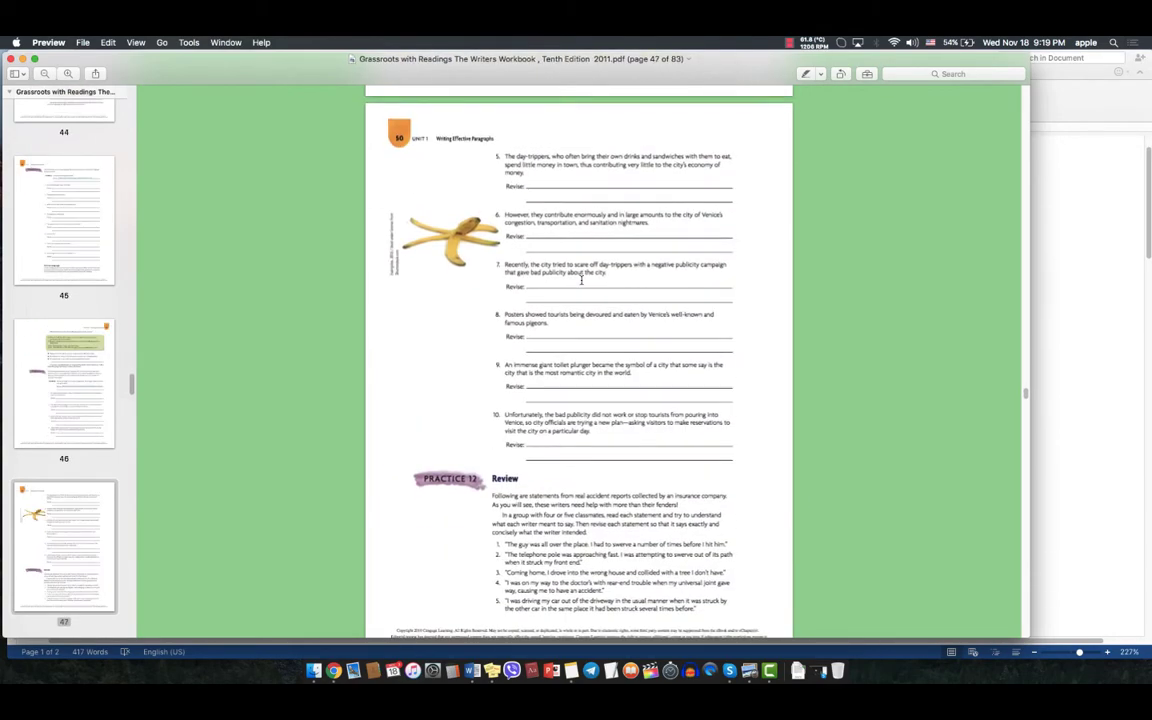
pyautogui.scroll(-20, 580, 281)
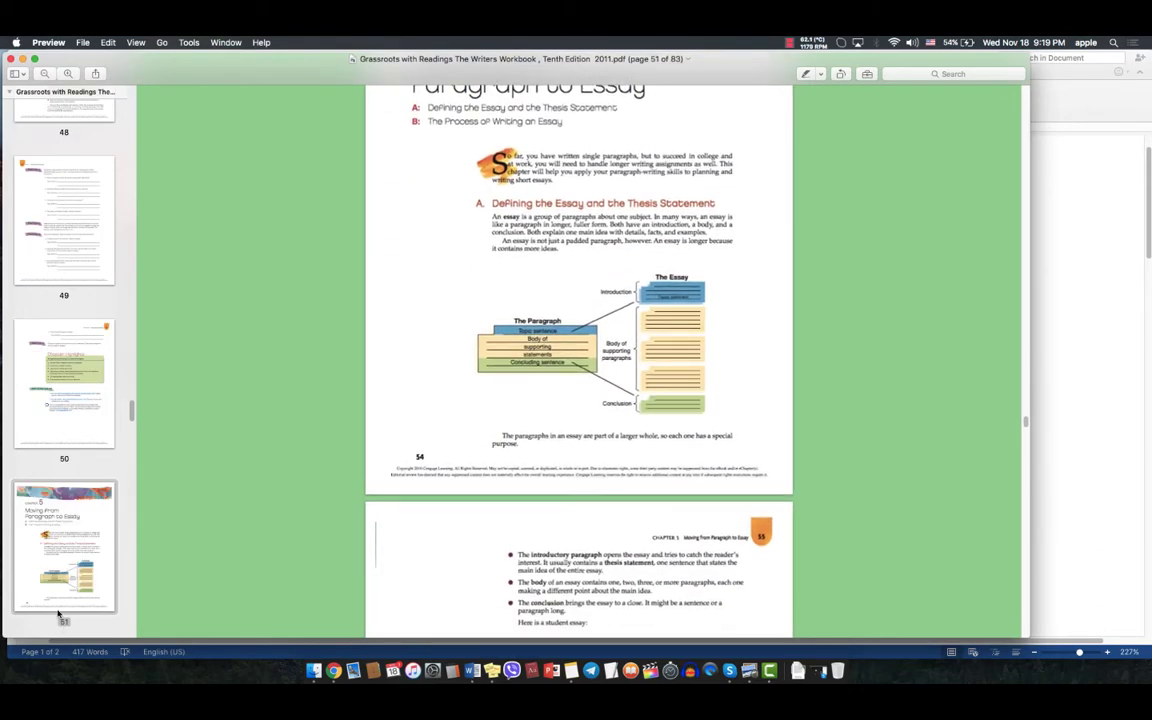
pyautogui.moveTo(84, 545); pyautogui.dragTo(234, 639)
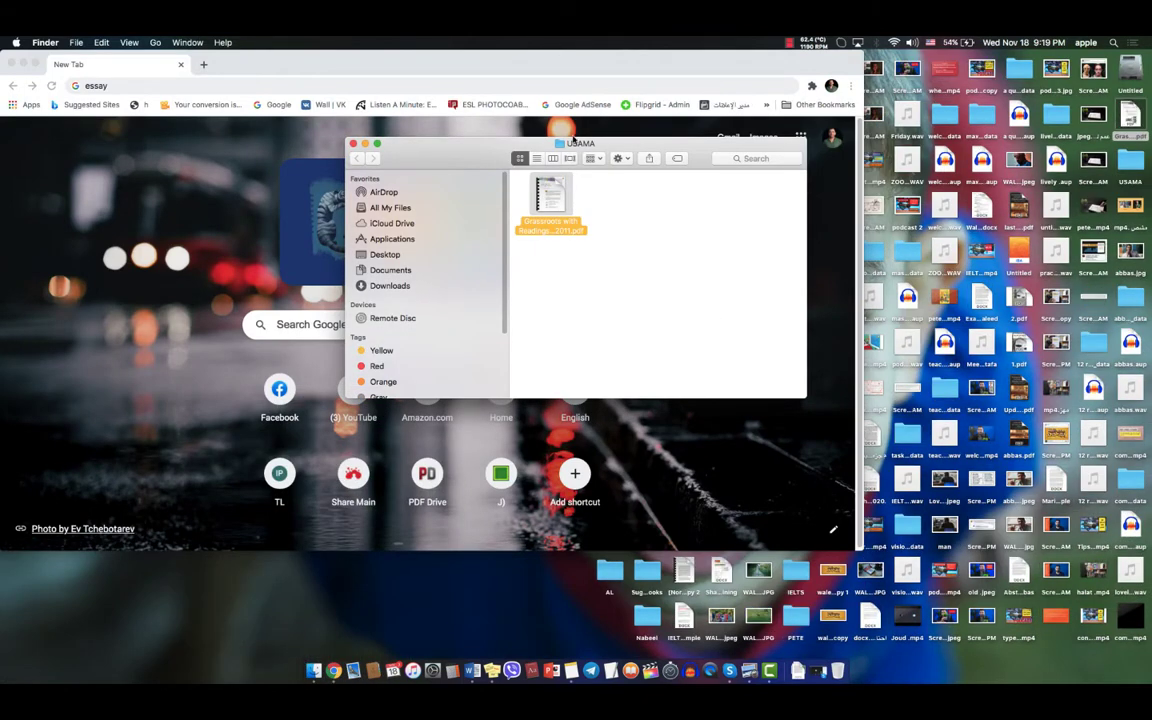
pyautogui.doubleClick(1130, 118)
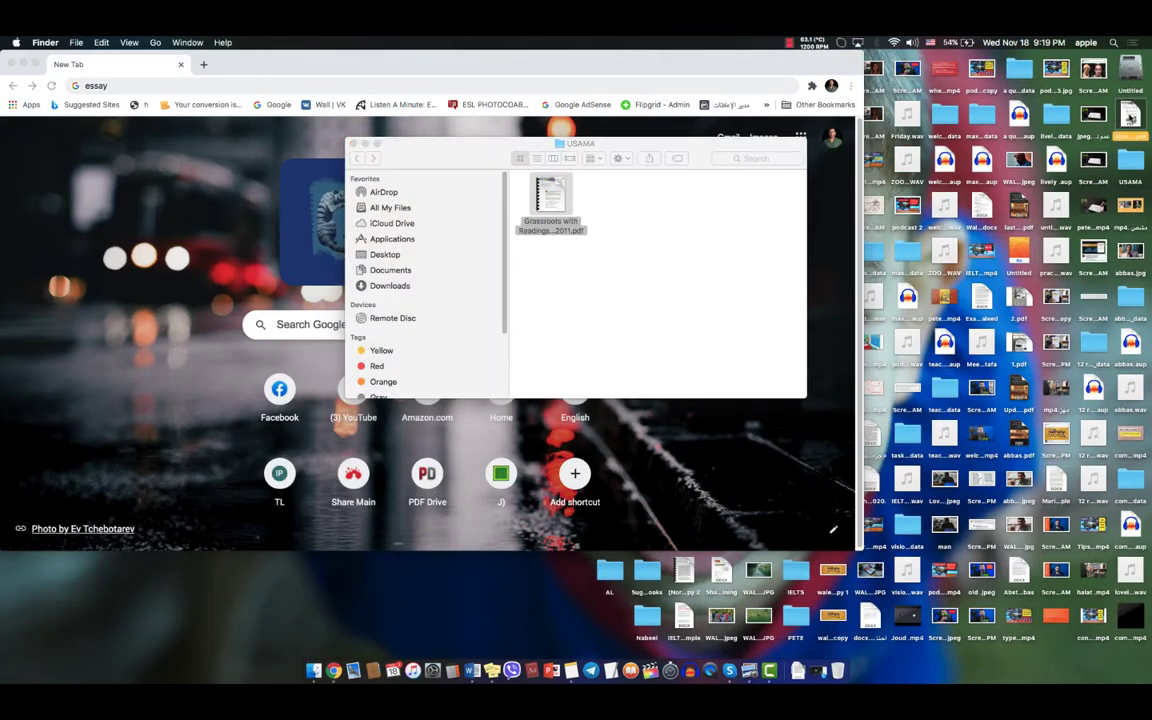
pyautogui.scroll(-10, 213, 466)
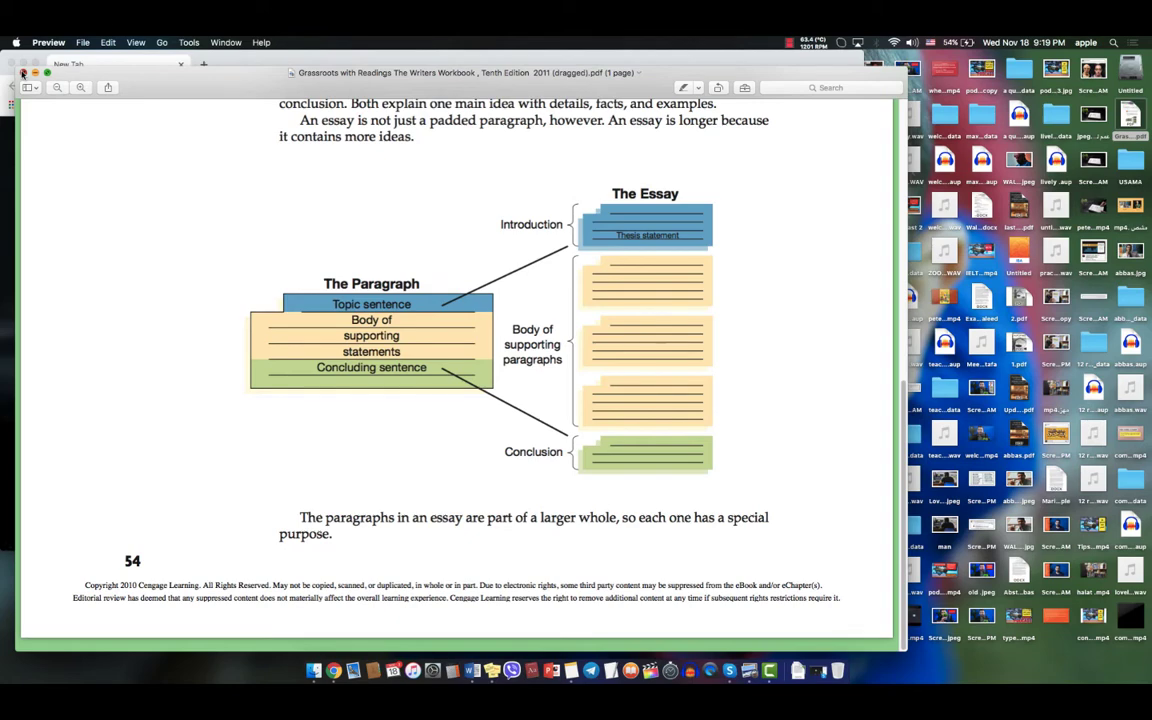
pyautogui.click(22, 73)
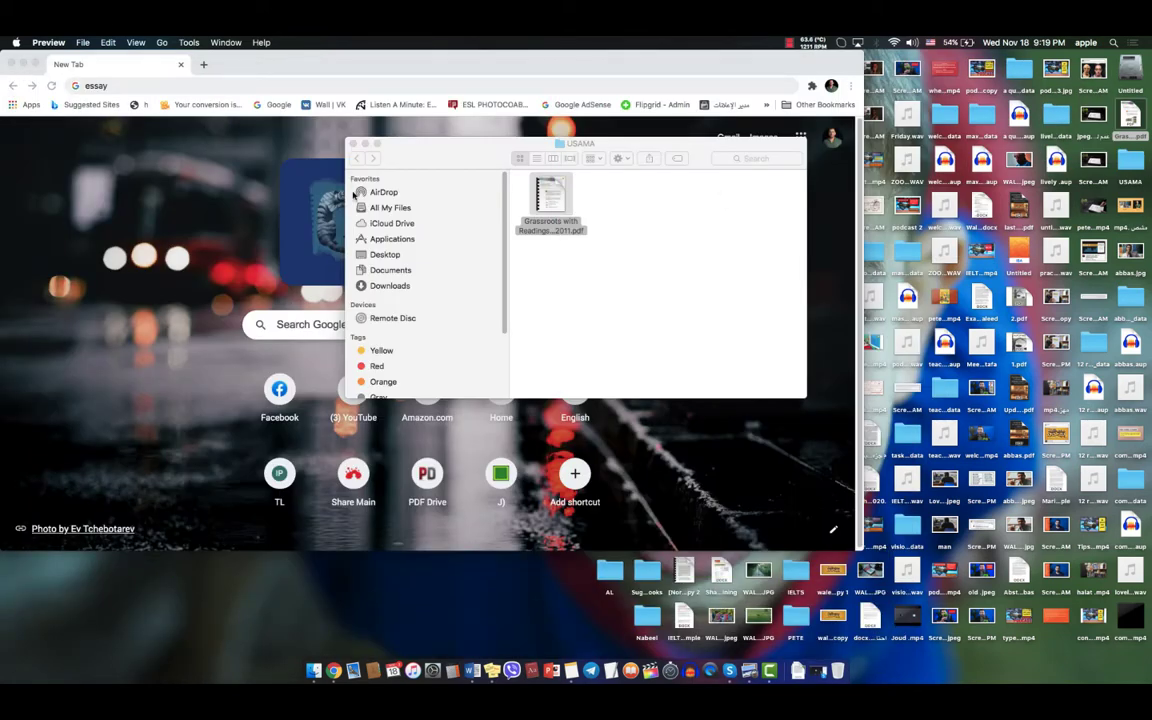
# Step: Close the workbook folder, select 'important' in the essay's opening sentence, and hide Word
pyautogui.click(353, 143)
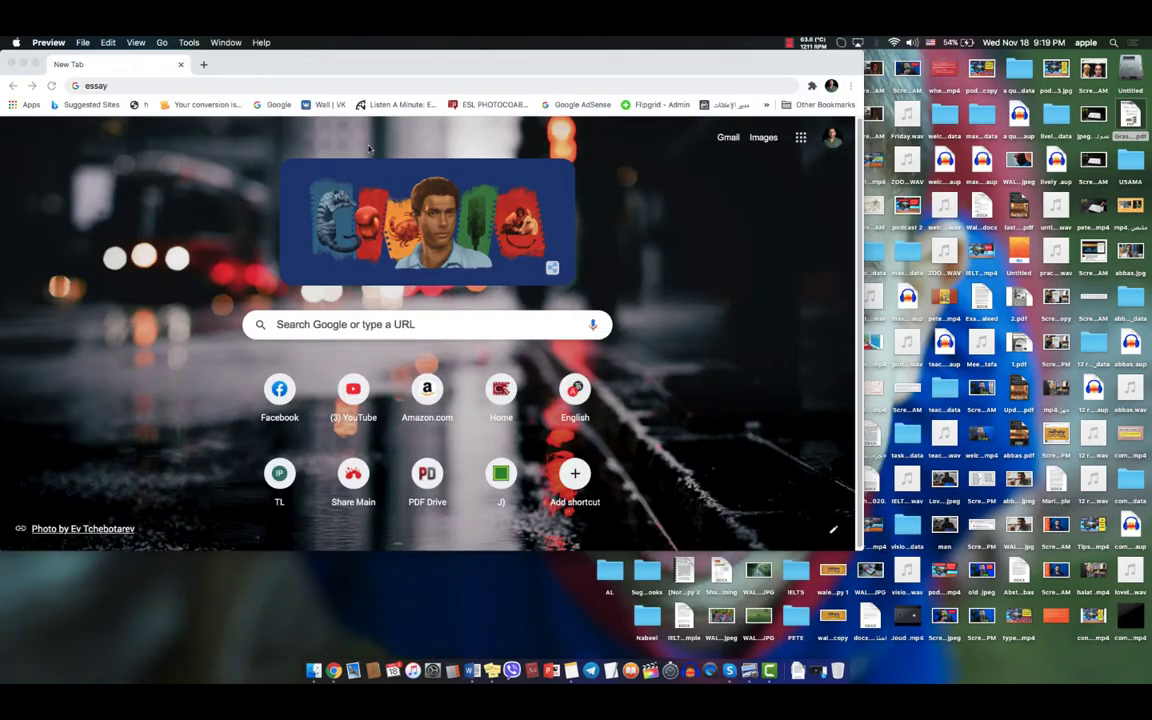
pyautogui.click(12, 64)
pyautogui.hotkey('ctrl', 'Left')
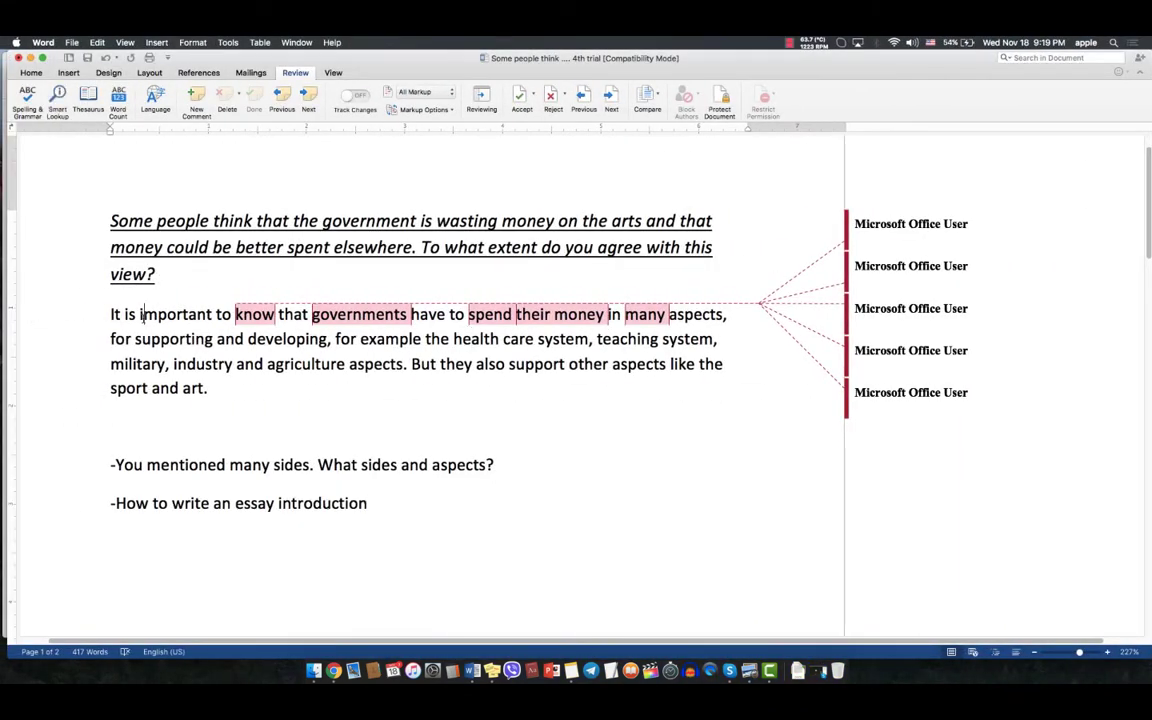
pyautogui.doubleClick(173, 314)
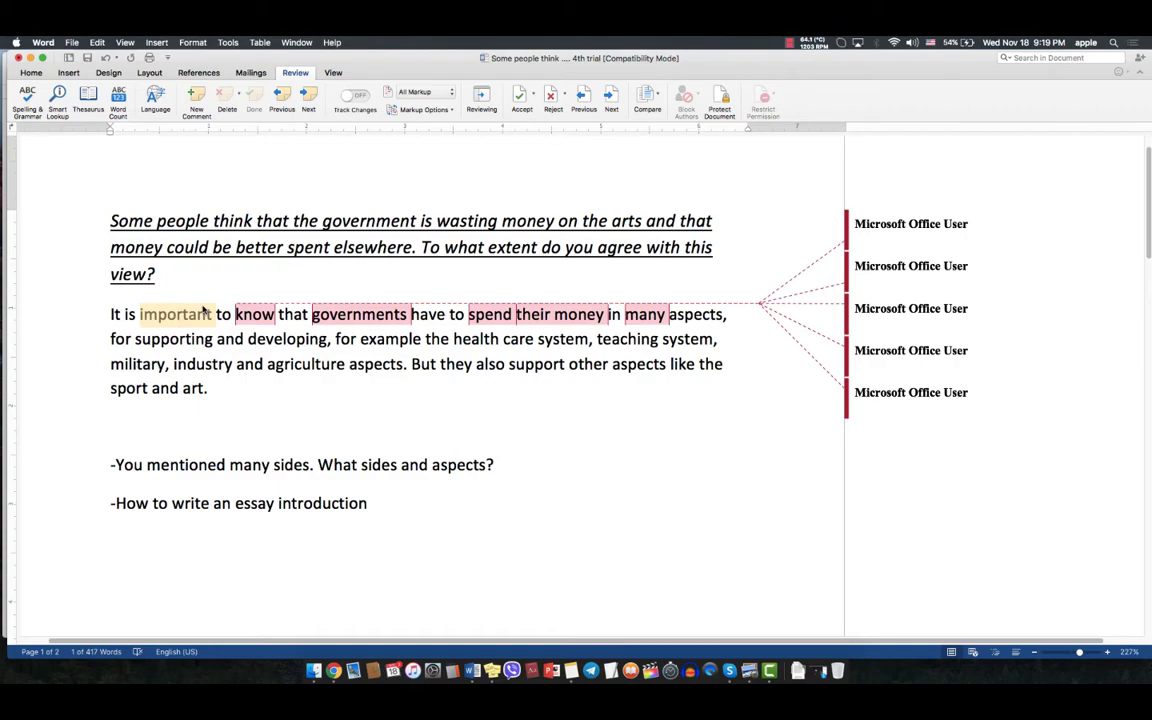
pyautogui.press('super+h')
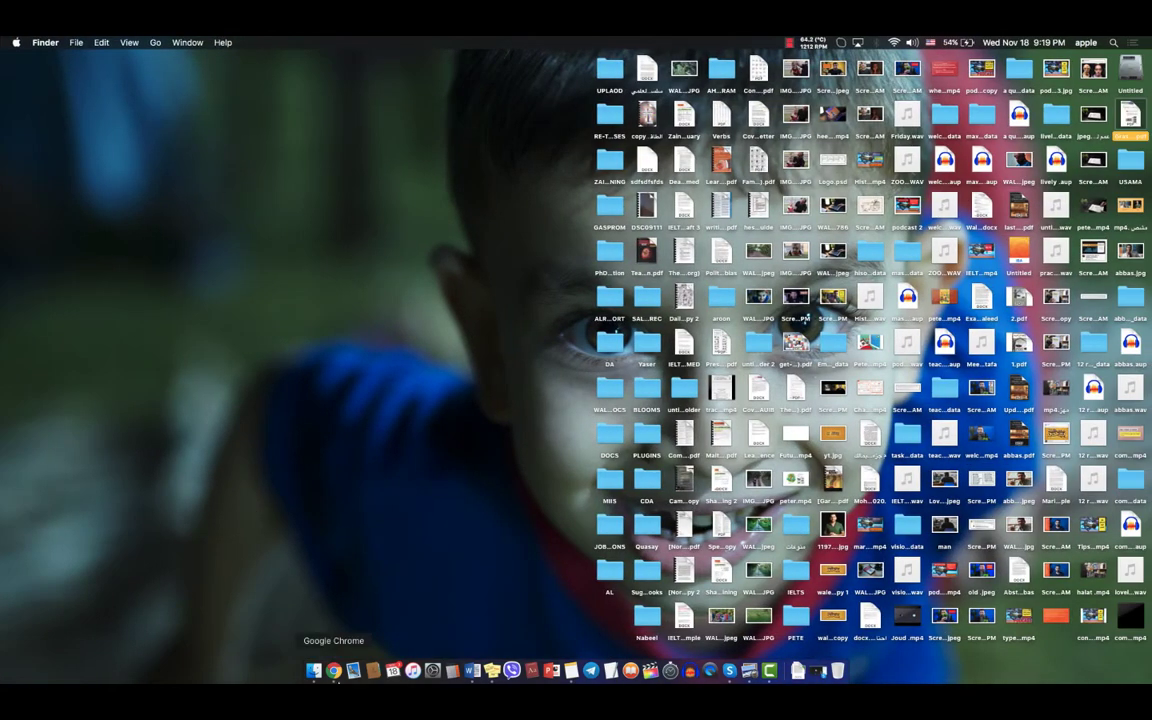
# Step: Search Google for 'essay introduction harvard pdf'
pyautogui.click(334, 671)
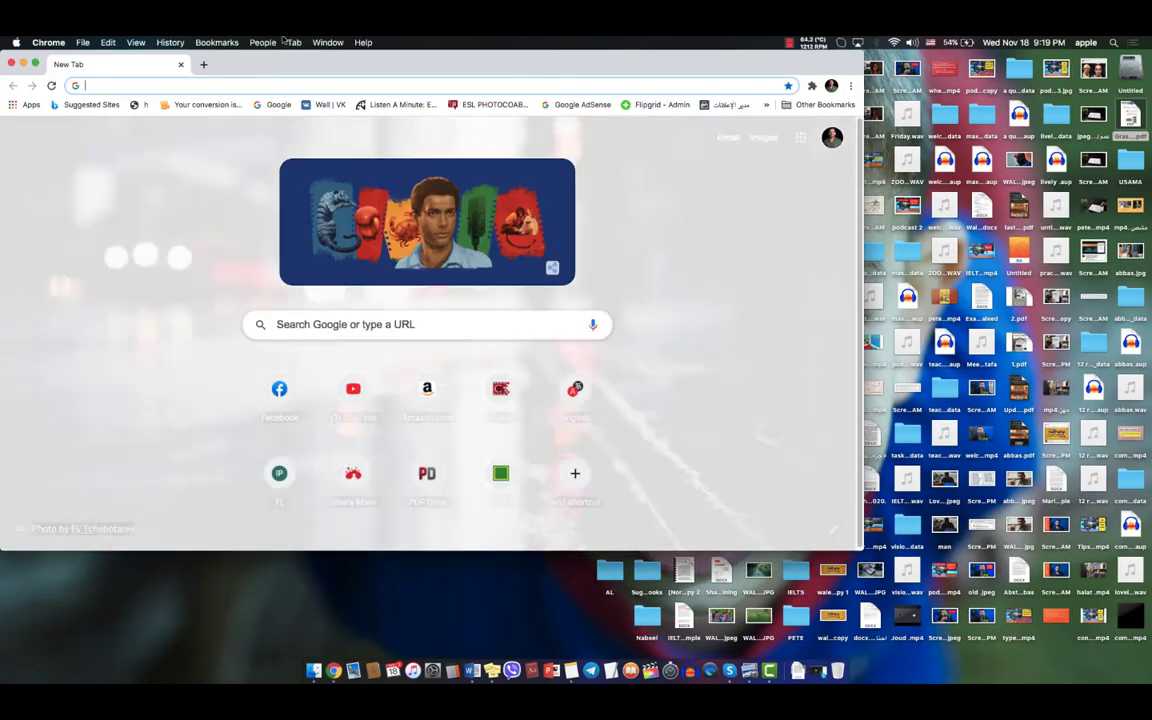
pyautogui.write('essay introduction harvard pdf')
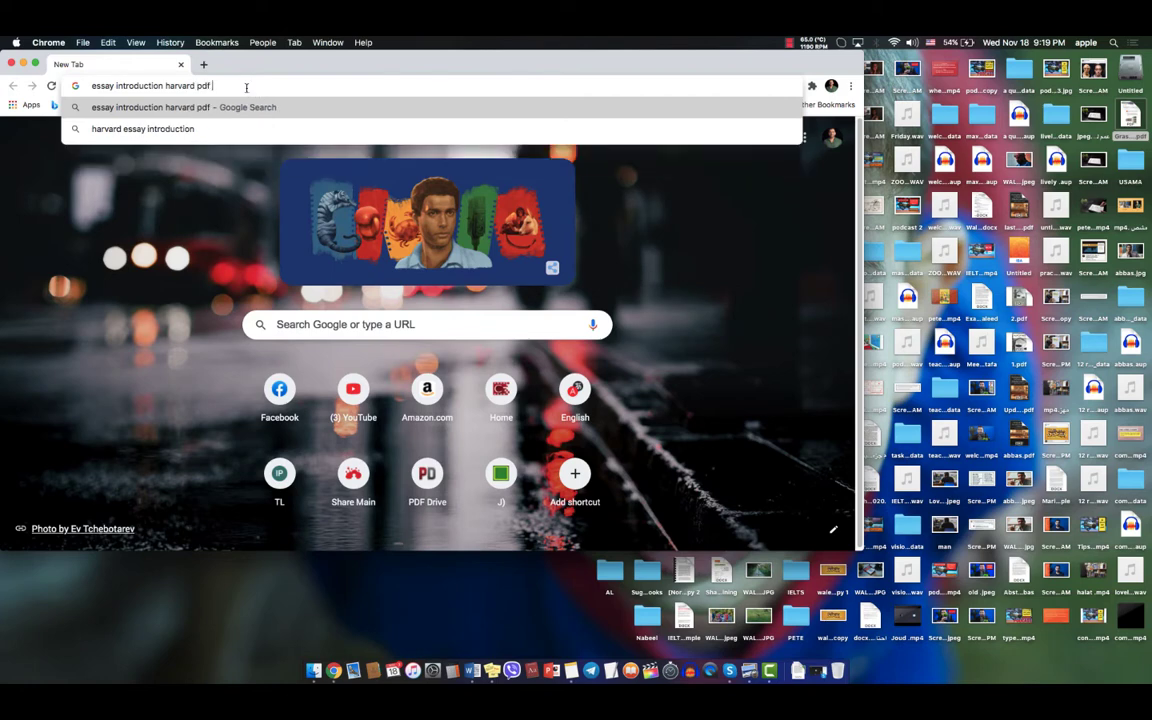
pyautogui.press('Return')
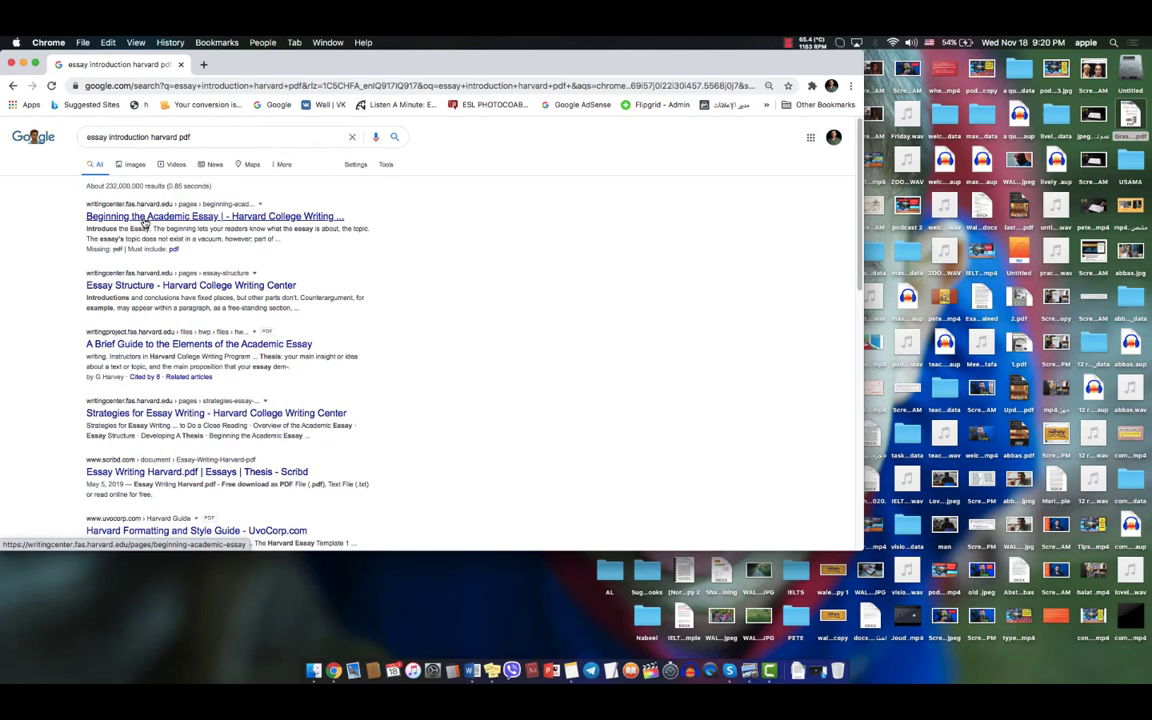
# Step: Open Harvard's 'Beginning the Academic Essay' page, enlarge the window slightly, and skim it
pyautogui.click(144, 217)
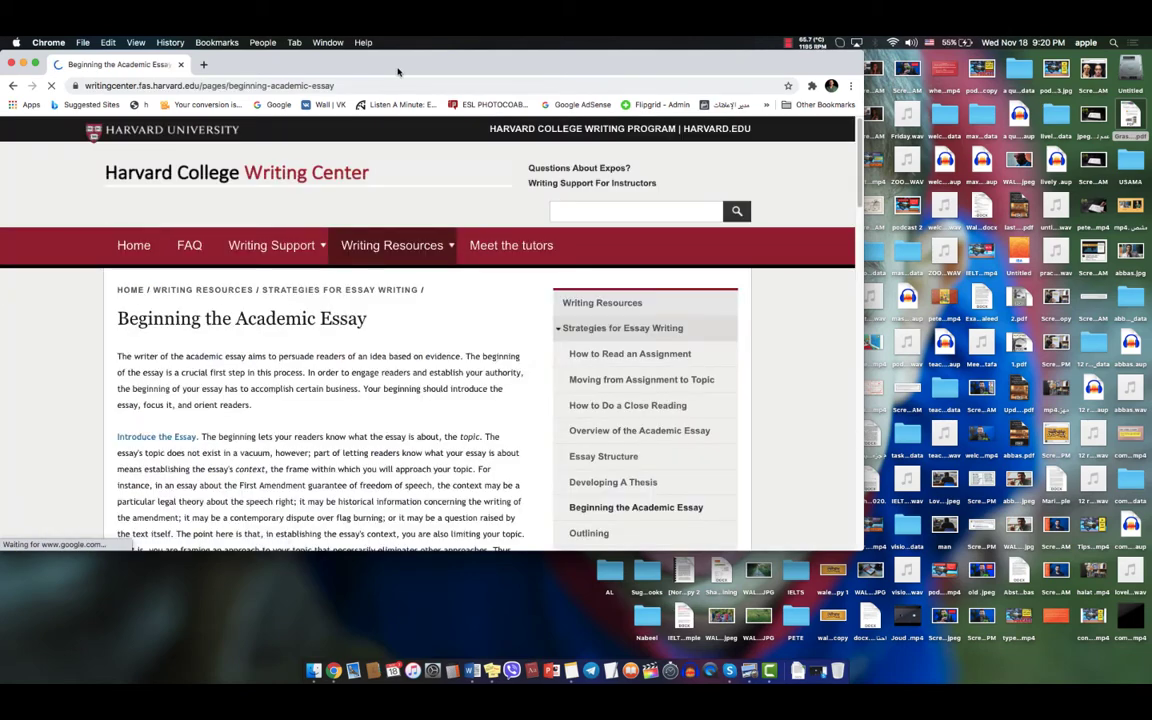
pyautogui.moveTo(398, 69); pyautogui.dragTo(420, 78)
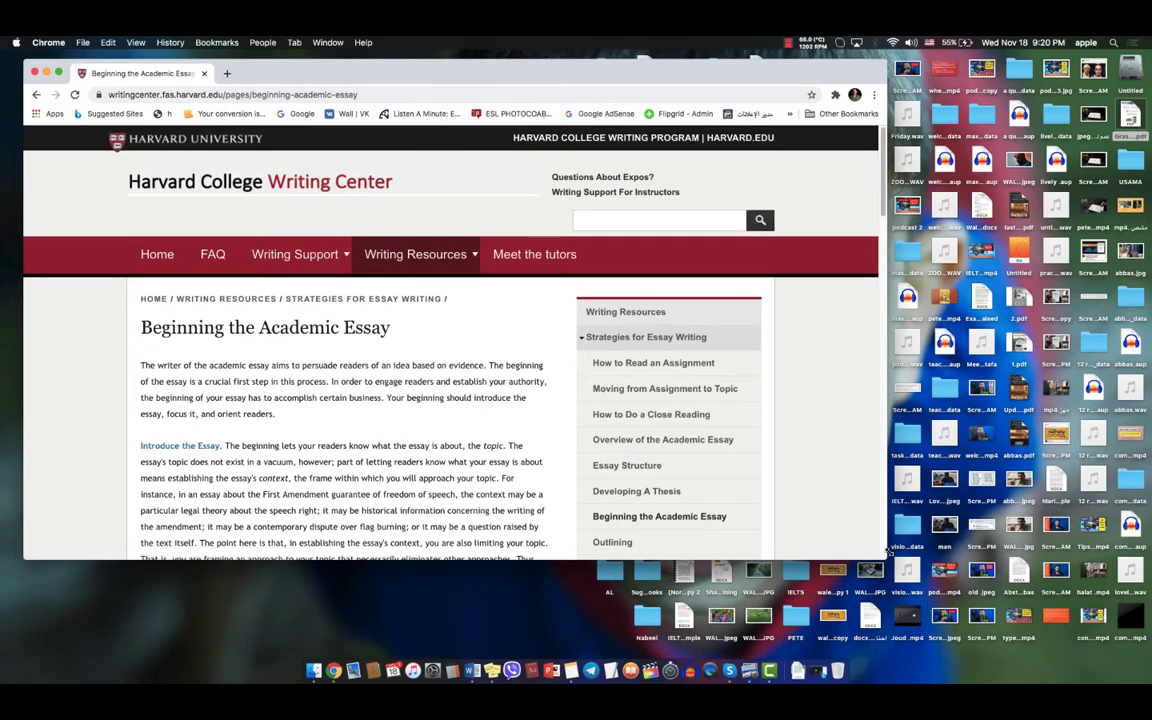
pyautogui.moveTo(885, 560); pyautogui.dragTo(1143, 658)
pyautogui.scroll(-5, 366, 424)
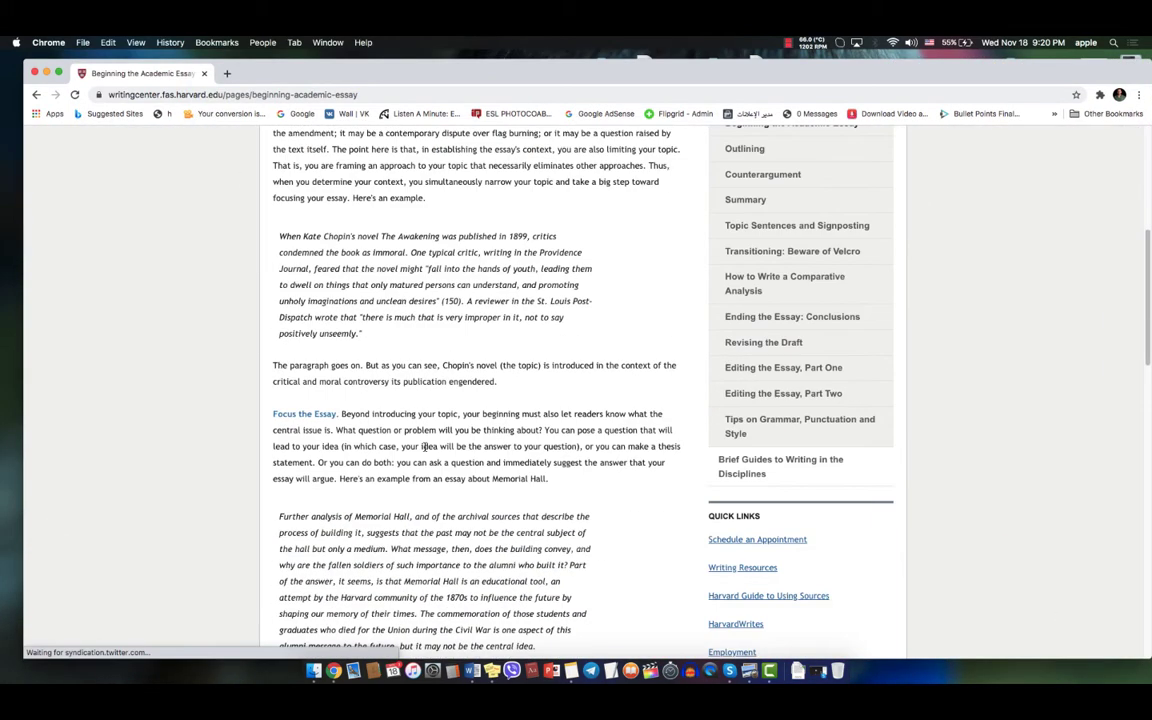
pyautogui.scroll(5, 366, 424)
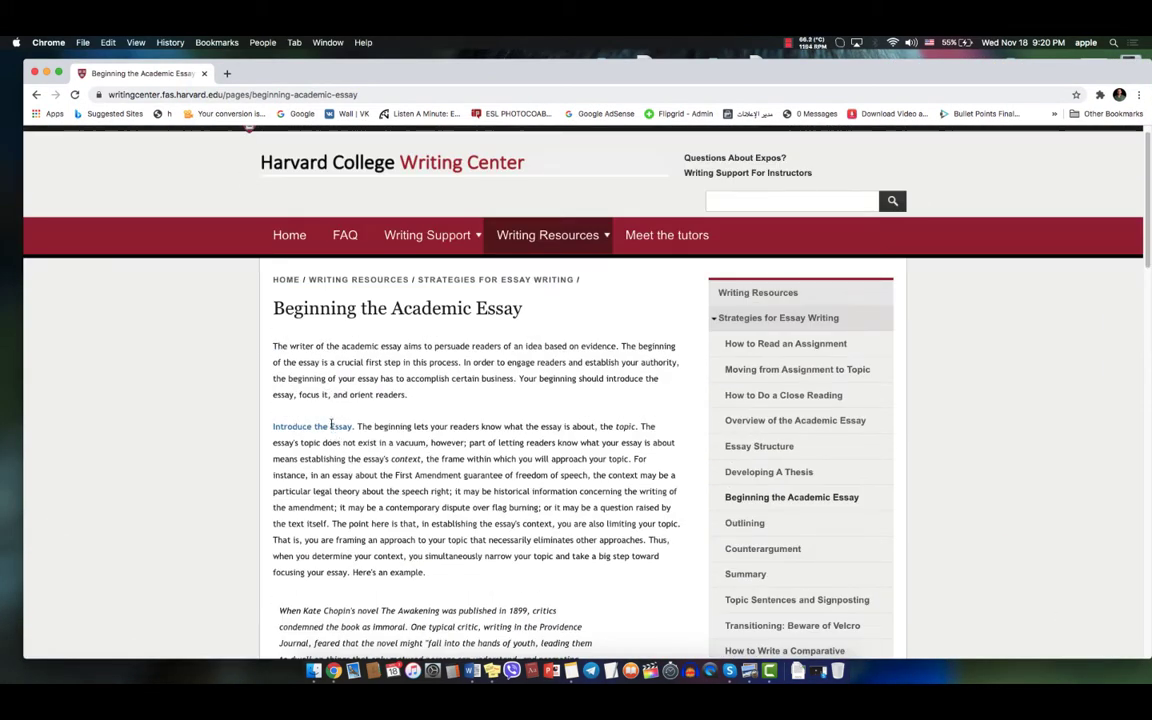
pyautogui.scroll(-10, 330, 425)
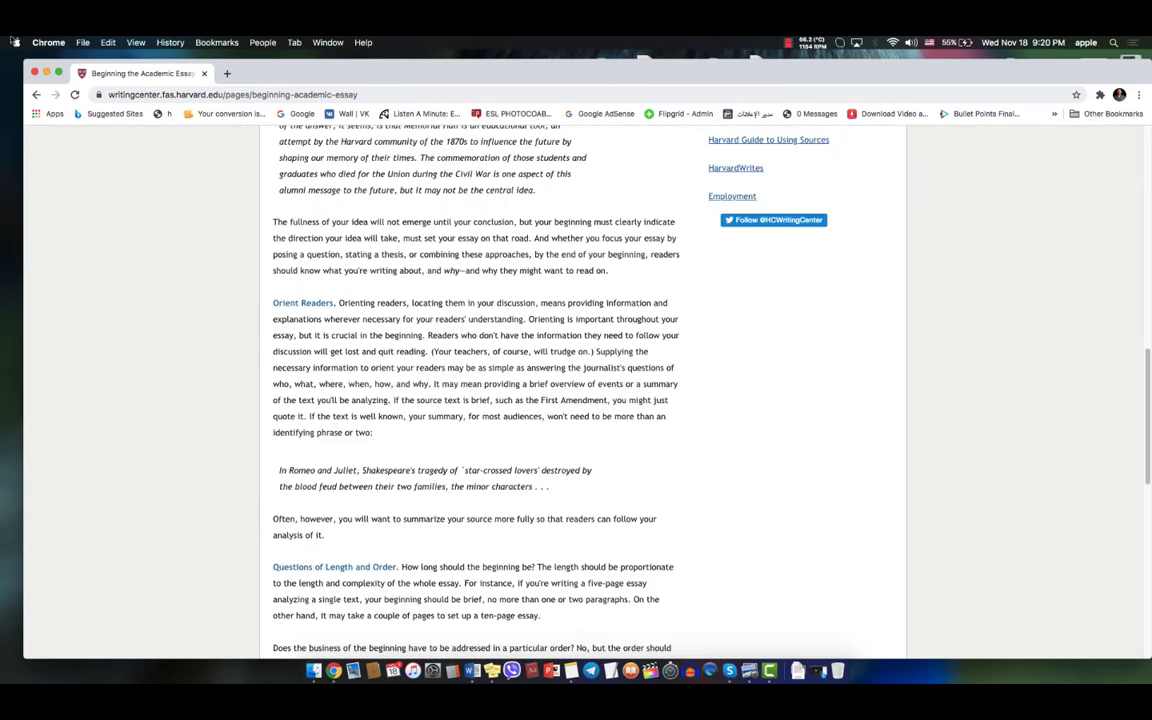
# Step: Return to the results, try the related 'how to start an essay introduction' search, then go back
pyautogui.click(36, 94)
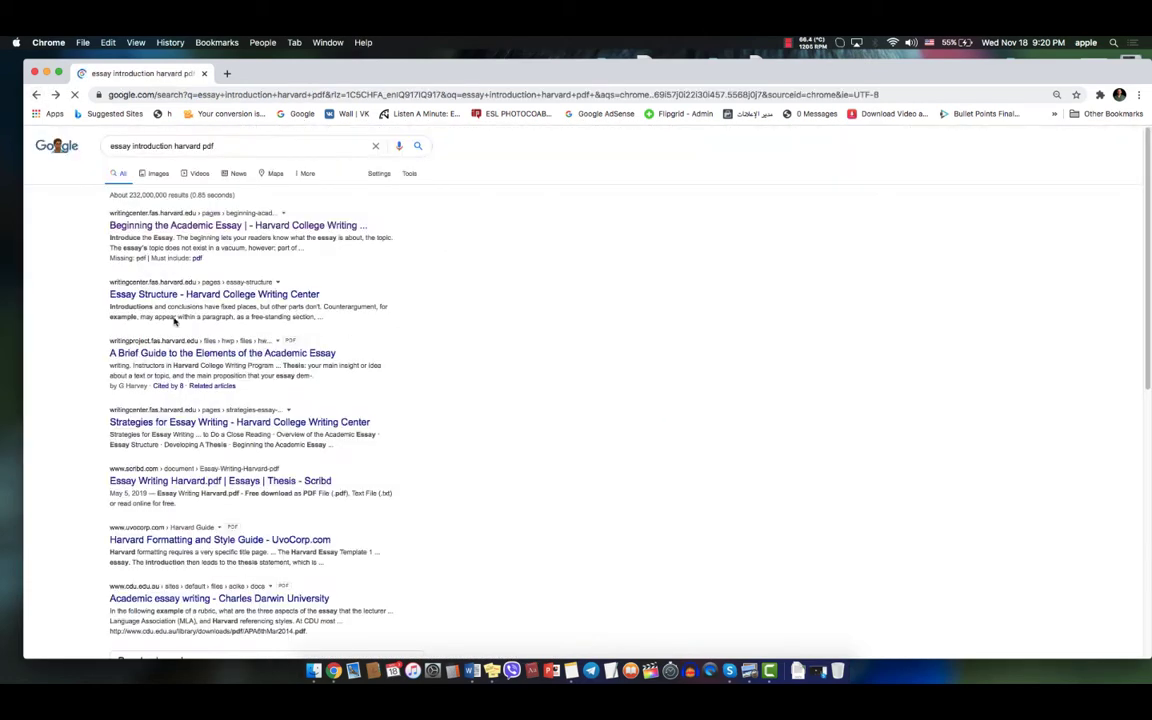
pyautogui.click(150, 291)
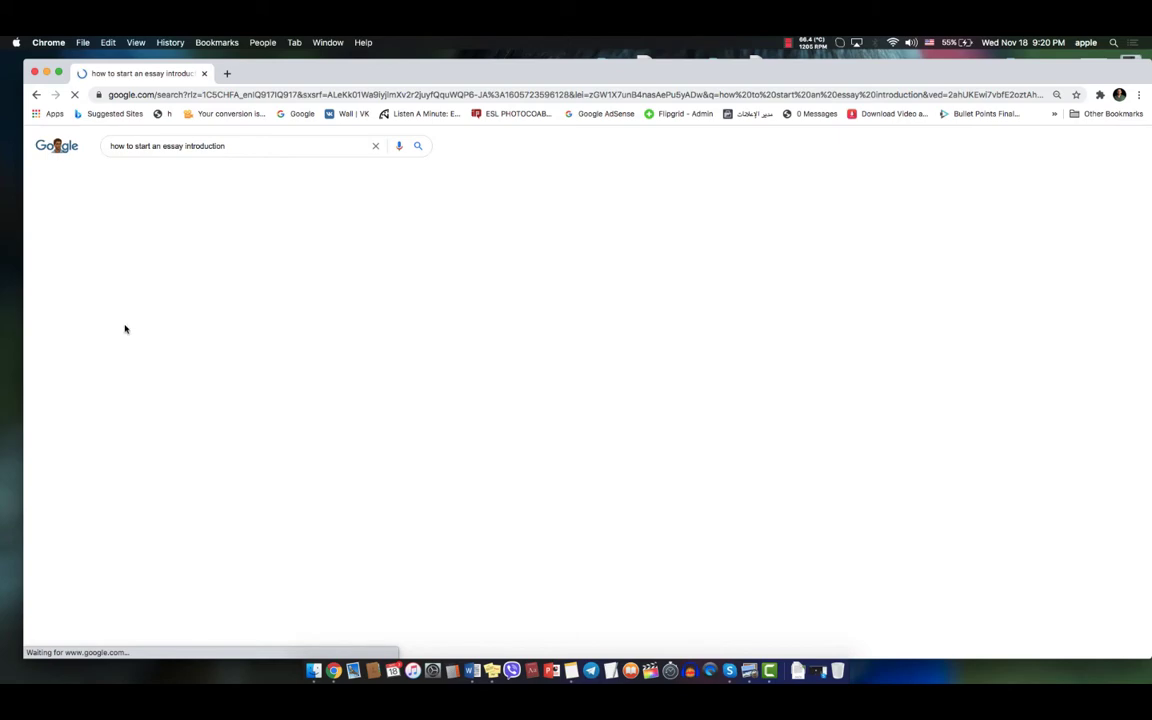
pyautogui.click(36, 94)
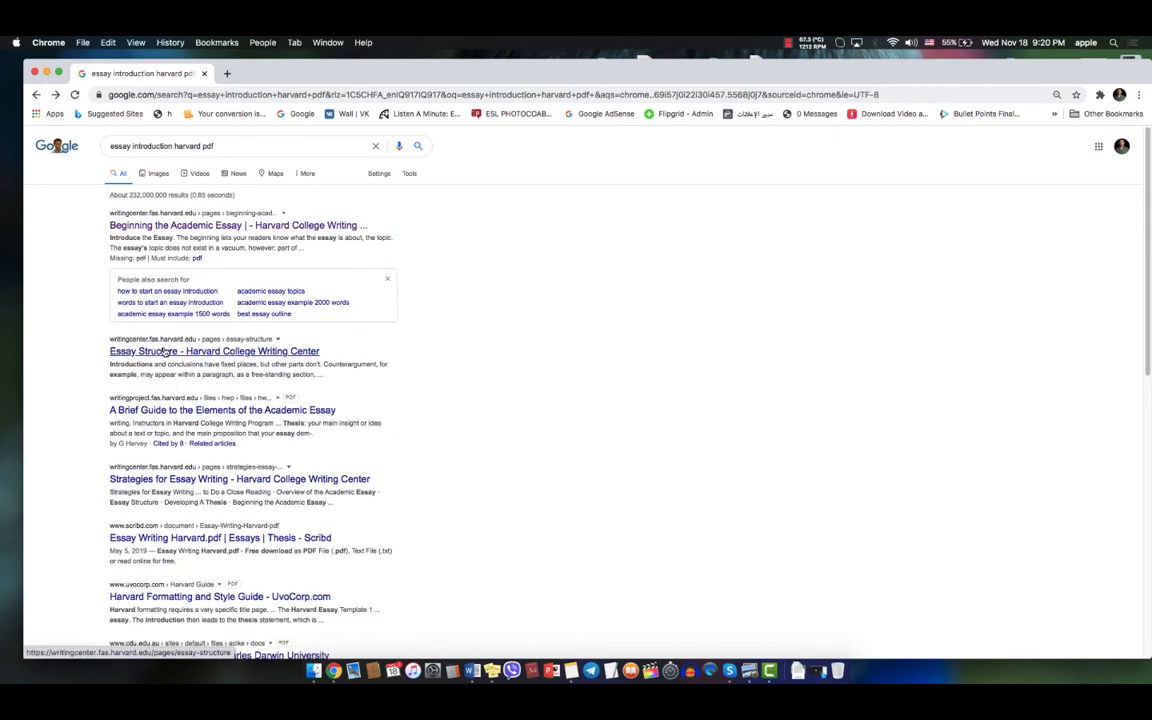
# Step: Skim the Essay Structure article, then go back to the Harvard search results
pyautogui.click(163, 352)
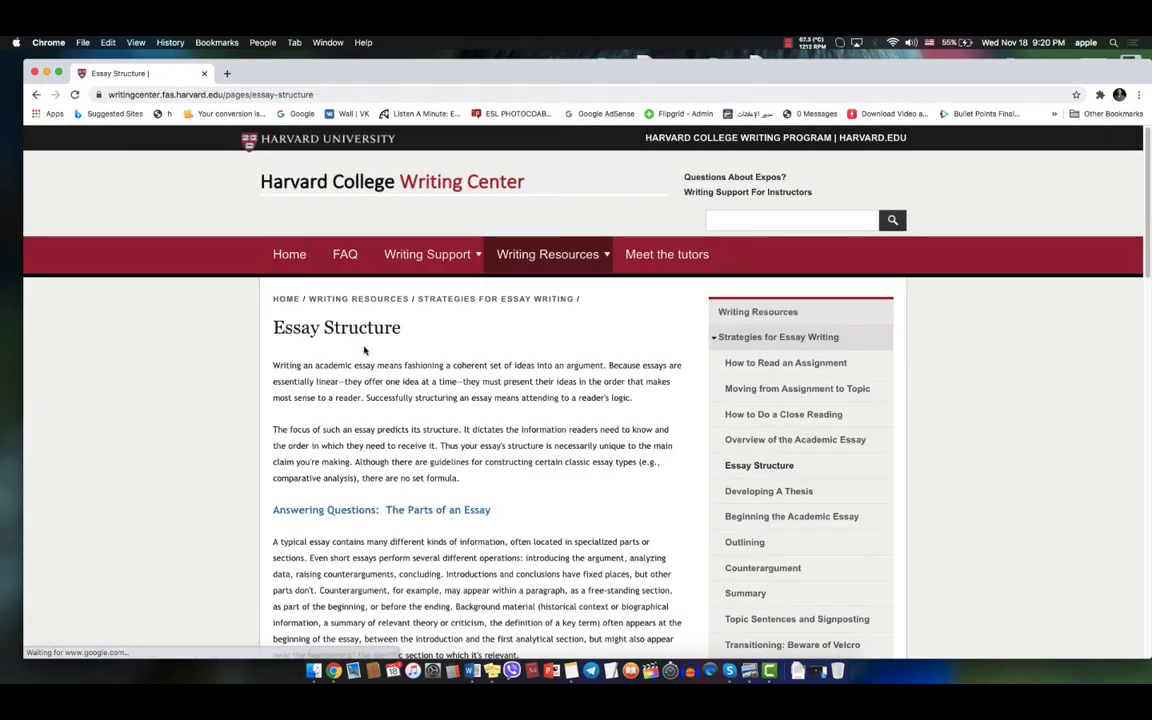
pyautogui.scroll(-10, 124, 275)
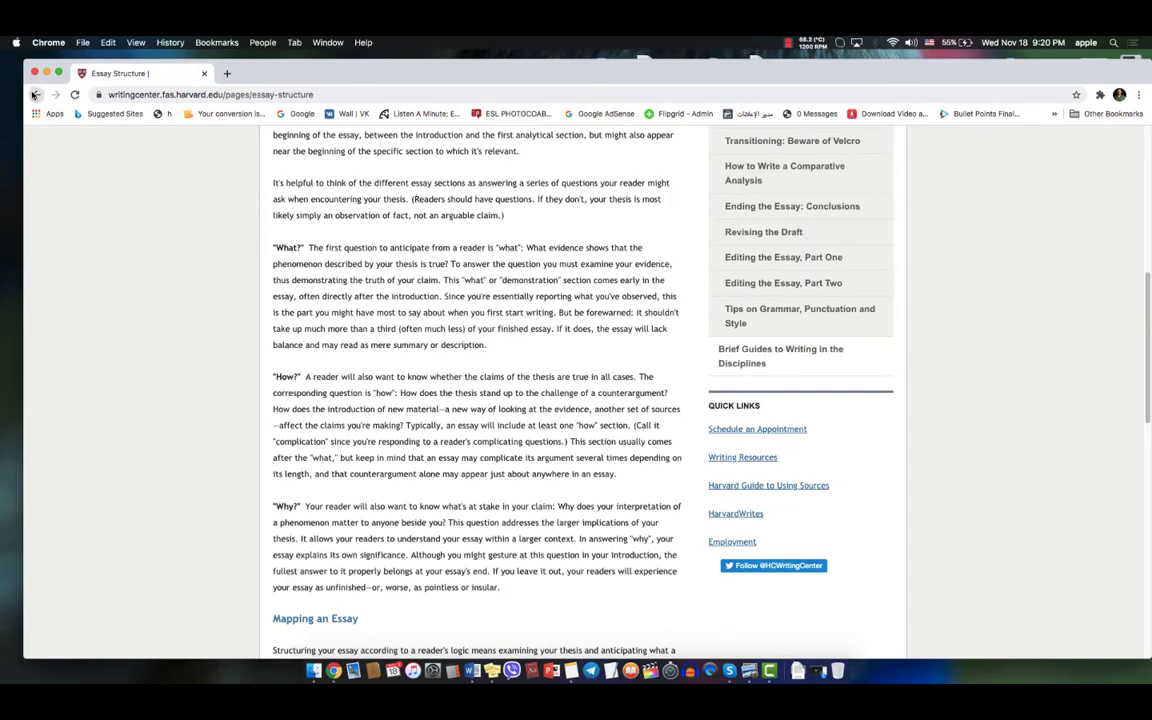
pyautogui.click(35, 94)
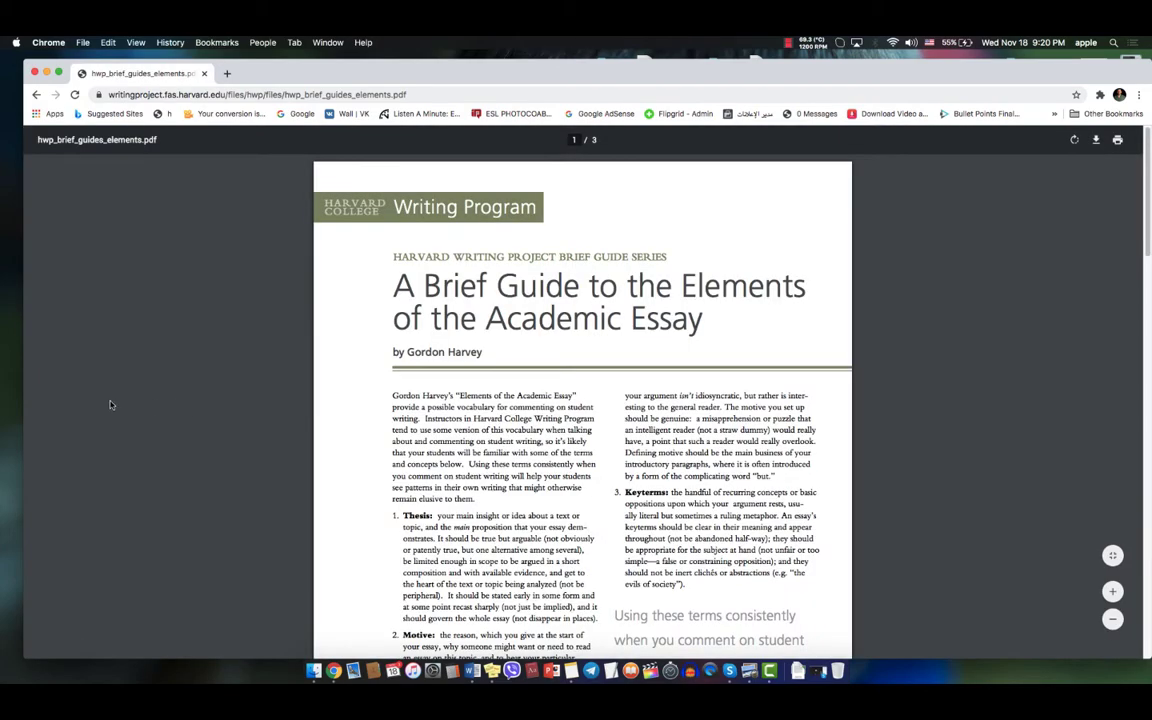
pyautogui.scroll(-20, 616, 365)
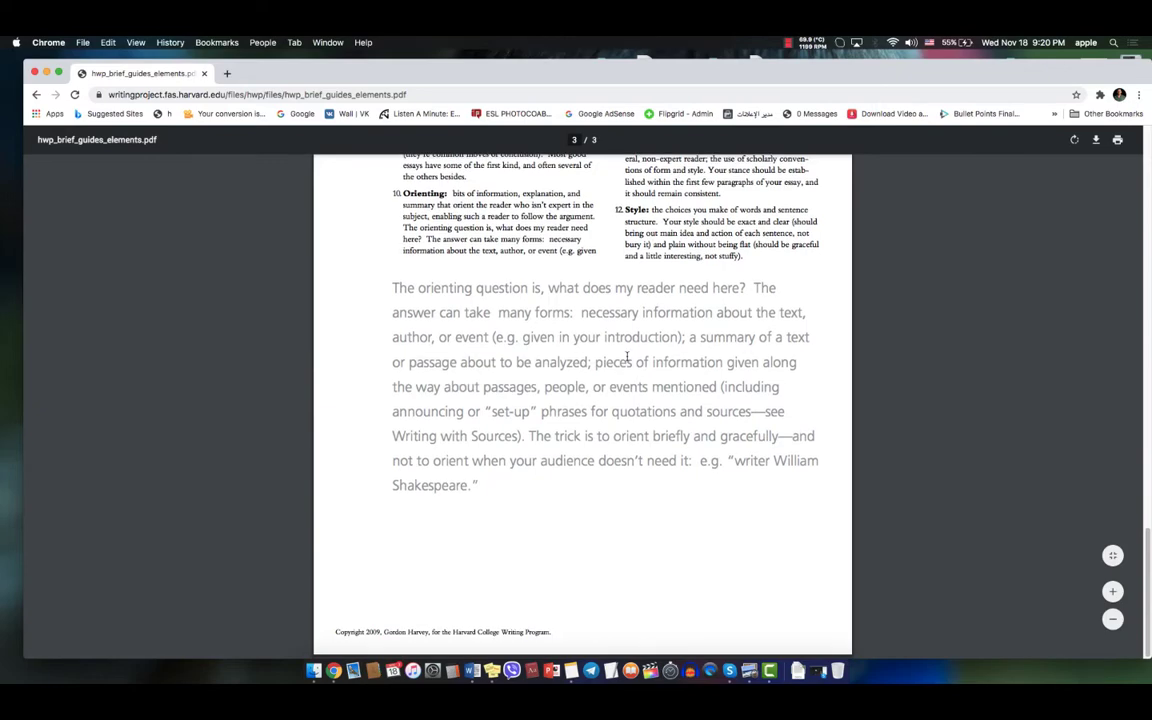
pyautogui.scroll(20, 627, 356)
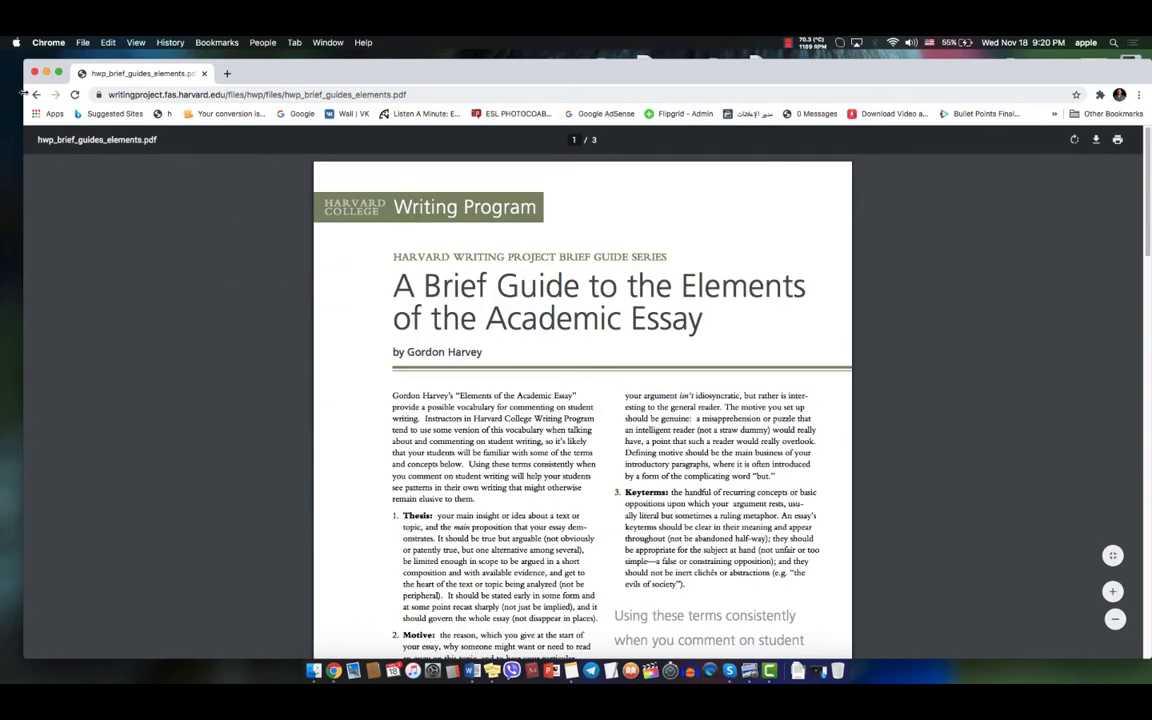
pyautogui.click(36, 94)
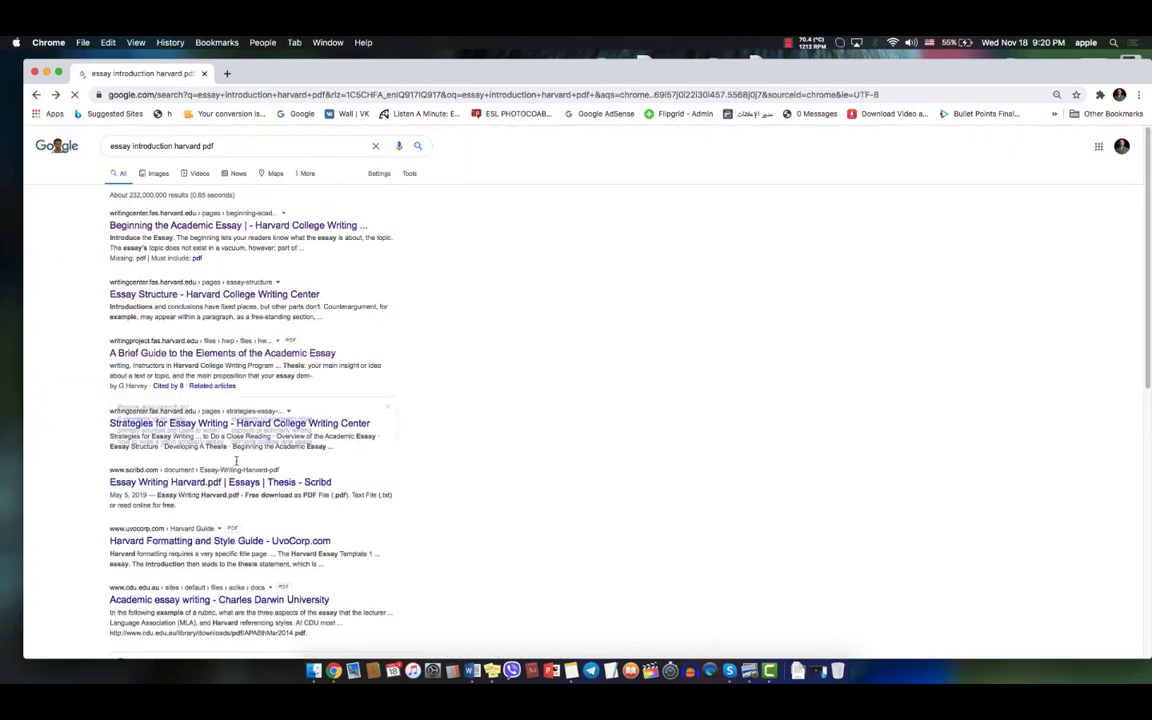
# Step: View the 'Strategies for Essay Writing' page, then search Google for 'academic essay writing pdf' from its address bar
pyautogui.click(185, 481)
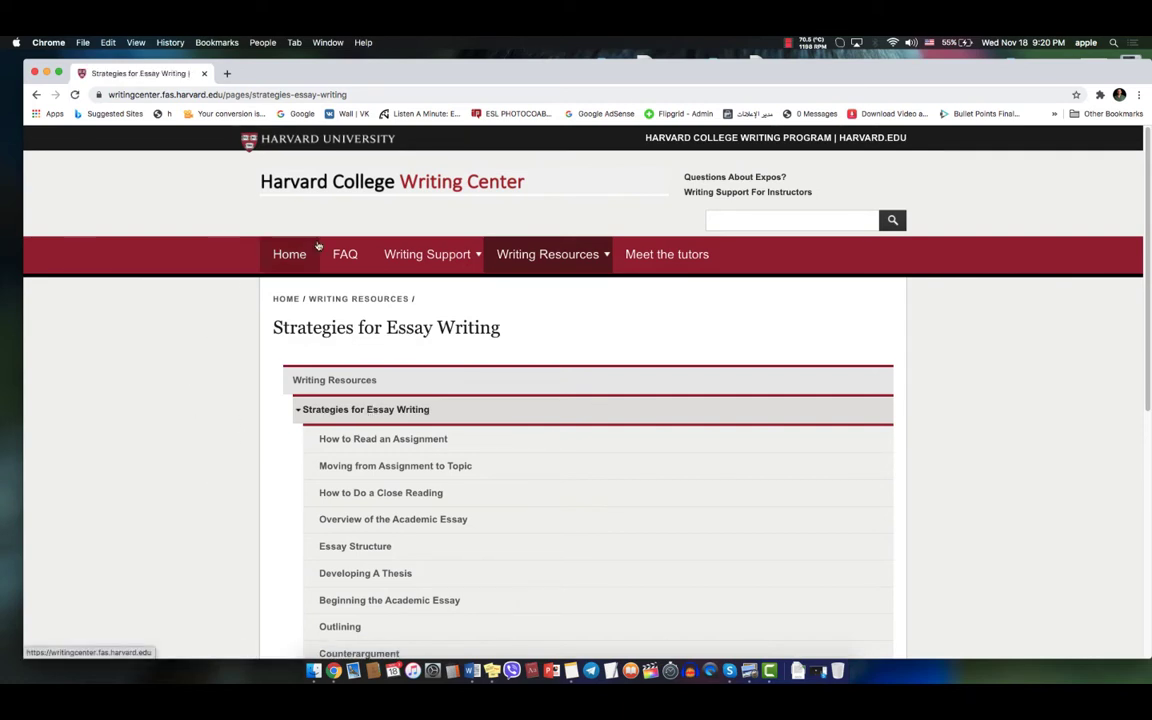
pyautogui.click(289, 94)
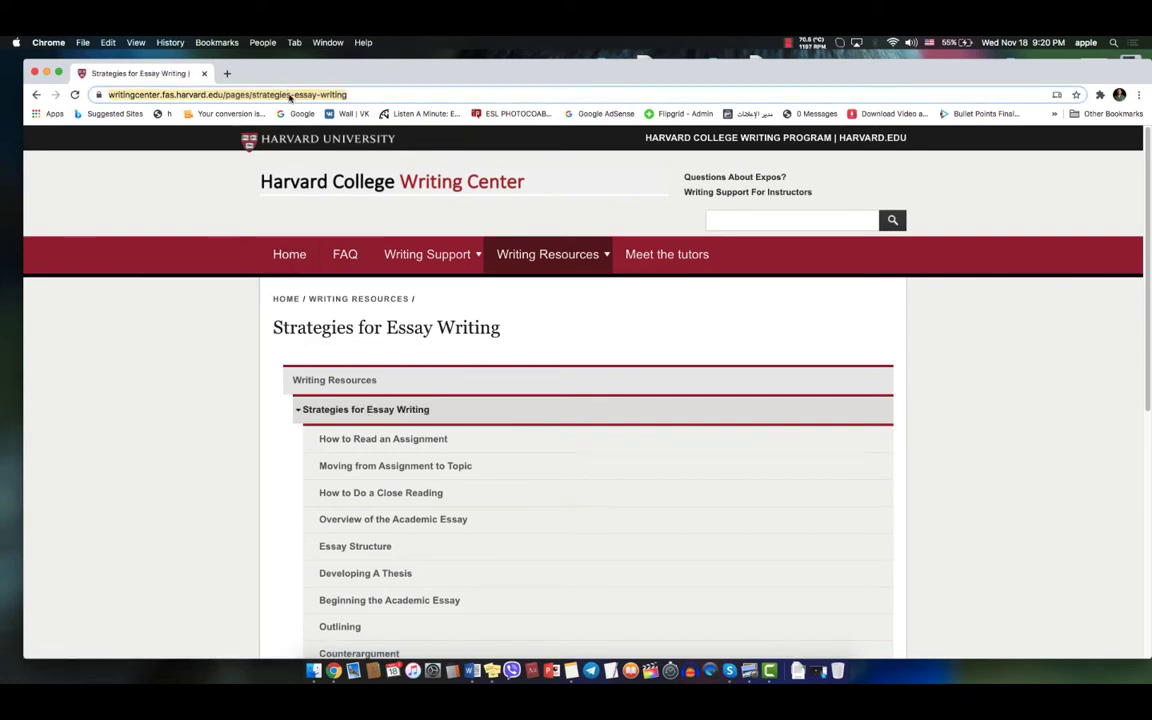
pyautogui.write('short s')
pyautogui.press('BackSpace')
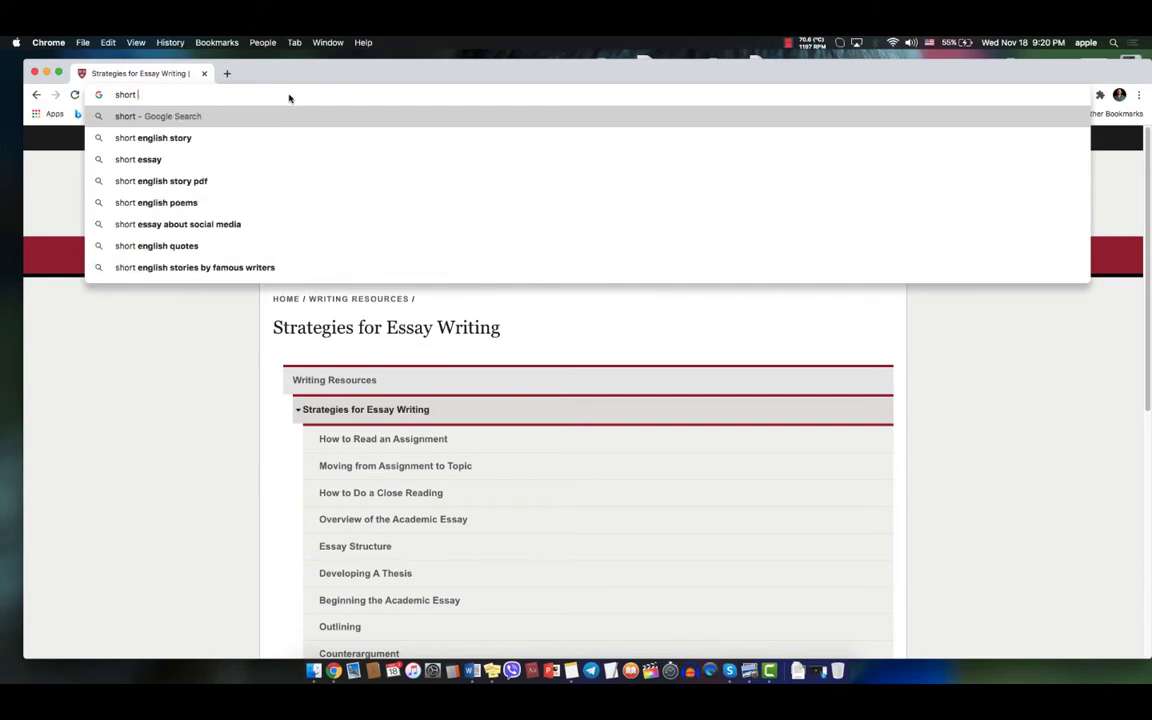
pyautogui.write('aca')
pyautogui.press('super+BackSpace')
pyautogui.write('acade')
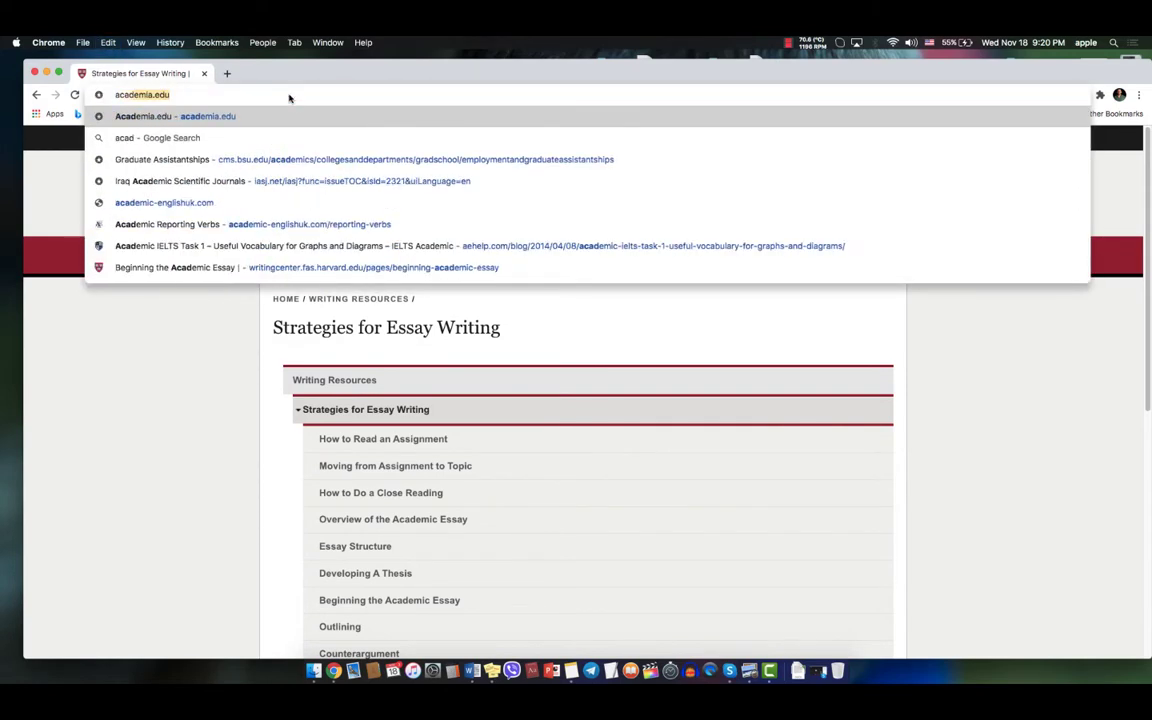
pyautogui.write('mic essay')
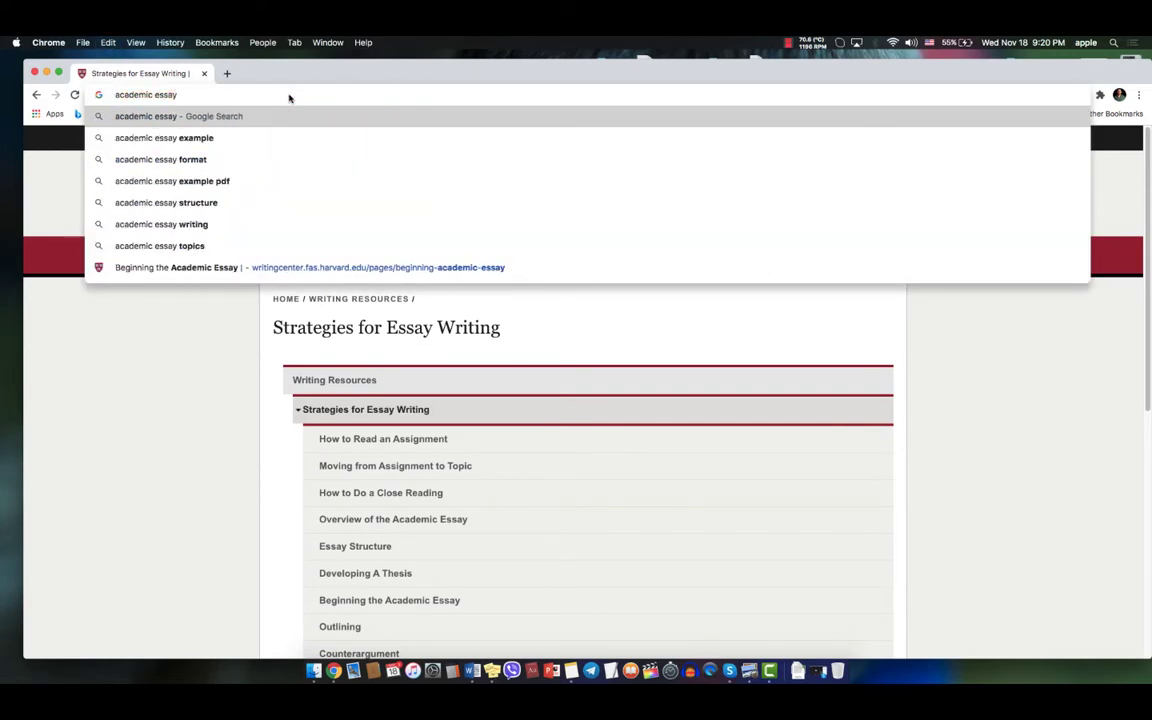
pyautogui.write(' wri')
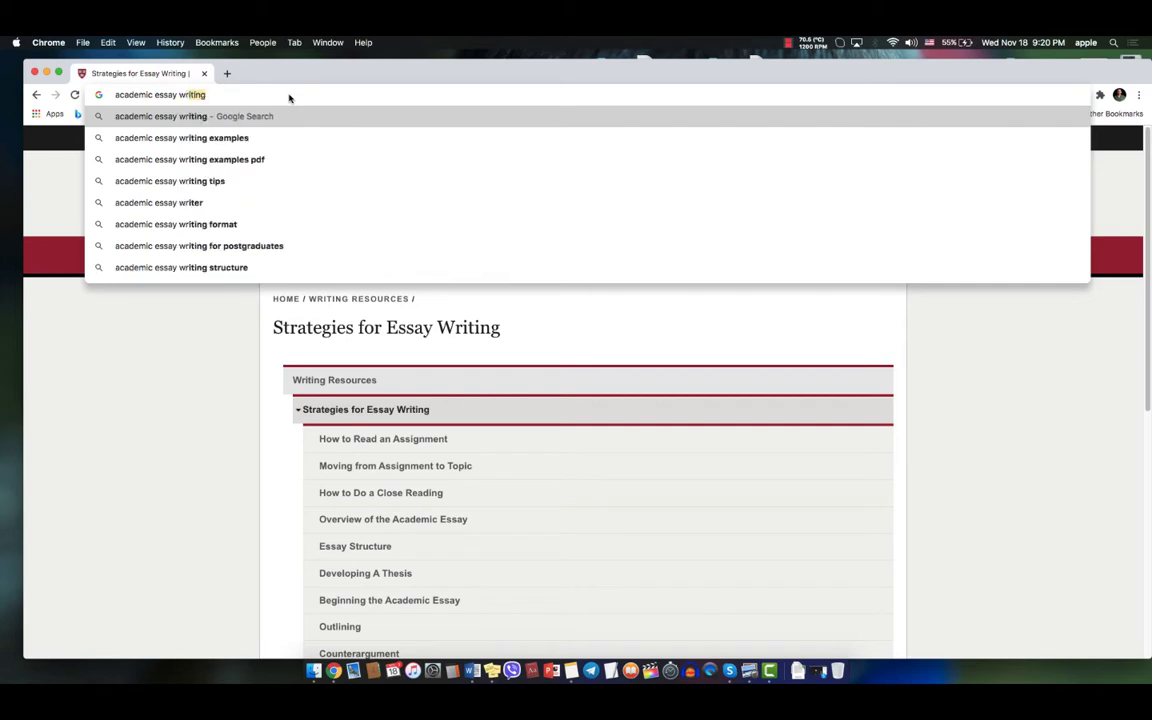
pyautogui.write('ting pdf')
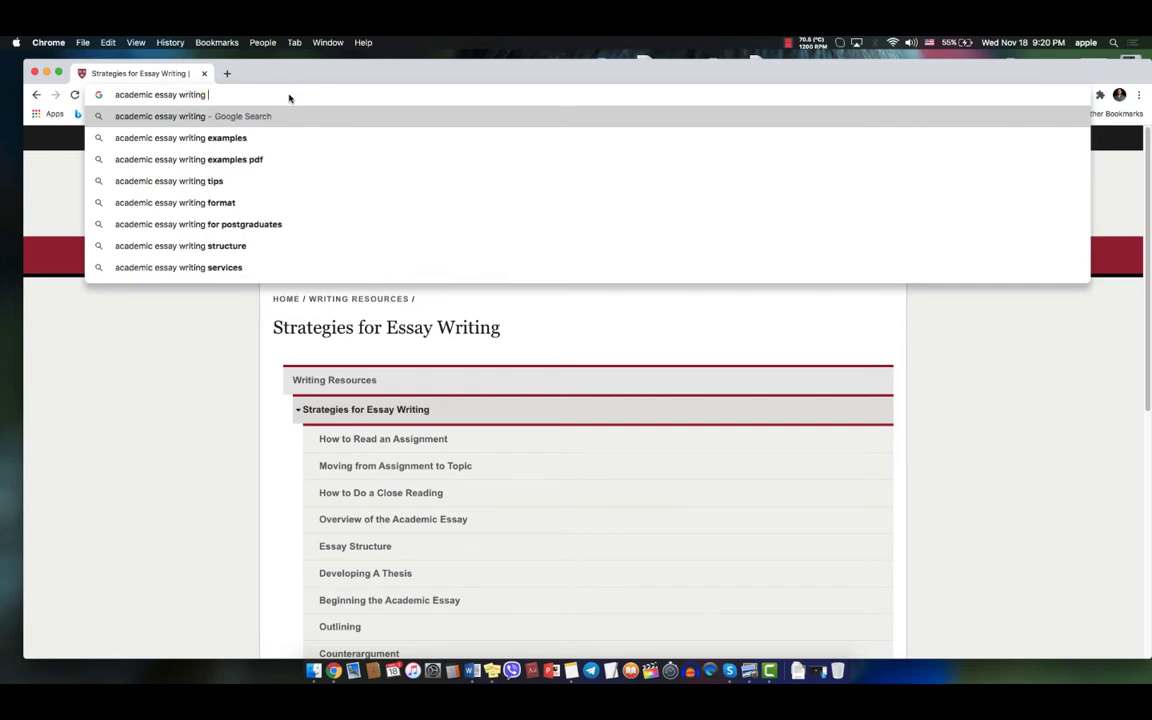
pyautogui.press('Return')
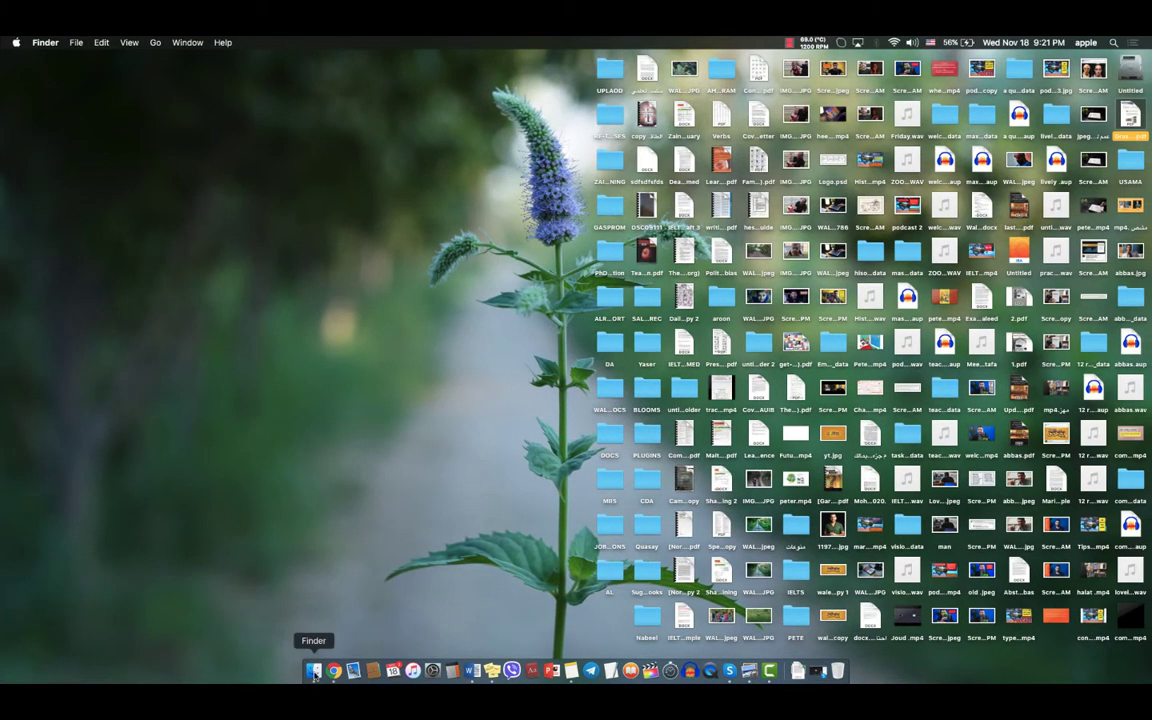
# Step: Switch back to Word, select the first body paragraph, and show the Home formatting options
pyautogui.click(769, 670)
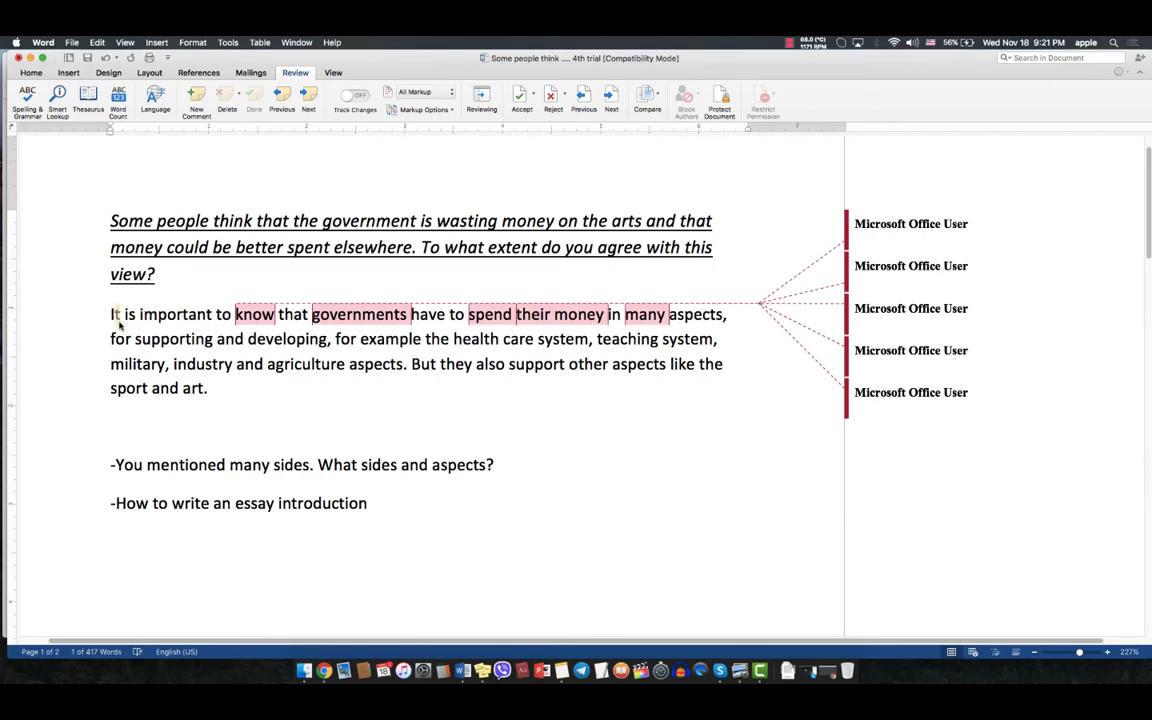
pyautogui.scroll(3, 115, 314)
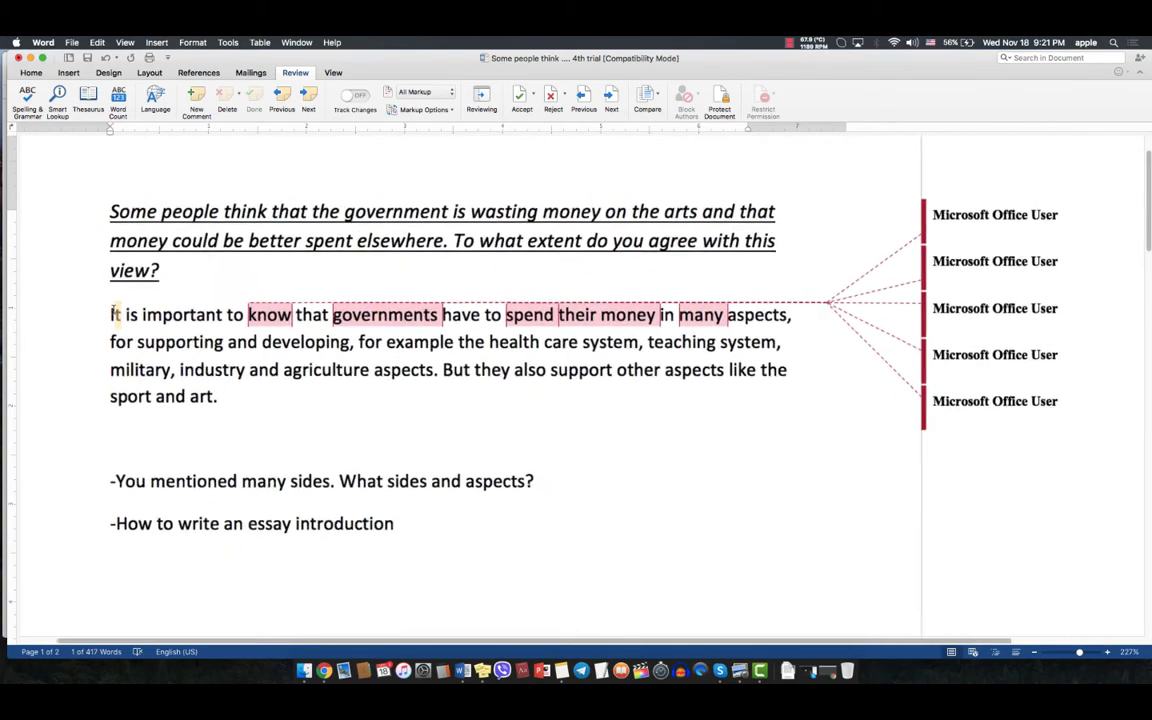
pyautogui.scroll(-3, 113, 314)
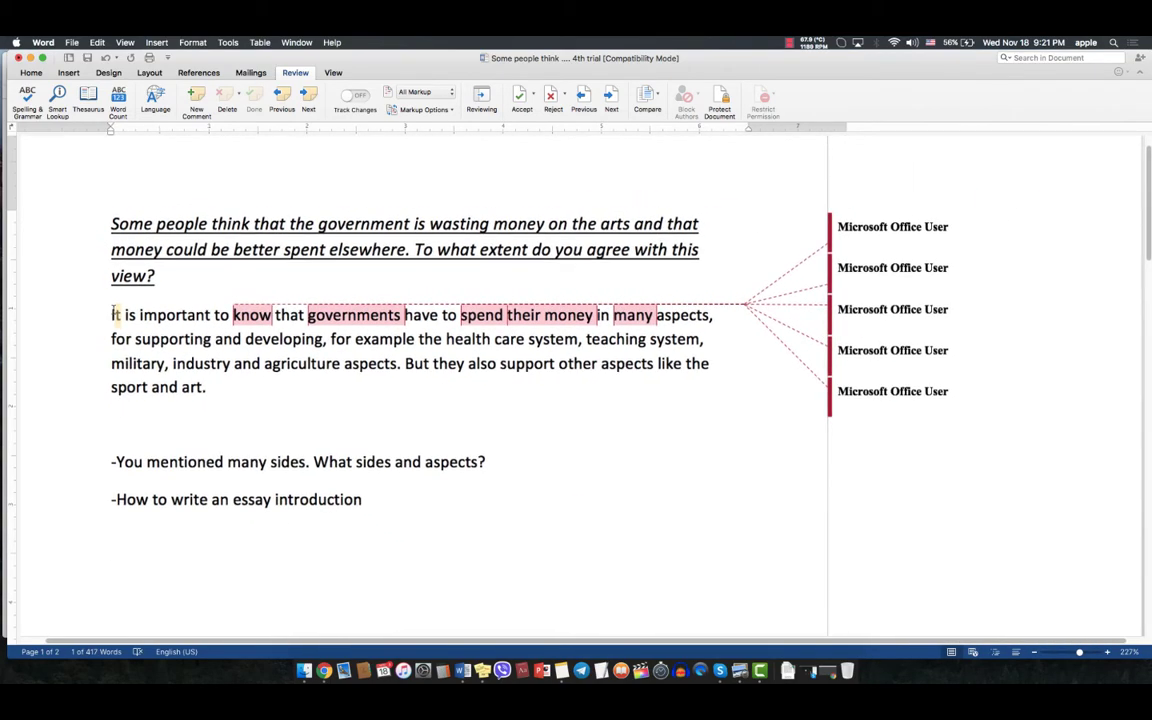
pyautogui.scroll(-2, 113, 318)
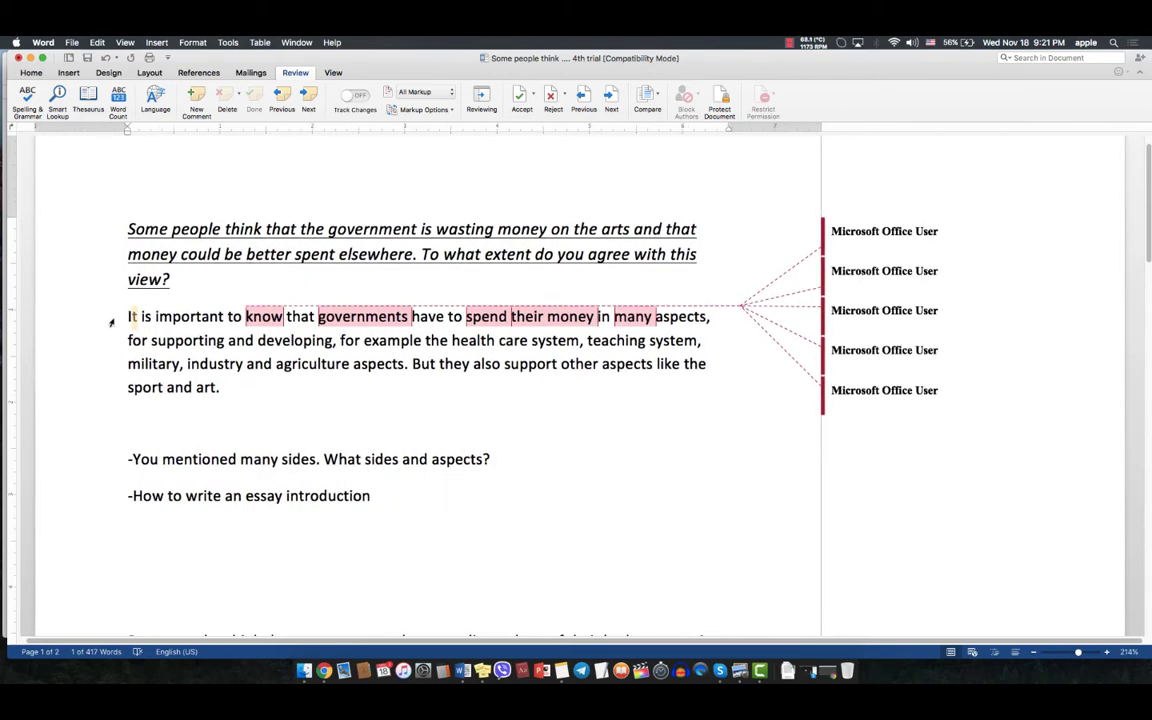
pyautogui.scroll(2, 111, 322)
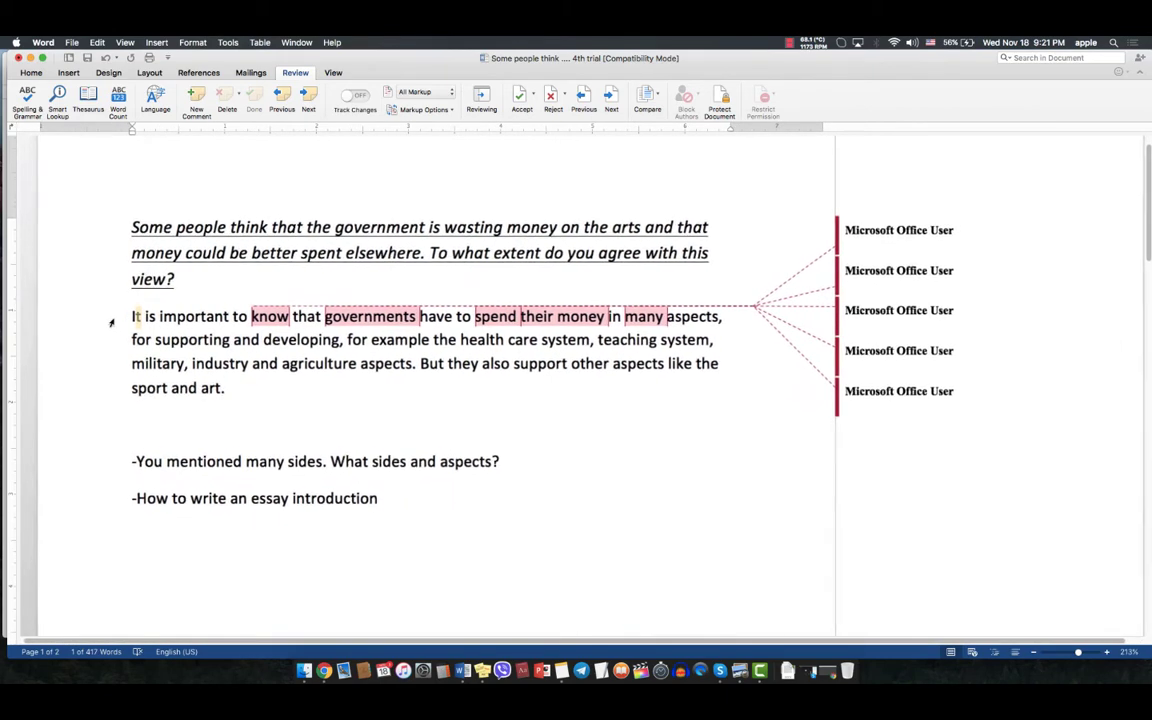
pyautogui.scroll(2, 111, 322)
pyautogui.scroll(-3, 111, 322)
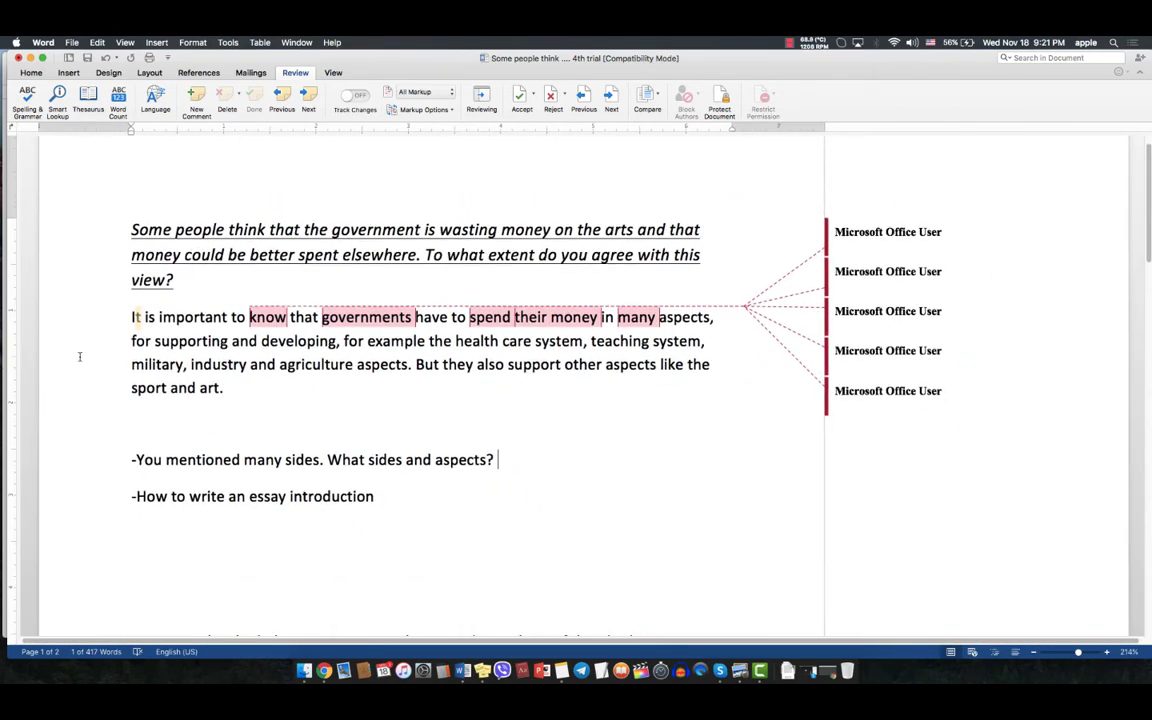
pyautogui.click(250, 381)
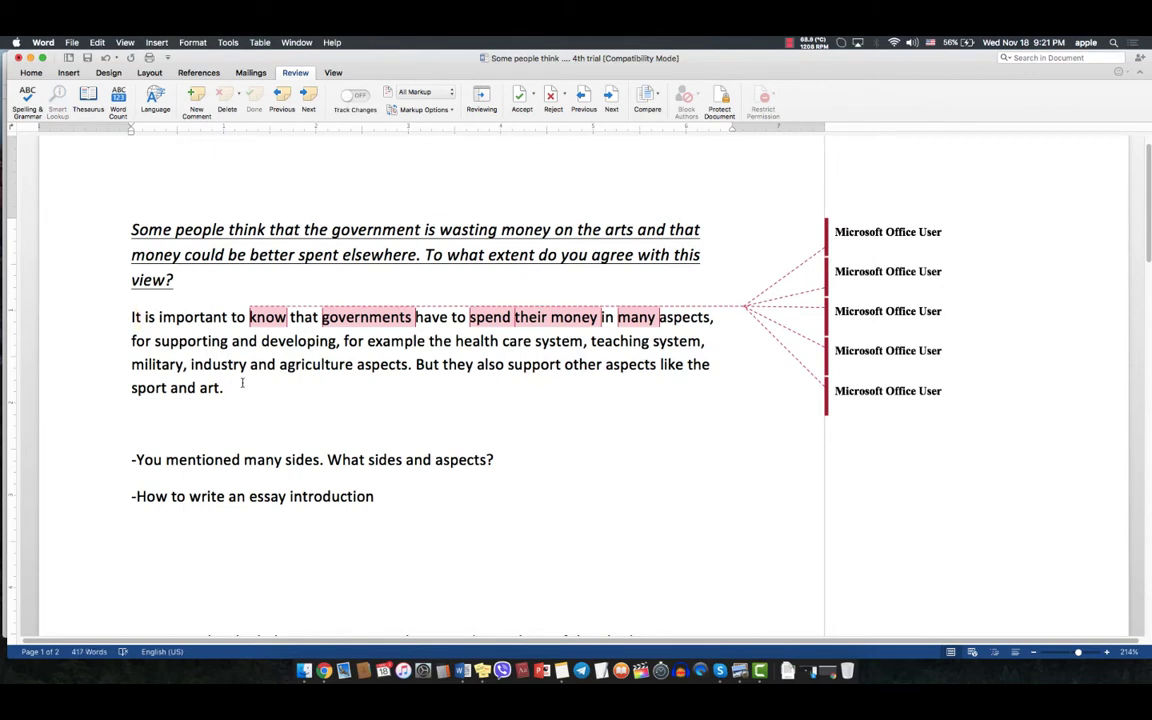
pyautogui.moveTo(240, 384); pyautogui.dragTo(128, 312)
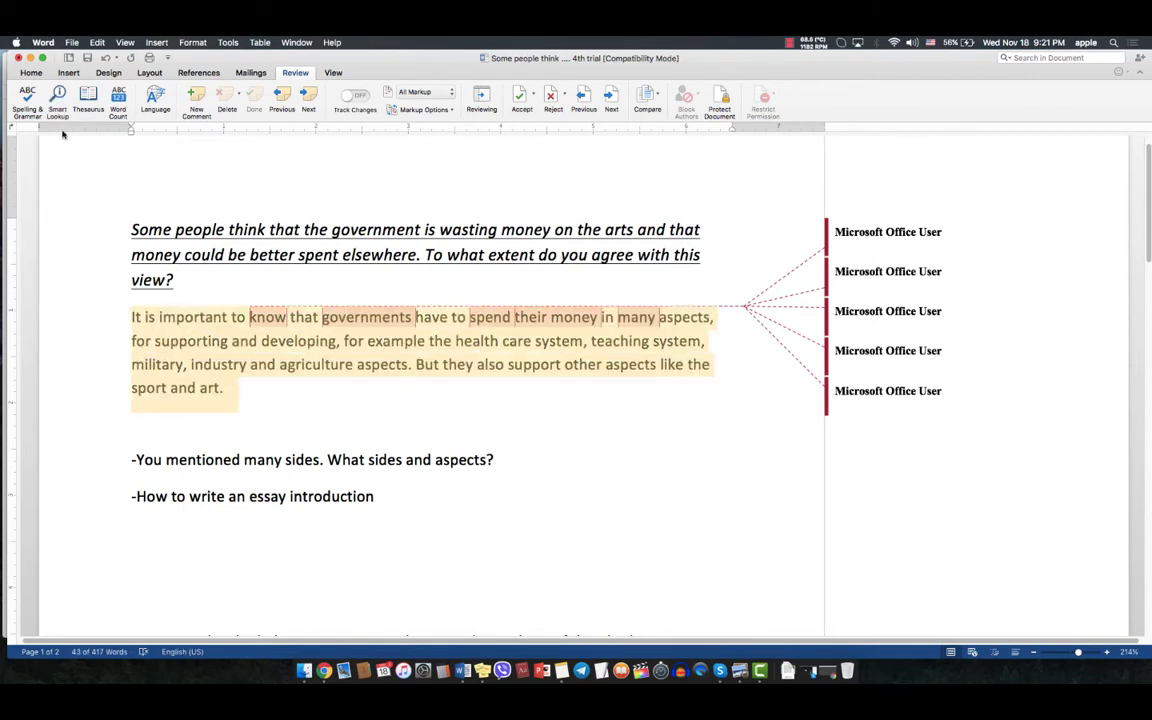
pyautogui.click(31, 73)
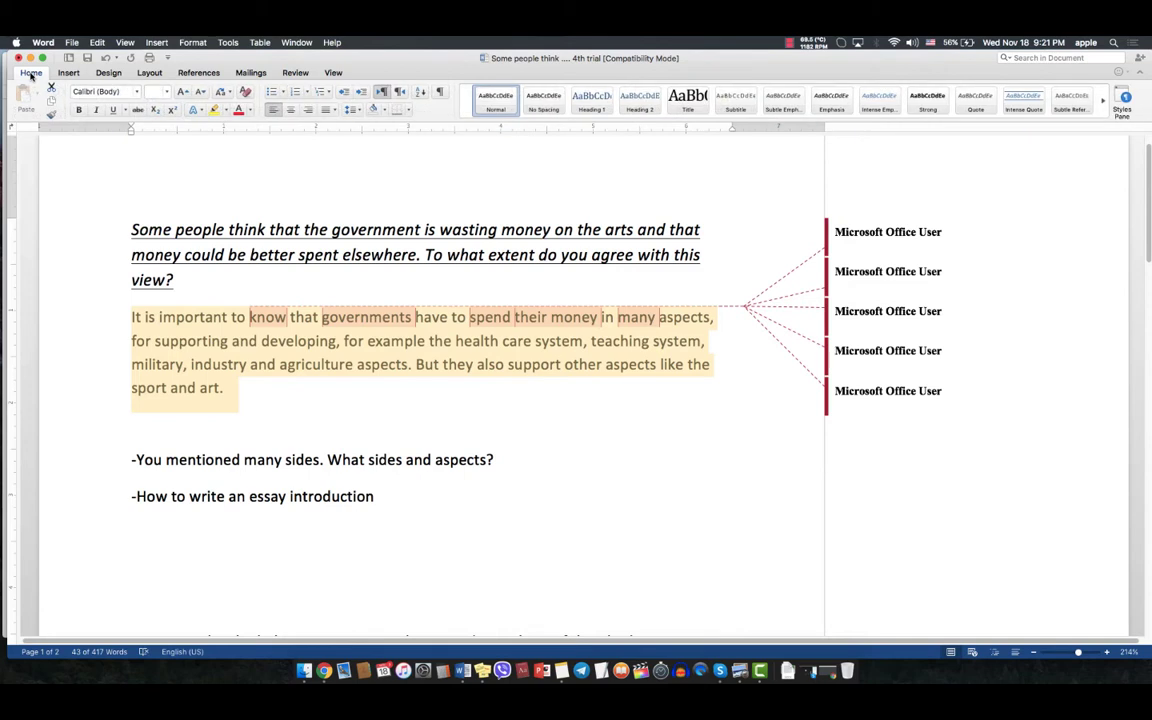
# Step: Bring up the Skype call, minimise it, and deselect the paragraph
pyautogui.click(806, 674)
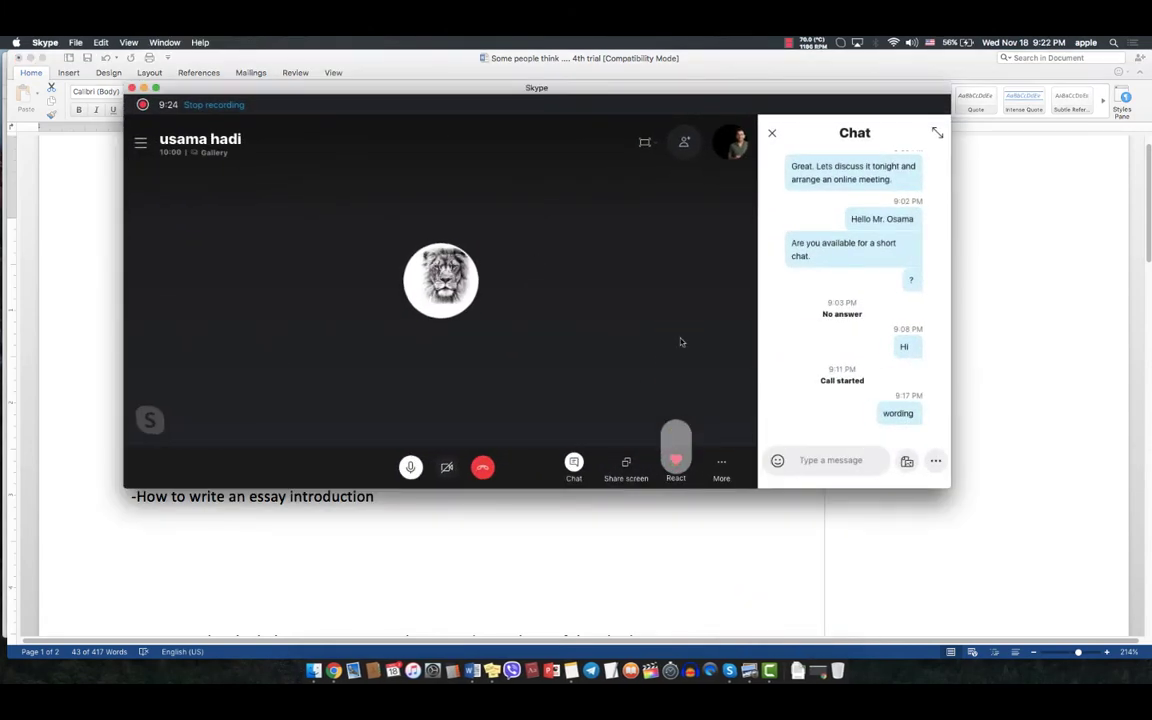
pyautogui.click(143, 88)
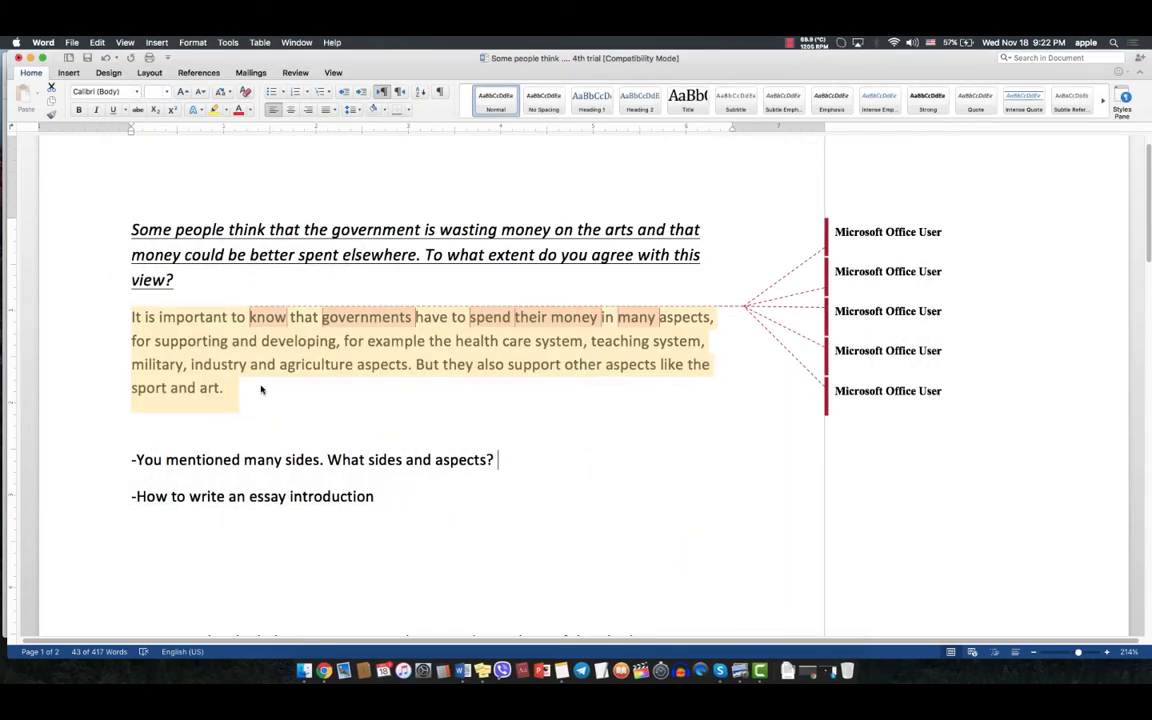
pyautogui.click(258, 390)
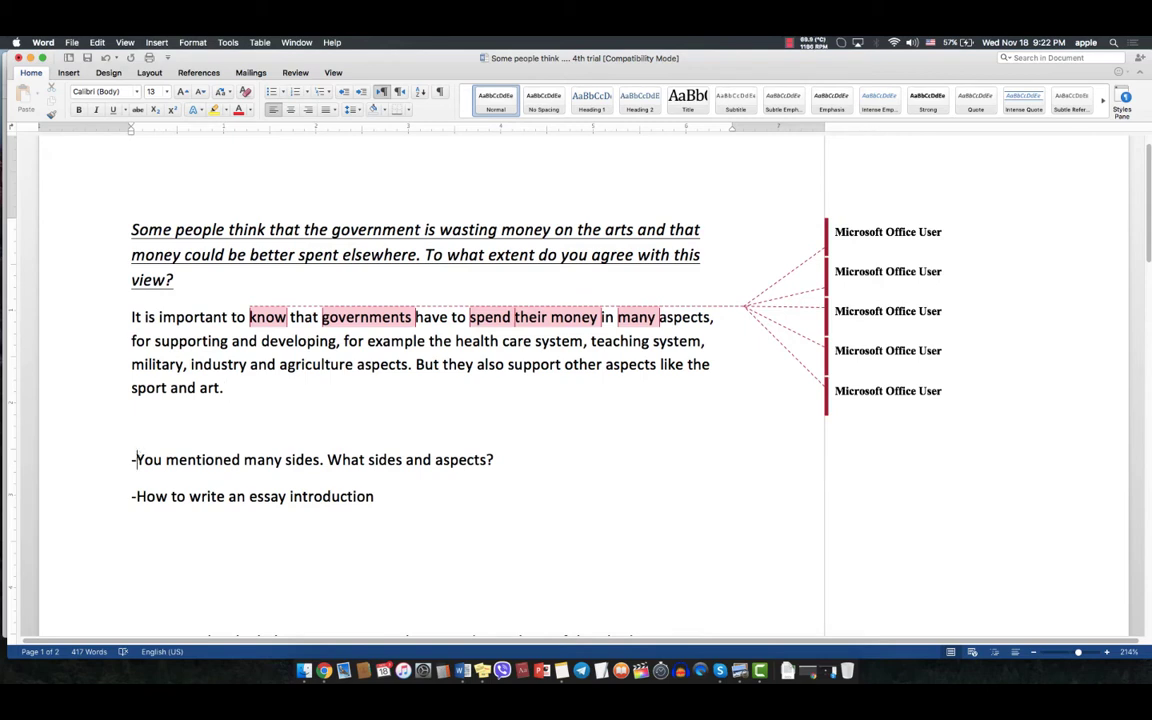
# Step: Add the note '-Never generalize' above the many-sides question, then switch to the other desktop
pyautogui.press('Return')
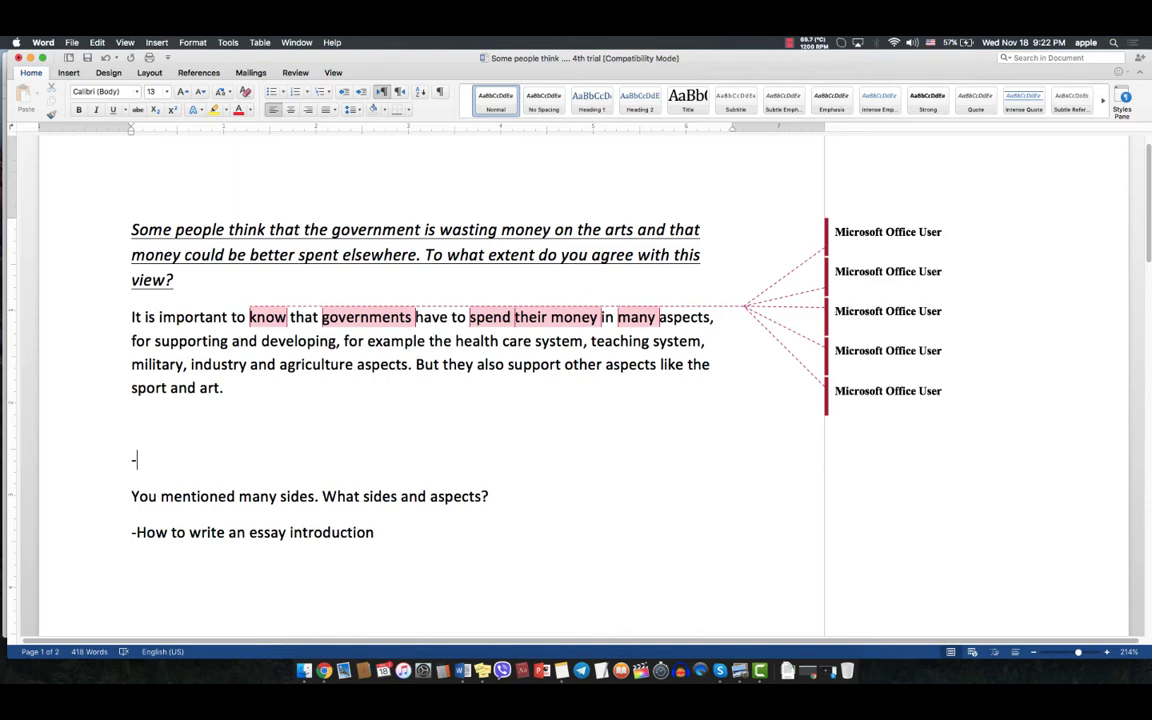
pyautogui.write('never')
pyautogui.press('BackSpace')
pyautogui.press('BackSpace')
pyautogui.press('BackSpace')
pyautogui.press('BackSpace')
pyautogui.write('Never generalize')
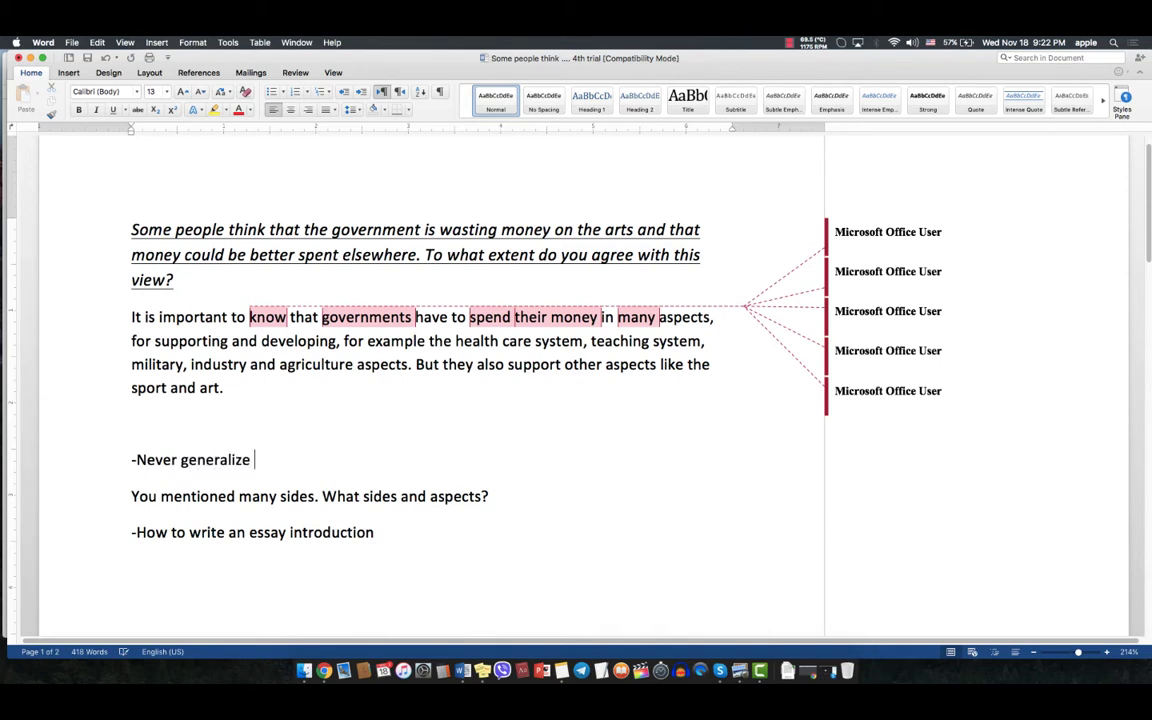
pyautogui.press('Return')
pyautogui.press('BackSpace')
pyautogui.hotkey('ctrl', 'Right')
# Step: Return to the essay-writing PDF and scroll down, briefly zooming into the rules table
pyautogui.click(818, 678)
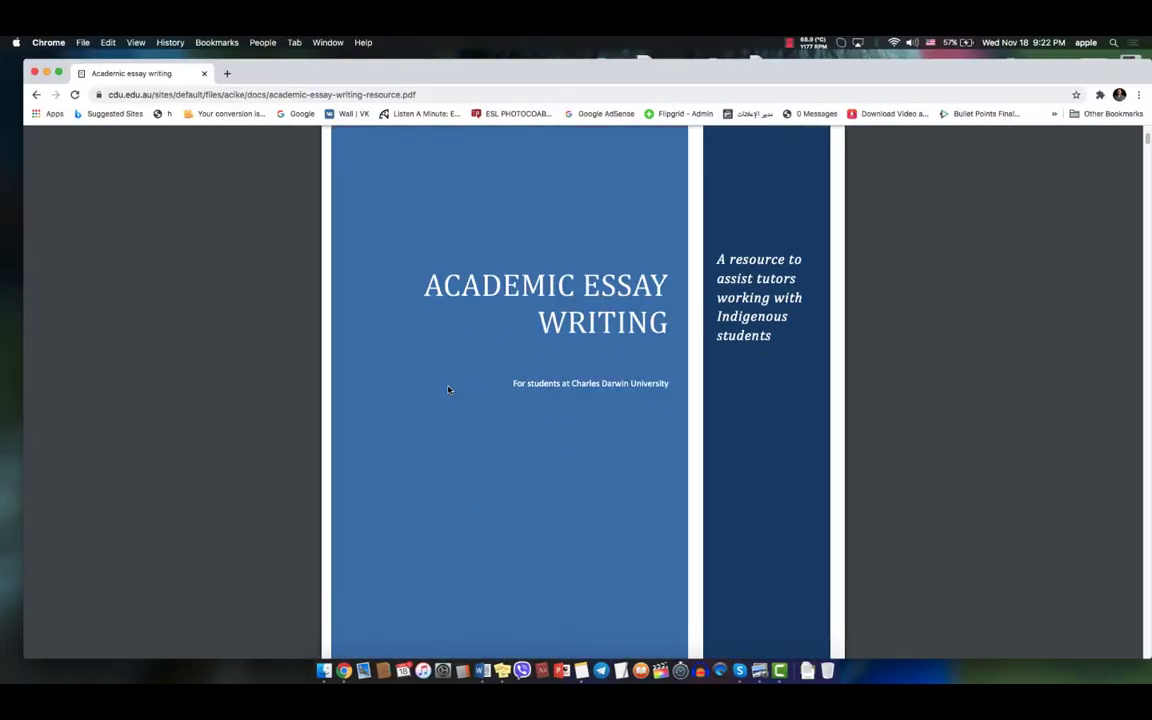
pyautogui.press('super+minus')
pyautogui.press('super+minus')
pyautogui.scroll(-10, 448, 390)
pyautogui.scroll(-5, 448, 390)
pyautogui.press('super+equal')
pyautogui.press('super+equal')
pyautogui.press('super+equal')
pyautogui.press('super+minus')
pyautogui.scroll(-10, 446, 379)
pyautogui.scroll(3, 446, 379)
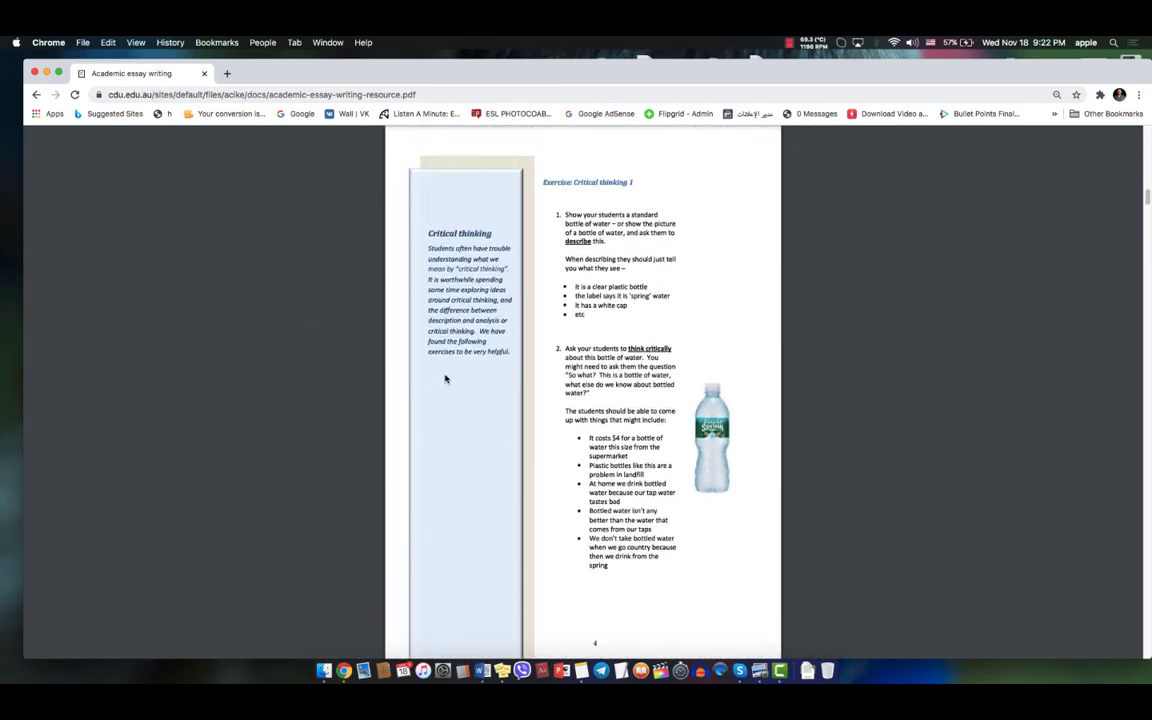
pyautogui.scroll(-15, 446, 378)
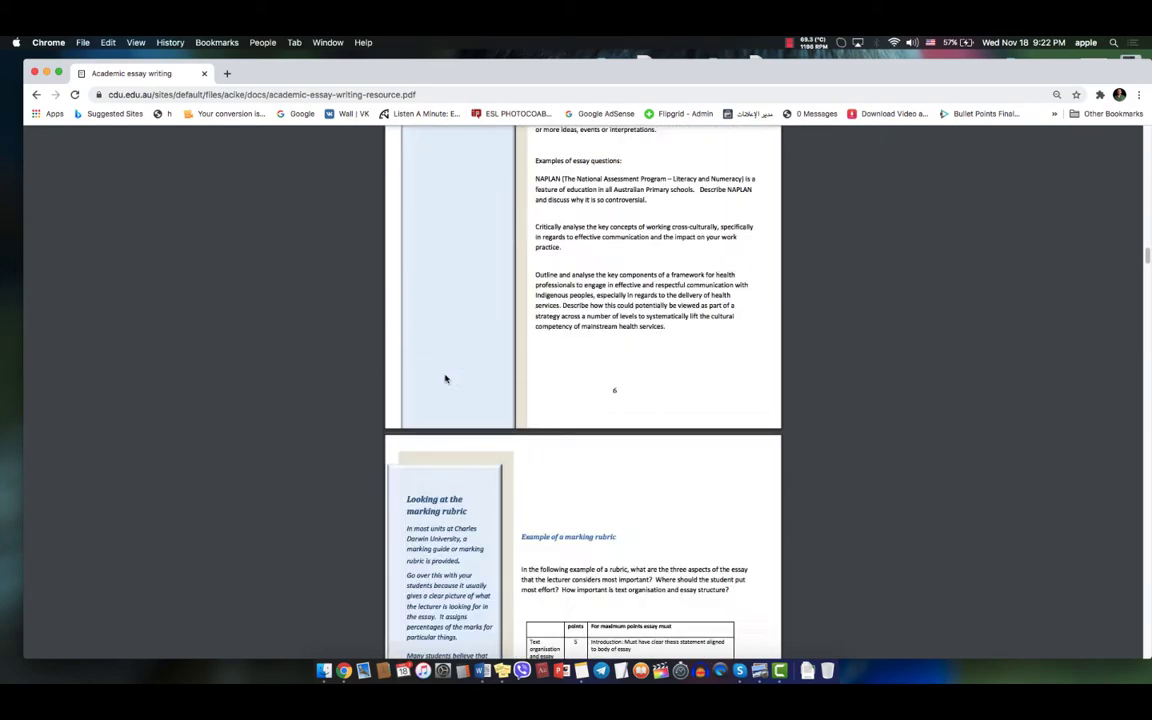
pyautogui.scroll(-15, 446, 378)
pyautogui.scroll(5, 446, 378)
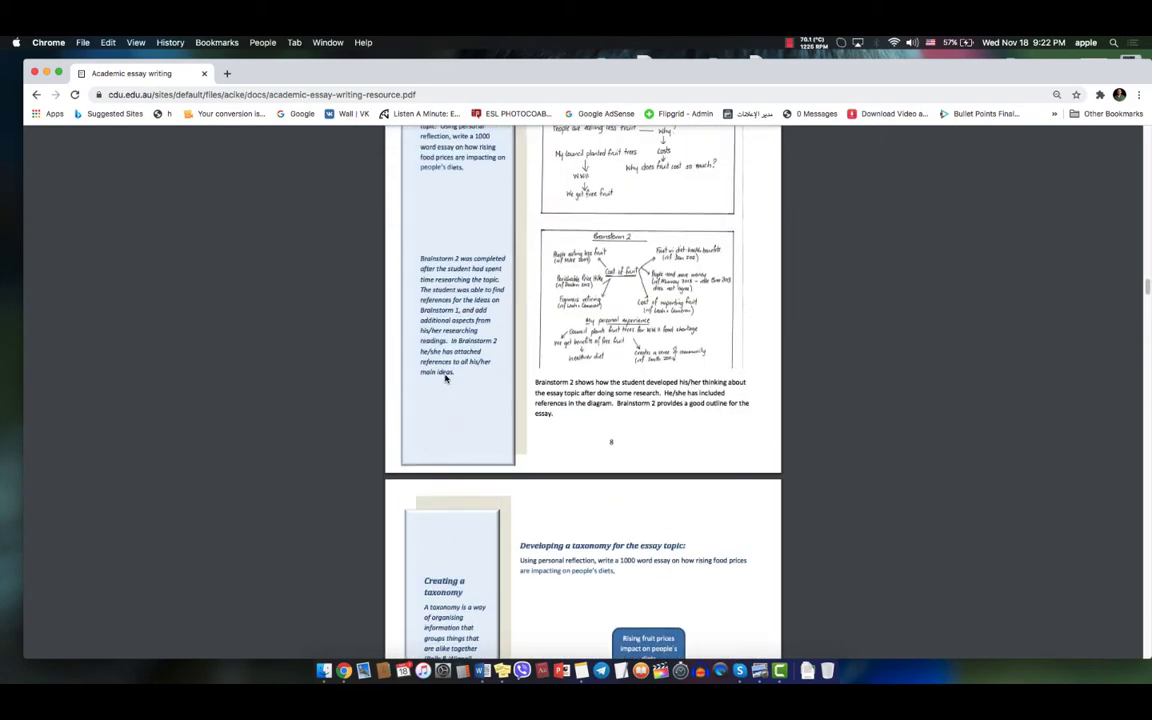
pyautogui.scroll(2, 446, 378)
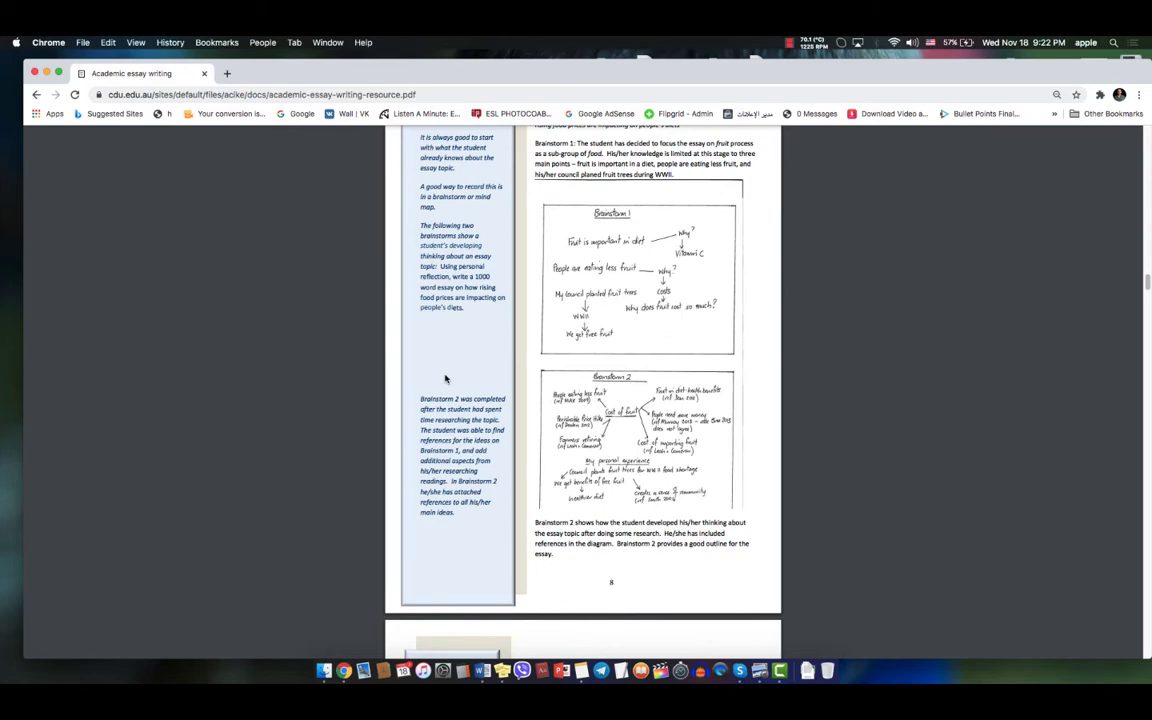
# Step: Enlarge the page 9 taxonomy chart, then zoom back out and scroll to page 12
pyautogui.scroll(-10, 446, 378)
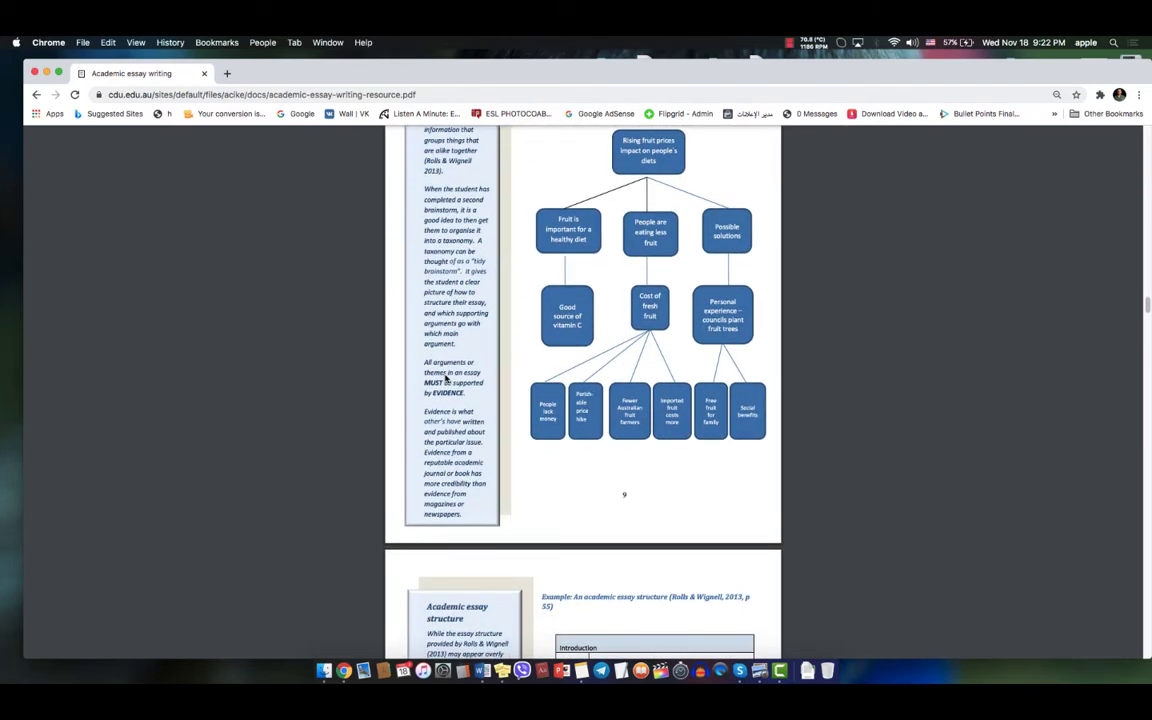
pyautogui.scroll(3, 446, 378)
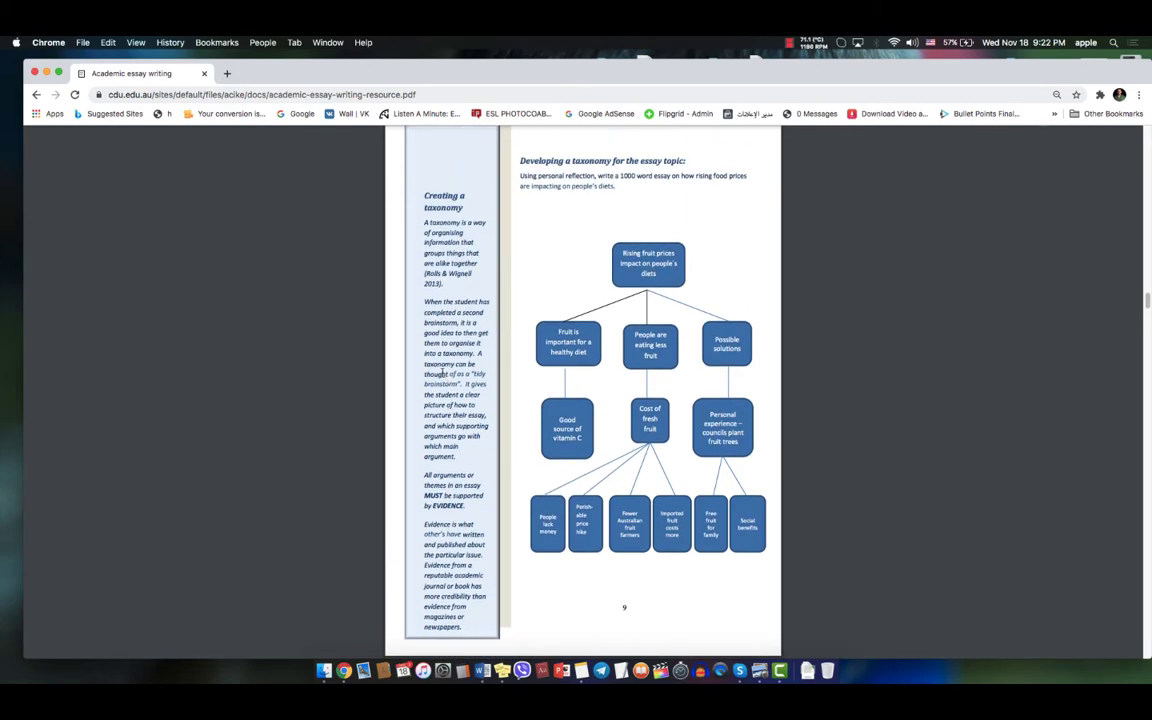
pyautogui.press('super+equal')
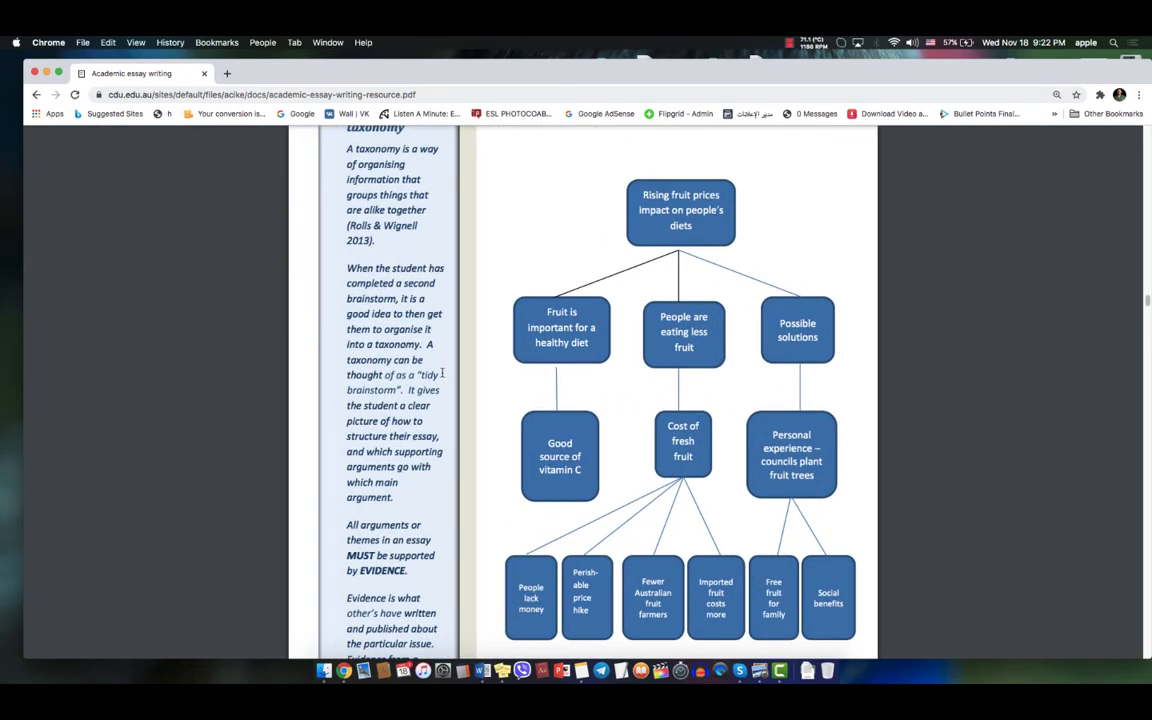
pyautogui.scroll(-3, 441, 373)
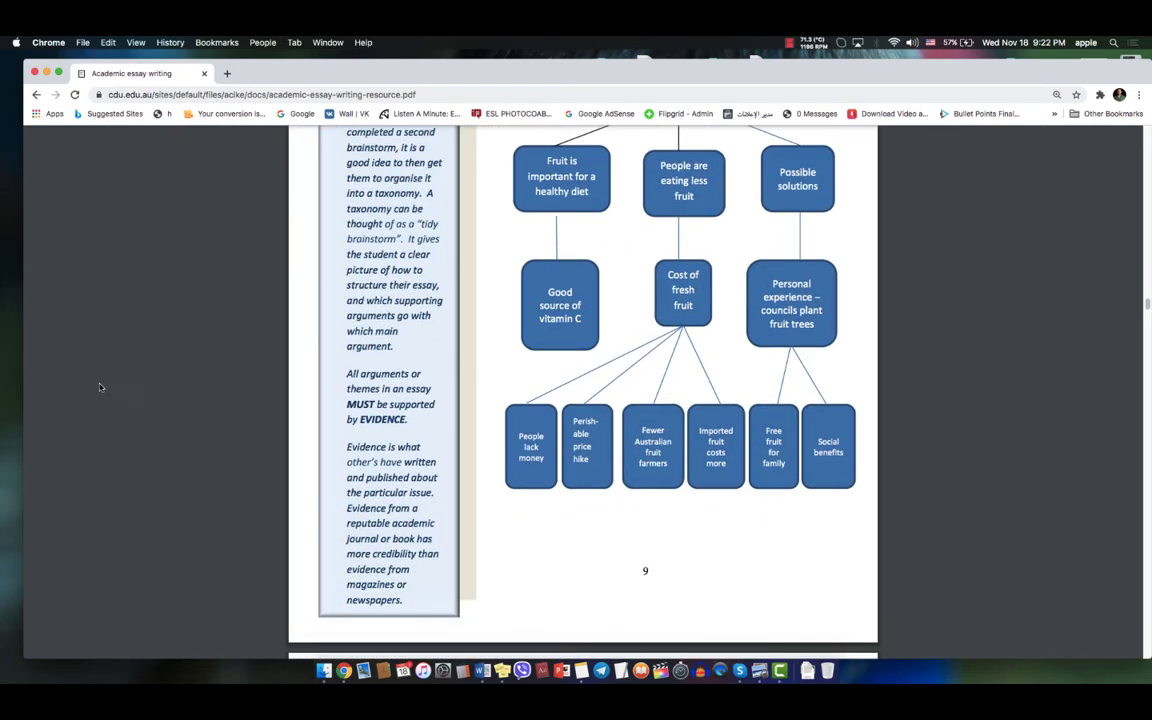
pyautogui.press('super+minus')
pyautogui.scroll(-5, 383, 381)
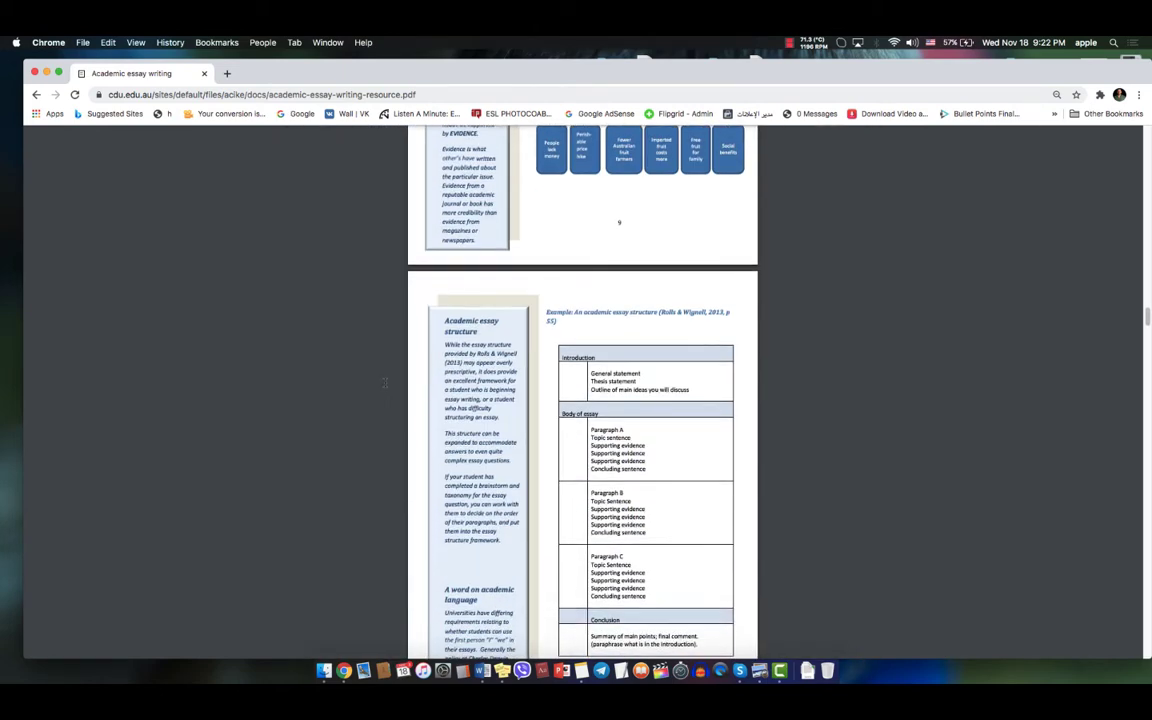
pyautogui.scroll(-4, 383, 381)
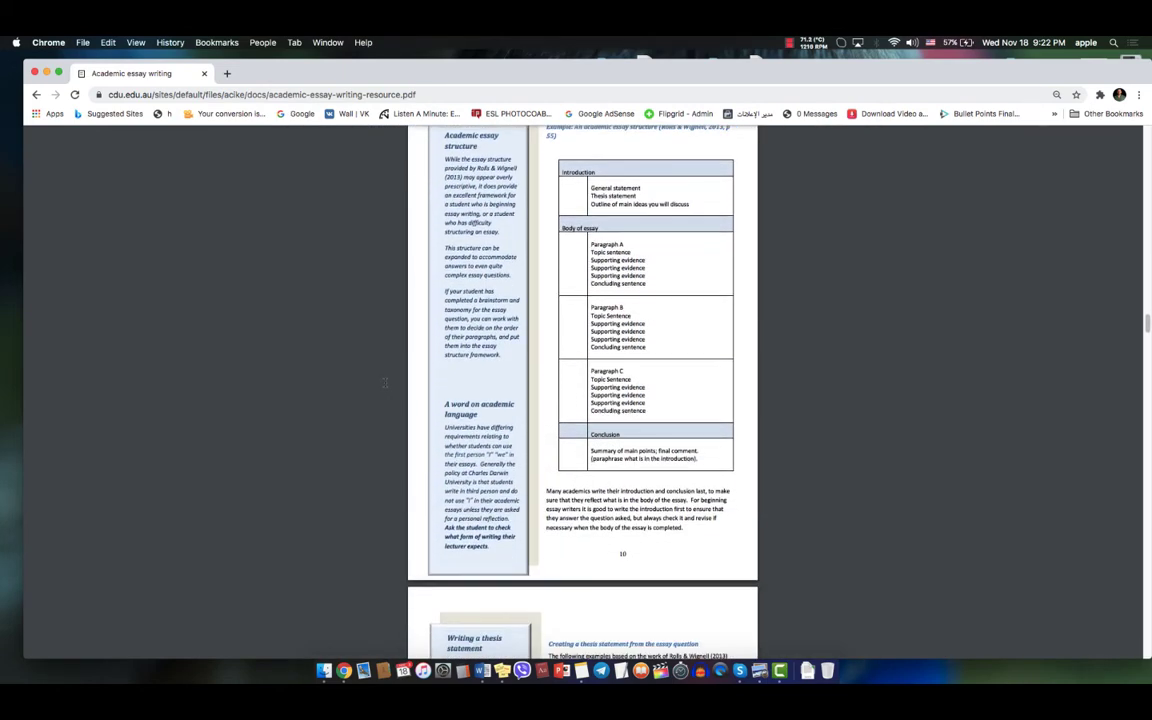
pyautogui.scroll(-10, 384, 383)
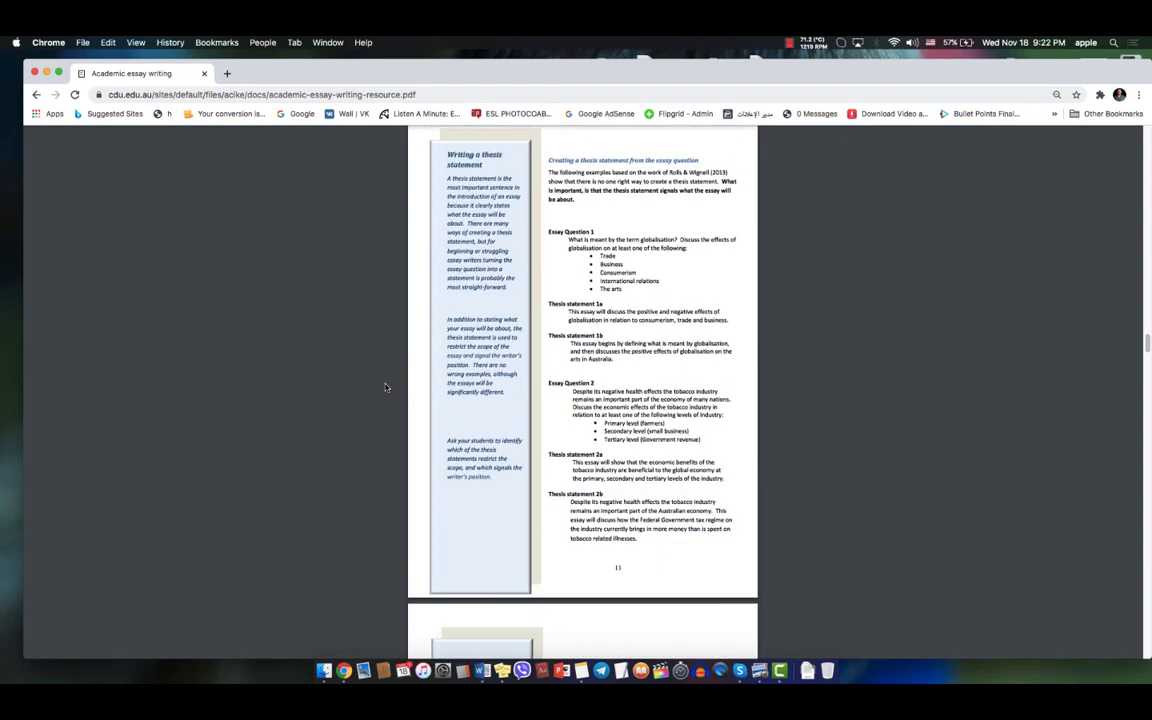
pyautogui.scroll(-10, 385, 387)
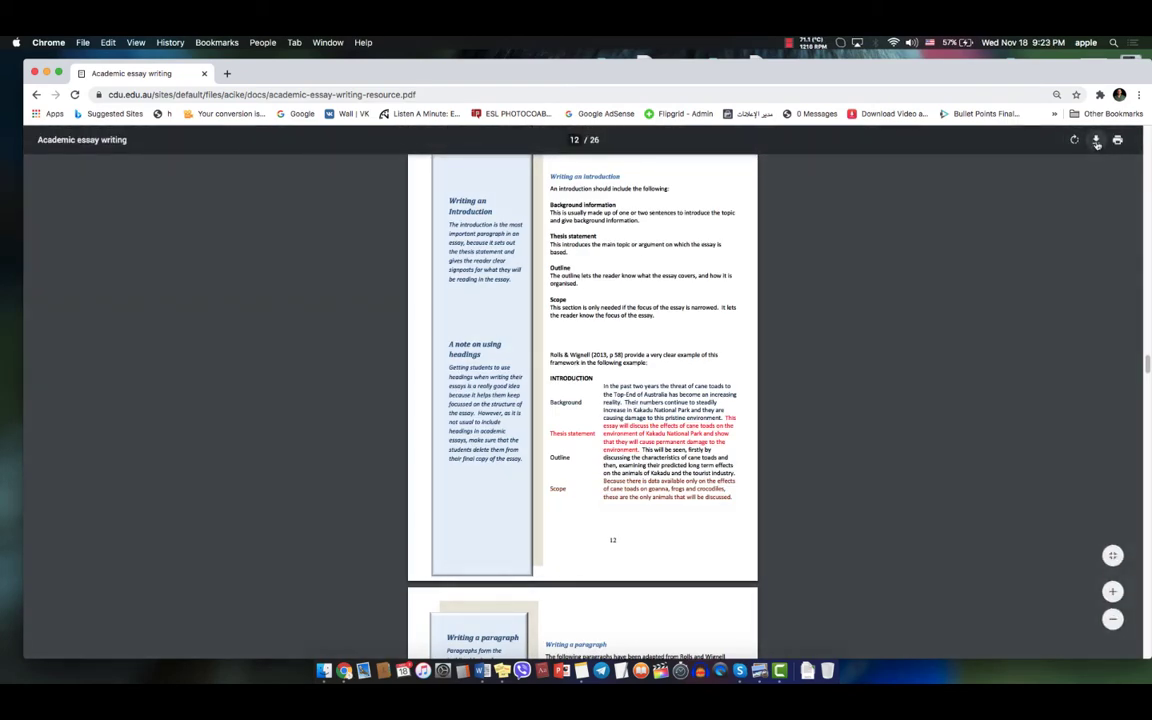
# Step: Download the Academic Essay Writing PDF and select page 14's sample introduction paragraph
pyautogui.click(1096, 143)
pyautogui.press('Return')
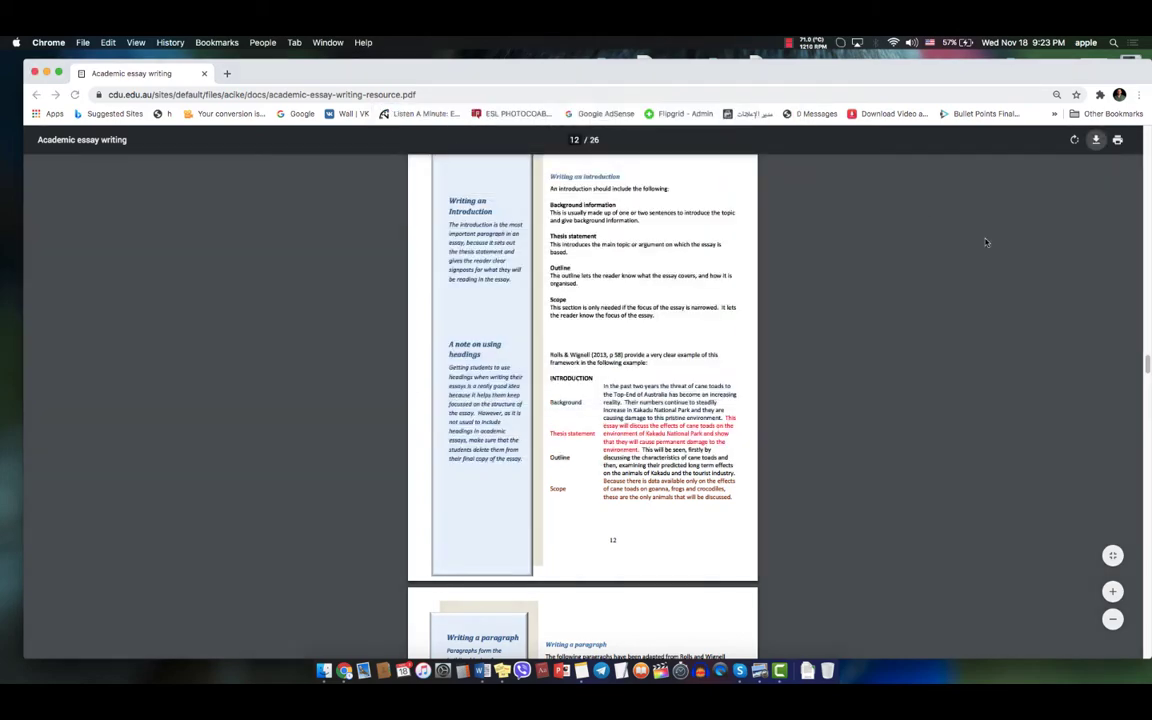
pyautogui.scroll(-10, 710, 231)
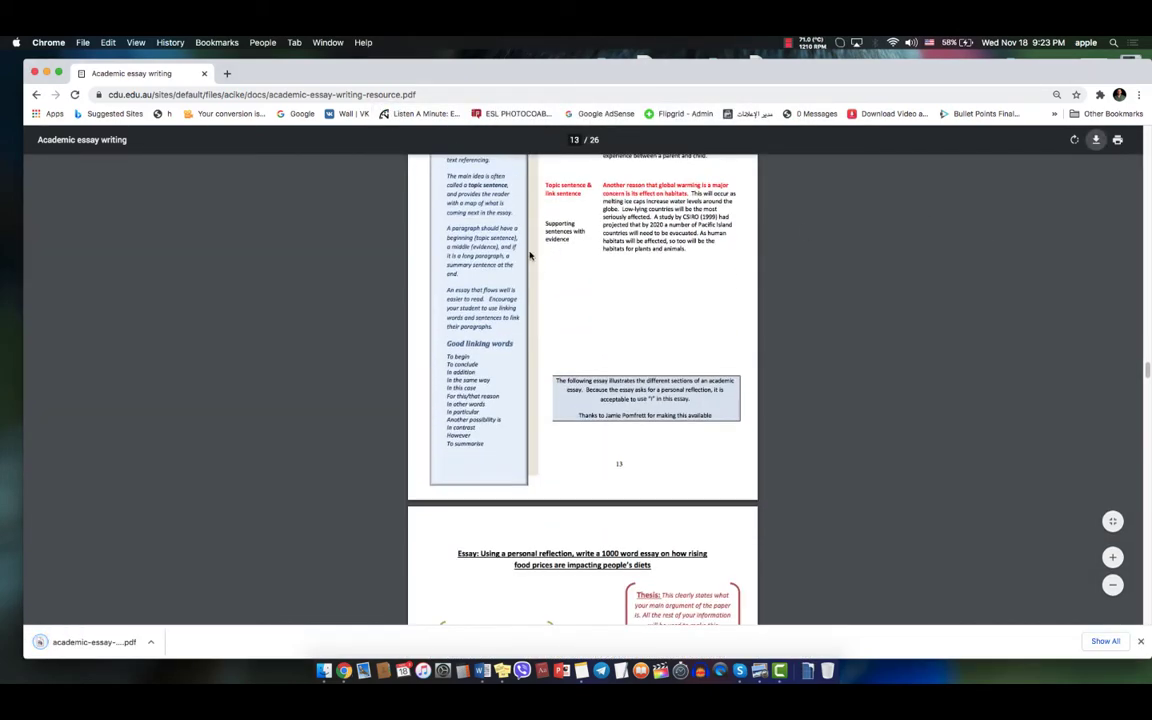
pyautogui.scroll(-10, 530, 256)
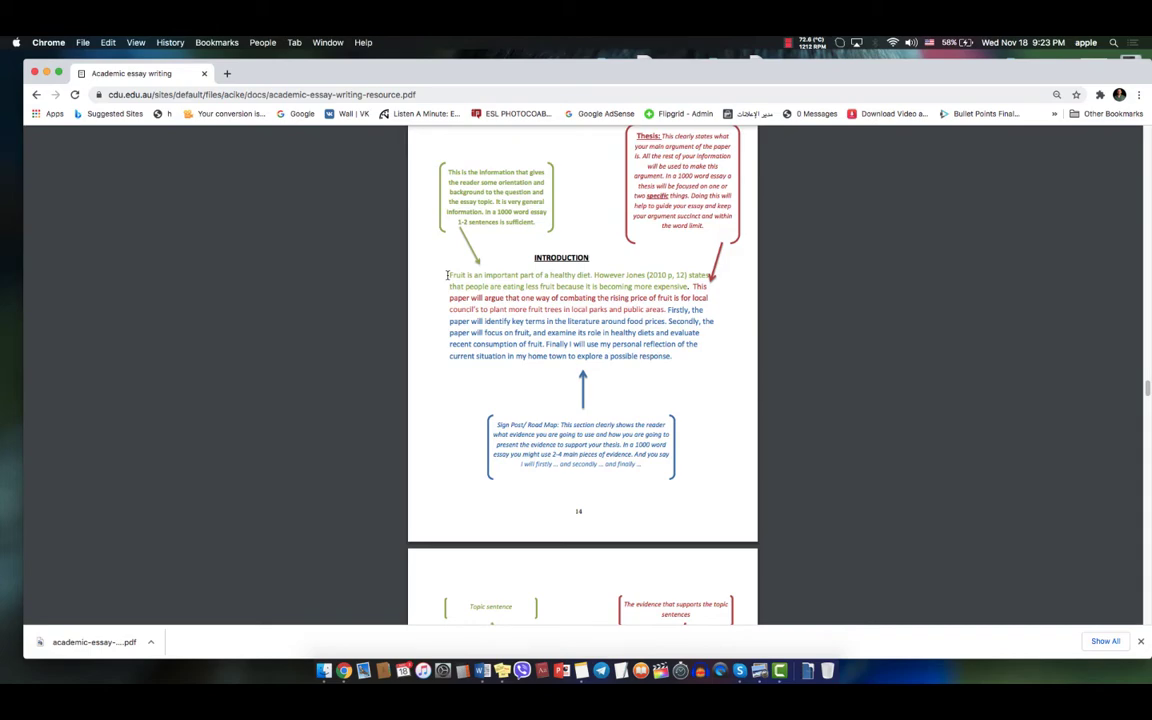
pyautogui.moveTo(447, 275); pyautogui.dragTo(672, 356)
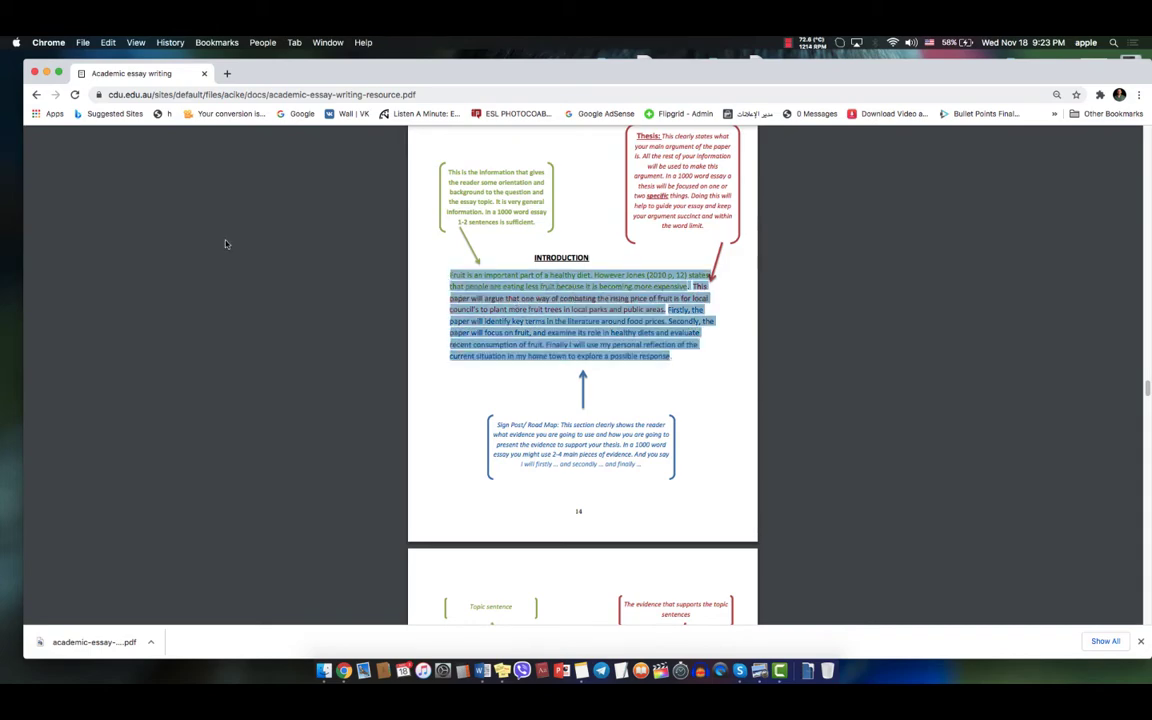
# Step: Minimize Chrome, bring the Word essay forward, and select its opening body paragraph
pyautogui.click(47, 73)
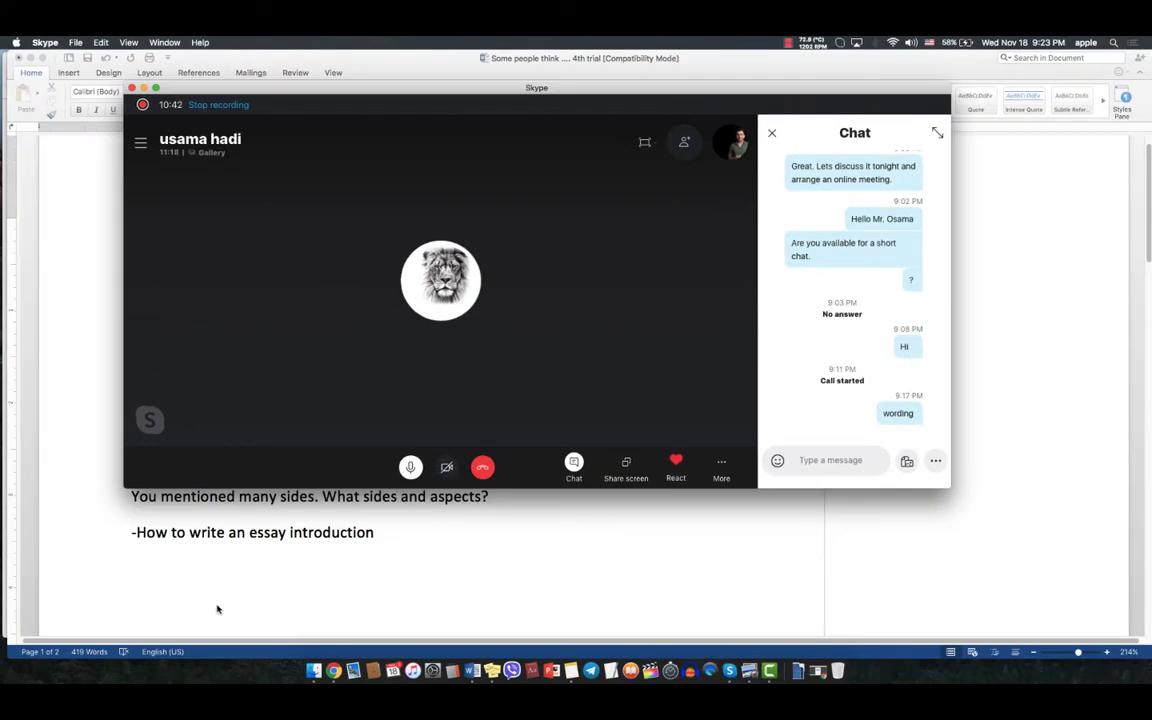
pyautogui.click(243, 577)
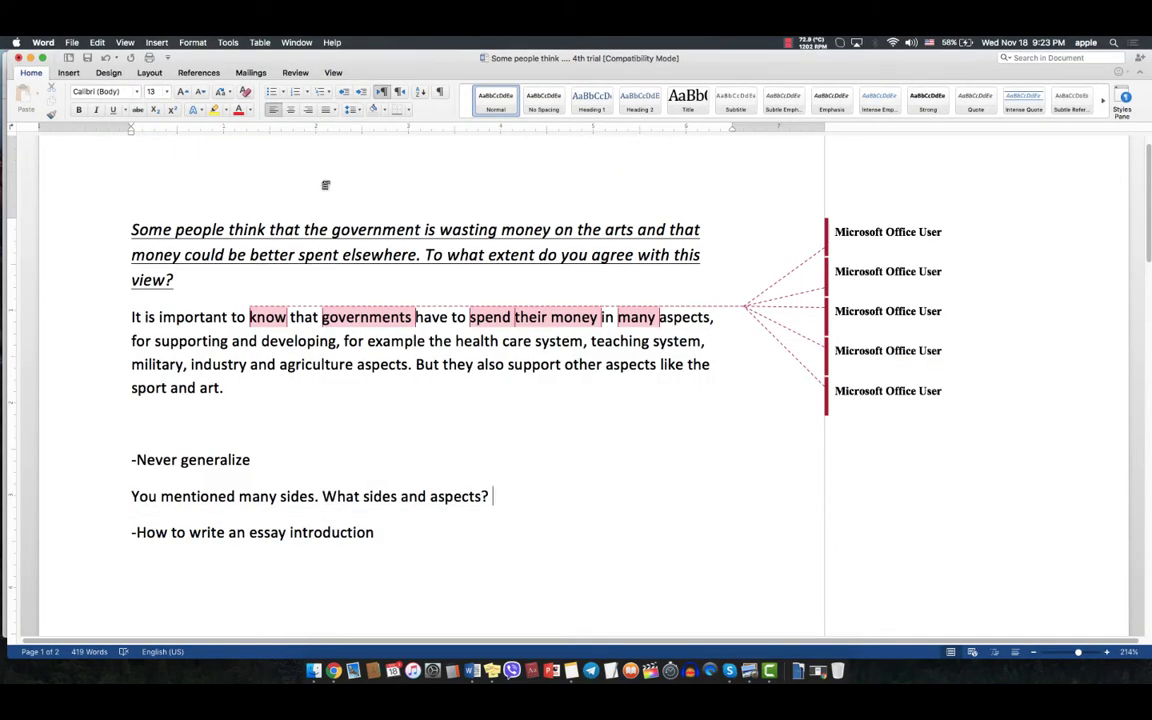
pyautogui.scroll(-2, 365, 349)
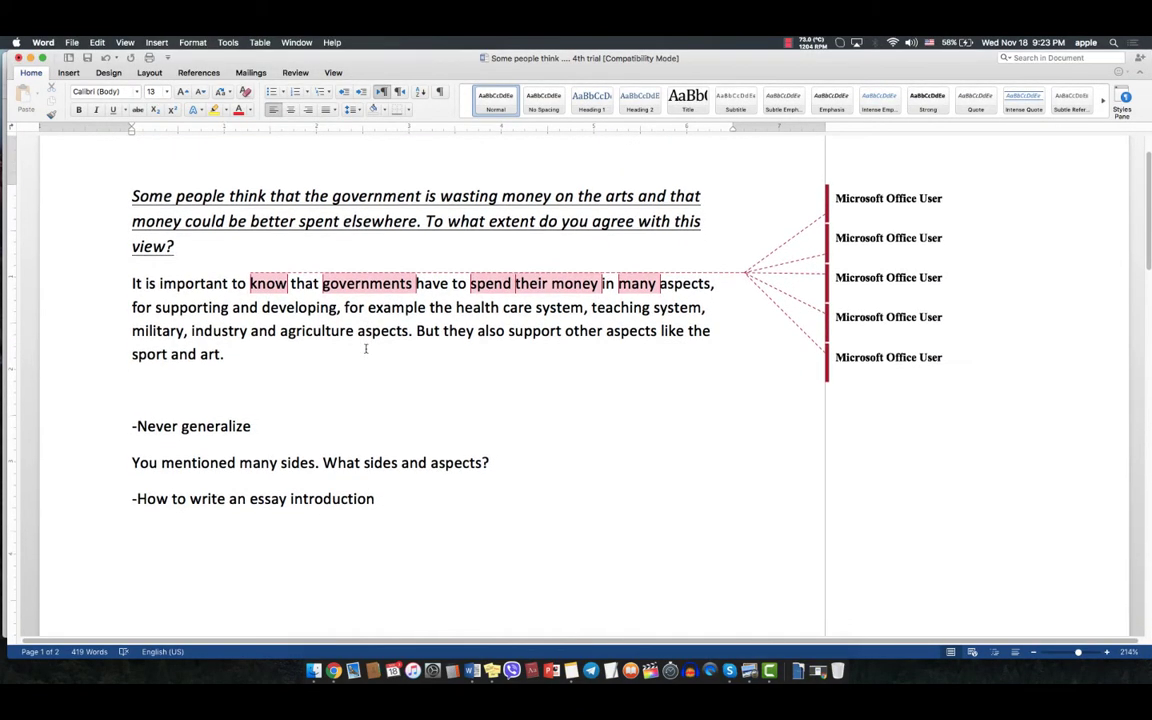
pyautogui.doubleClick(88, 287)
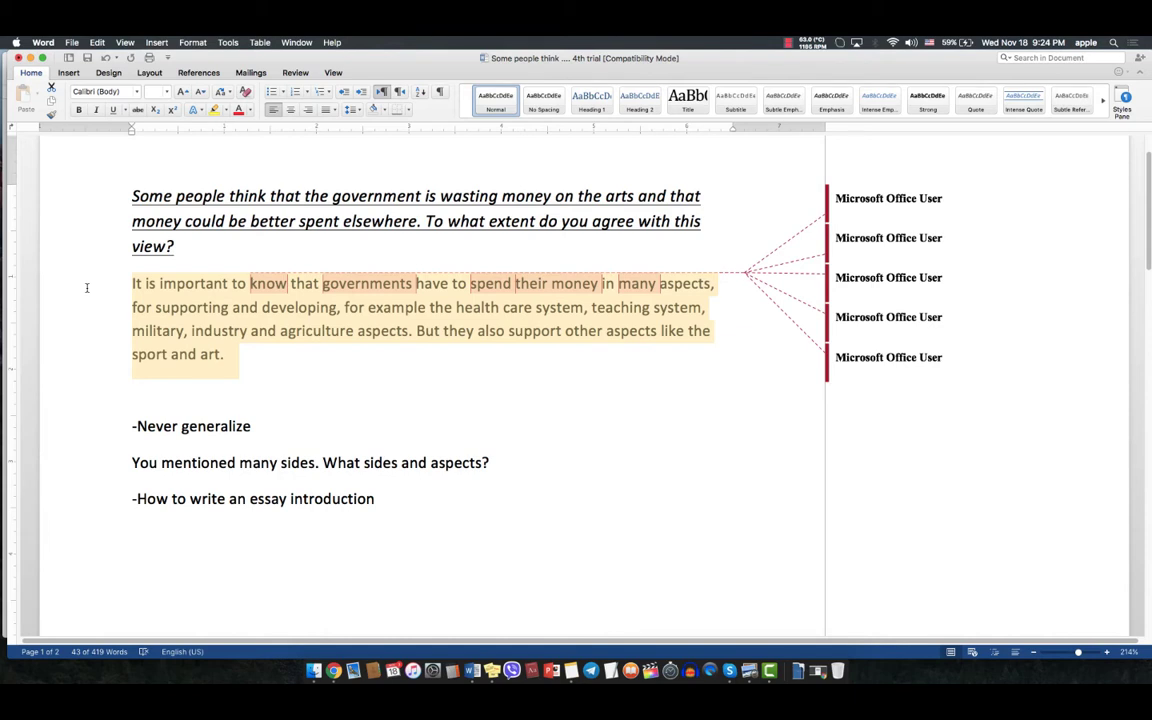
pyautogui.click(177, 284)
pyautogui.rightClick(178, 287)
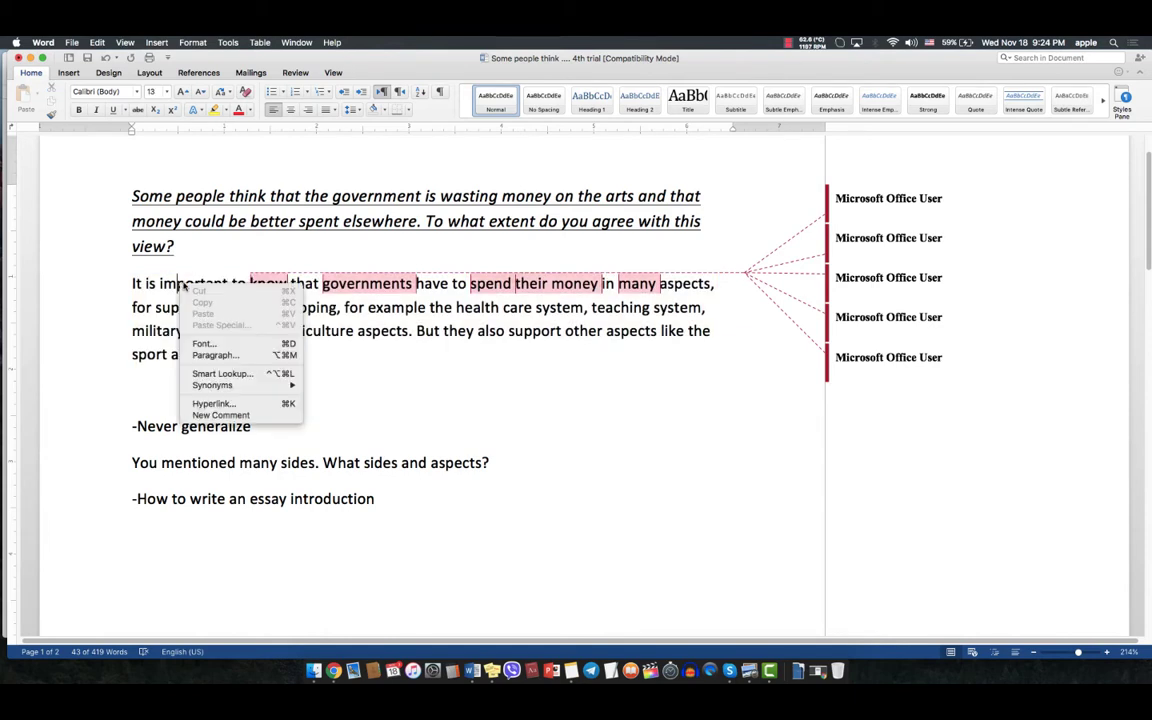
pyautogui.click(170, 246)
pyautogui.rightClick(193, 283)
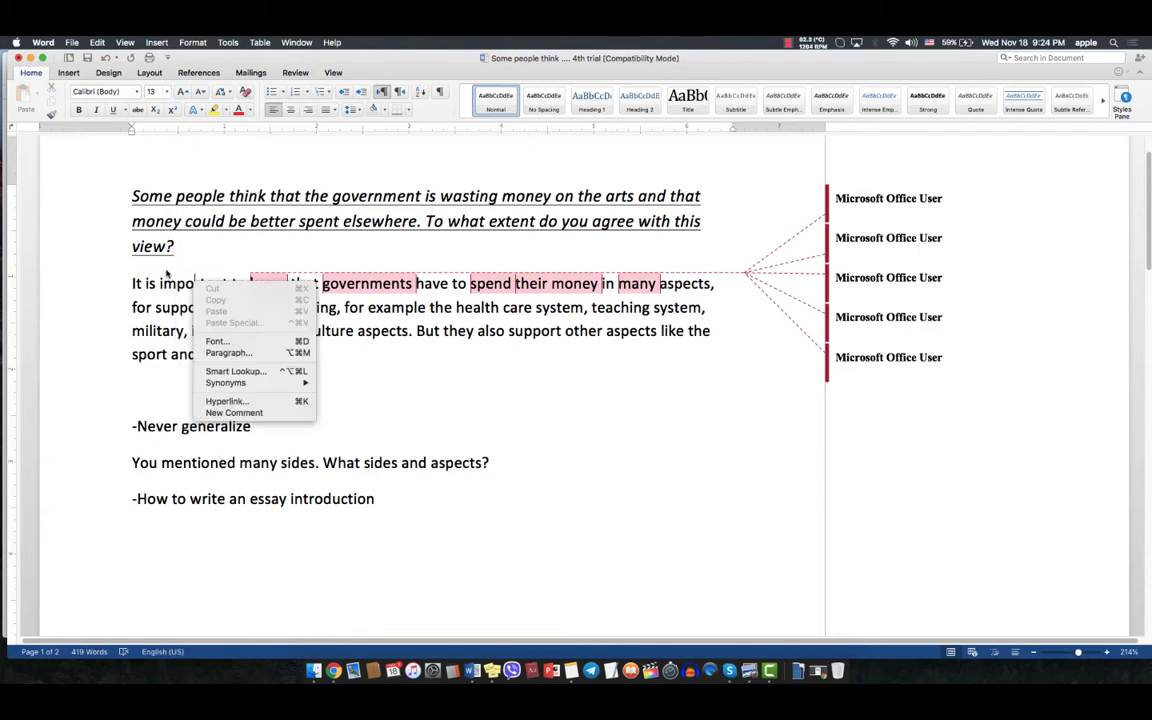
pyautogui.click(173, 279)
pyautogui.doubleClick(178, 283)
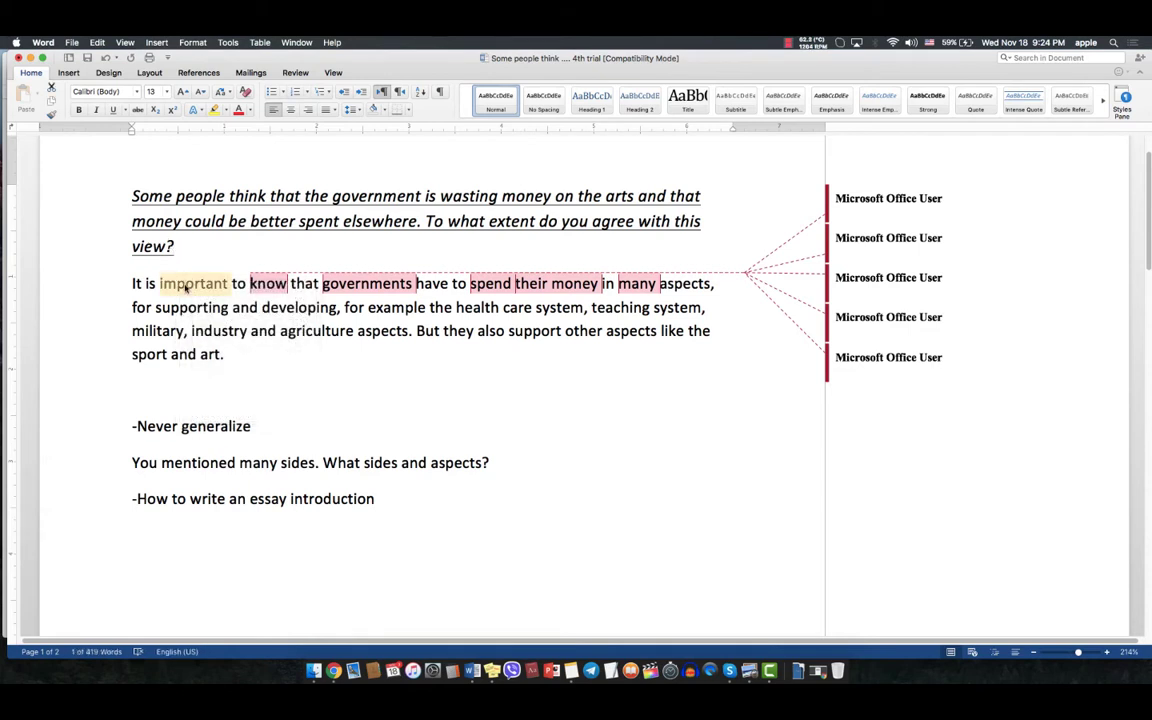
pyautogui.rightClick(185, 288)
pyautogui.click(194, 283)
pyautogui.click(132, 384)
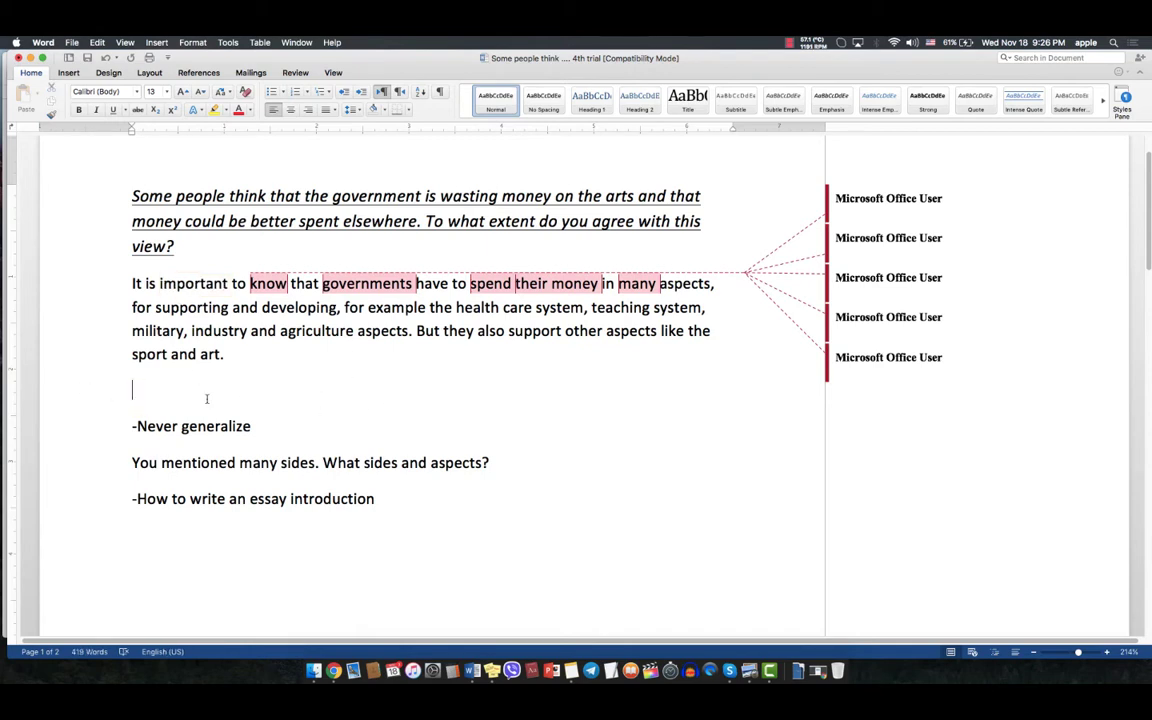
# Step: Launch Calculator, try 9 × 4 = 36 and 36 ÷ 4 = 9, then clear it
pyautogui.click(452, 670)
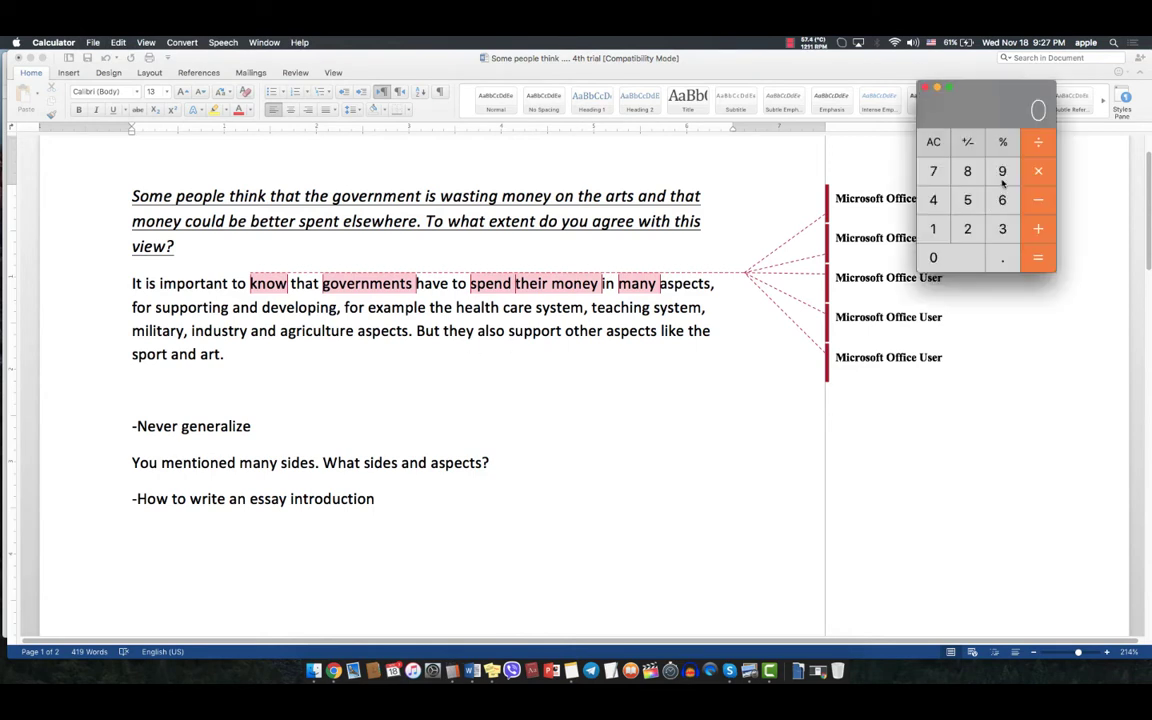
pyautogui.click(1002, 172)
pyautogui.click(1037, 172)
pyautogui.click(933, 200)
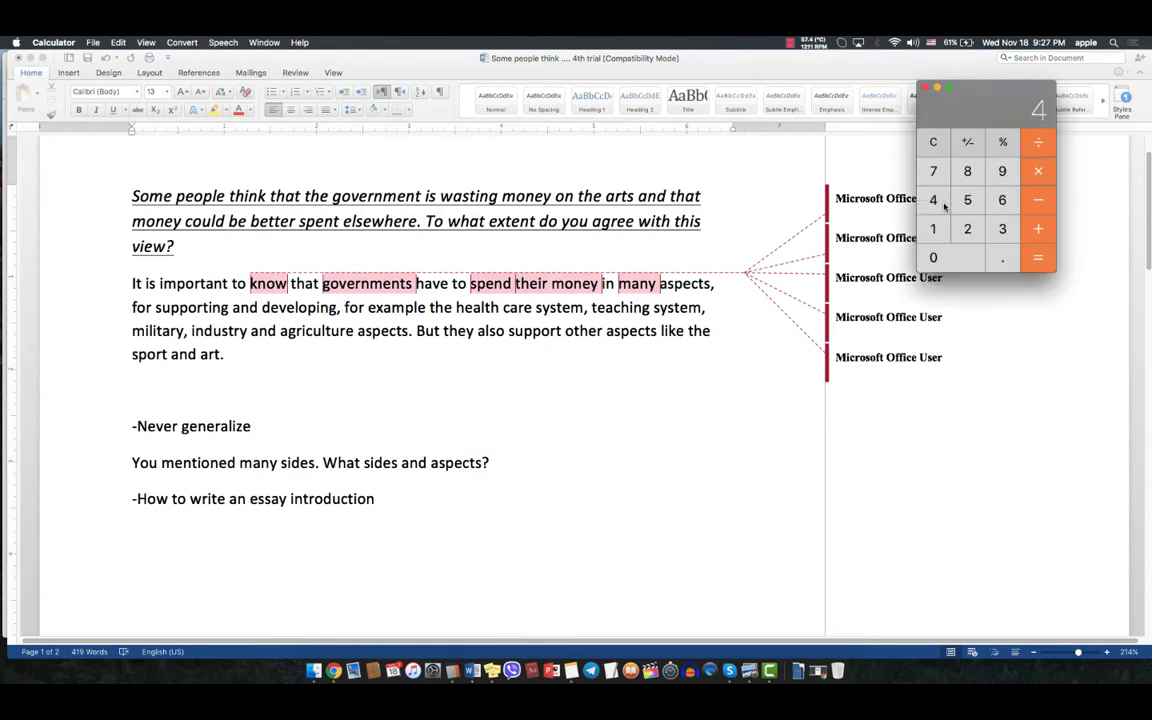
pyautogui.click(1037, 258)
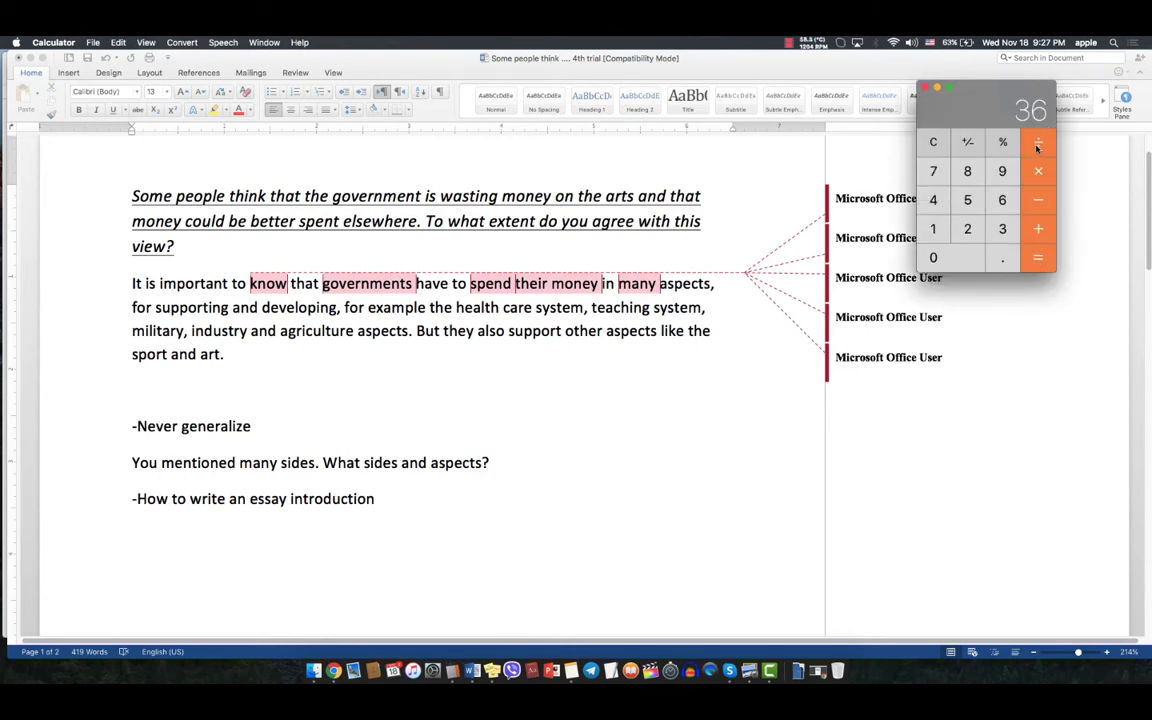
pyautogui.click(1039, 201)
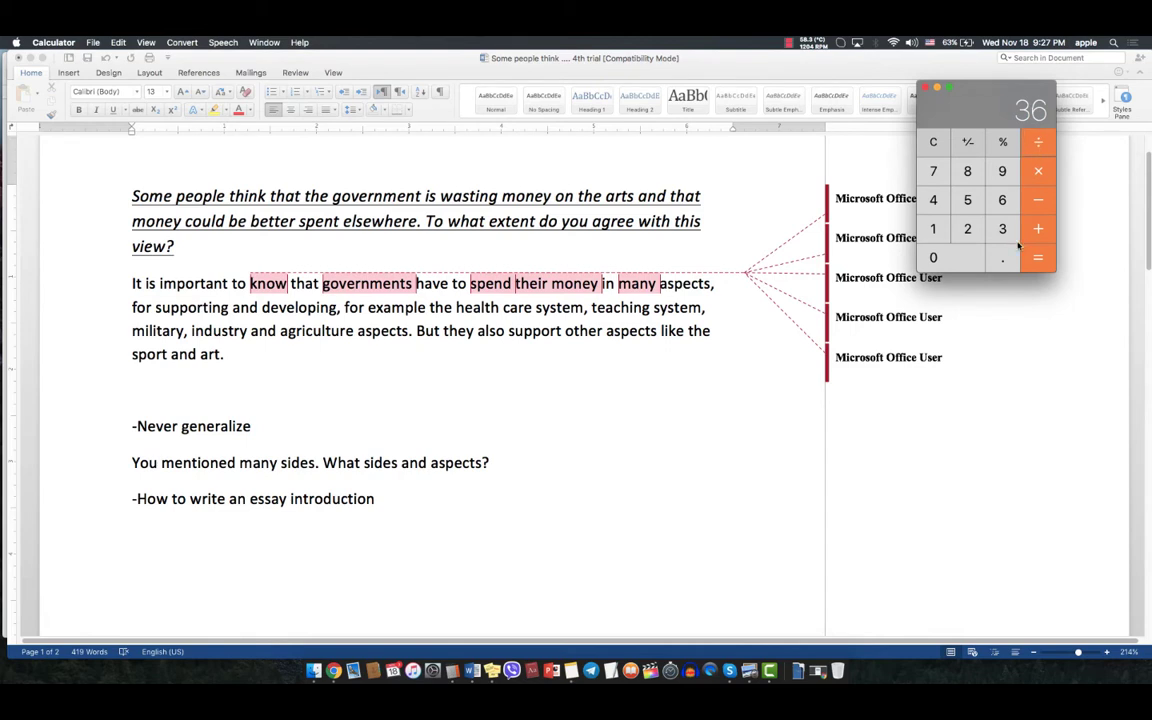
pyautogui.click(933, 200)
pyautogui.click(1037, 258)
pyautogui.click(938, 142)
# Step: Add 5 + 4.5 + 6 + 6.5 to get 22, then divide by 4 for 5.5
pyautogui.click(968, 201)
pyautogui.click(933, 202)
pyautogui.click(1002, 258)
pyautogui.click(967, 200)
pyautogui.click(1038, 229)
pyautogui.click(1002, 202)
pyautogui.click(1038, 229)
pyautogui.click(1002, 201)
pyautogui.click(995, 257)
pyautogui.click(968, 200)
pyautogui.click(1039, 257)
pyautogui.click(1039, 145)
pyautogui.click(934, 199)
pyautogui.click(1038, 259)
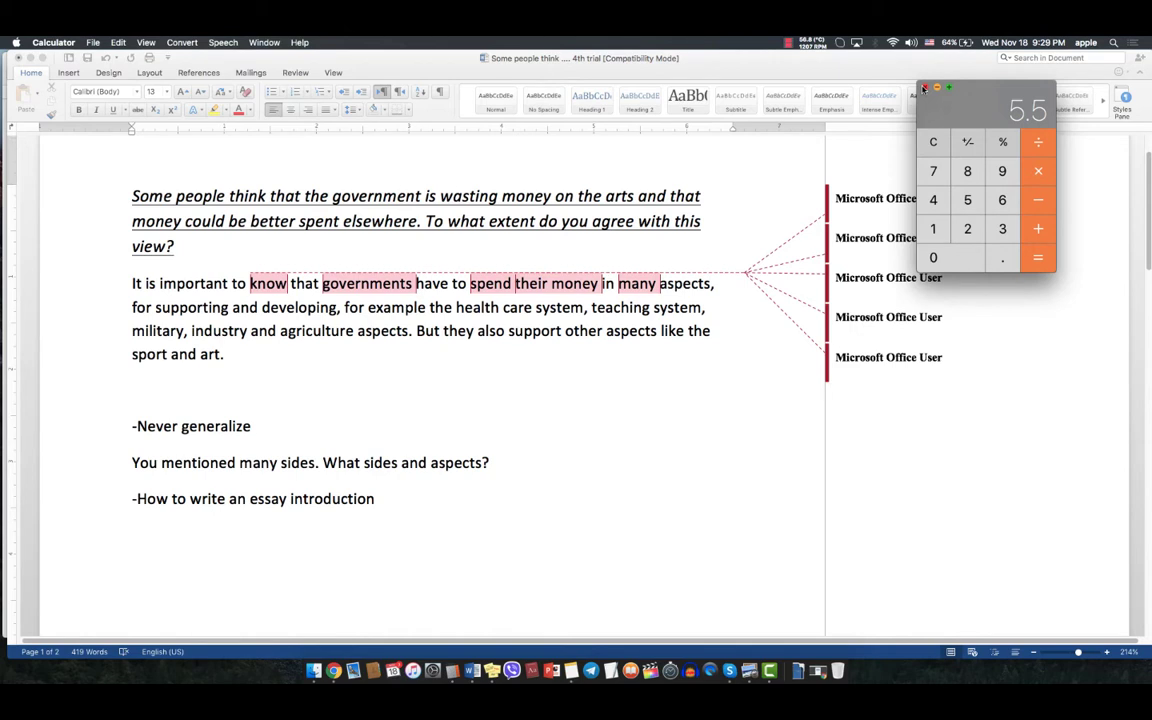
# Step: Drag the Calculator showing 5.5 to the right, clear of the Word comments
pyautogui.moveTo(960, 98); pyautogui.dragTo(1027, 112)
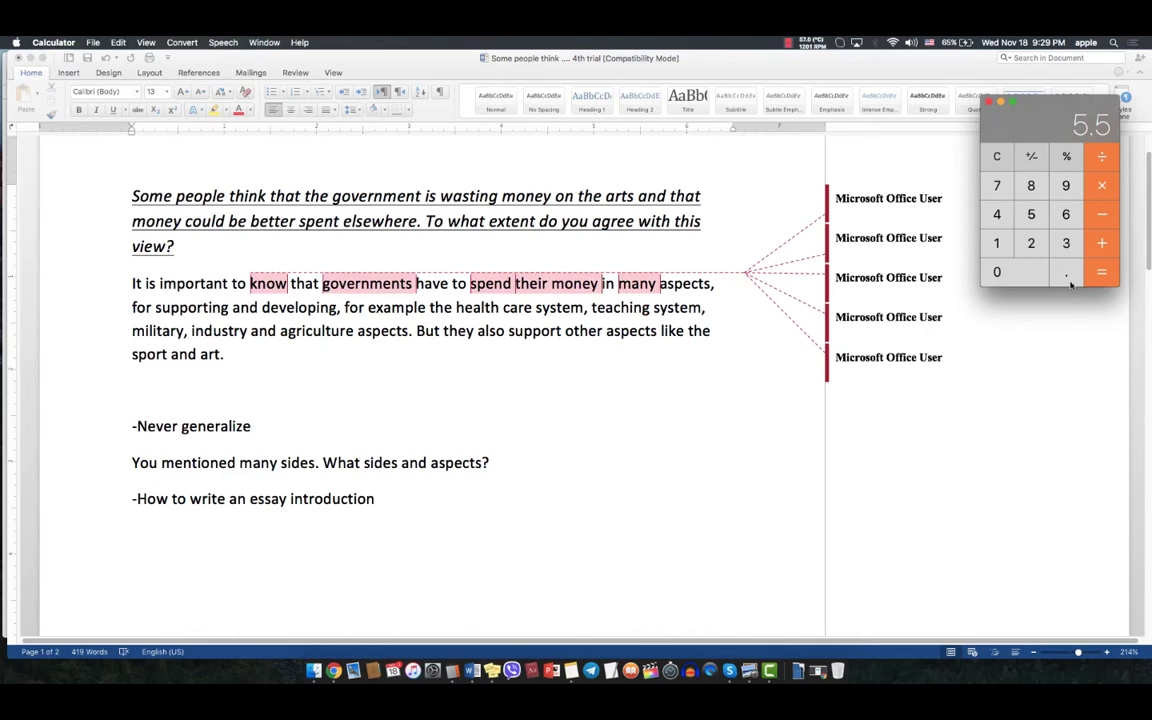
# Step: In a new Chrome tab, search 'اخبار الشرقية' and open the Al Sharqiya website result
pyautogui.click(314, 671)
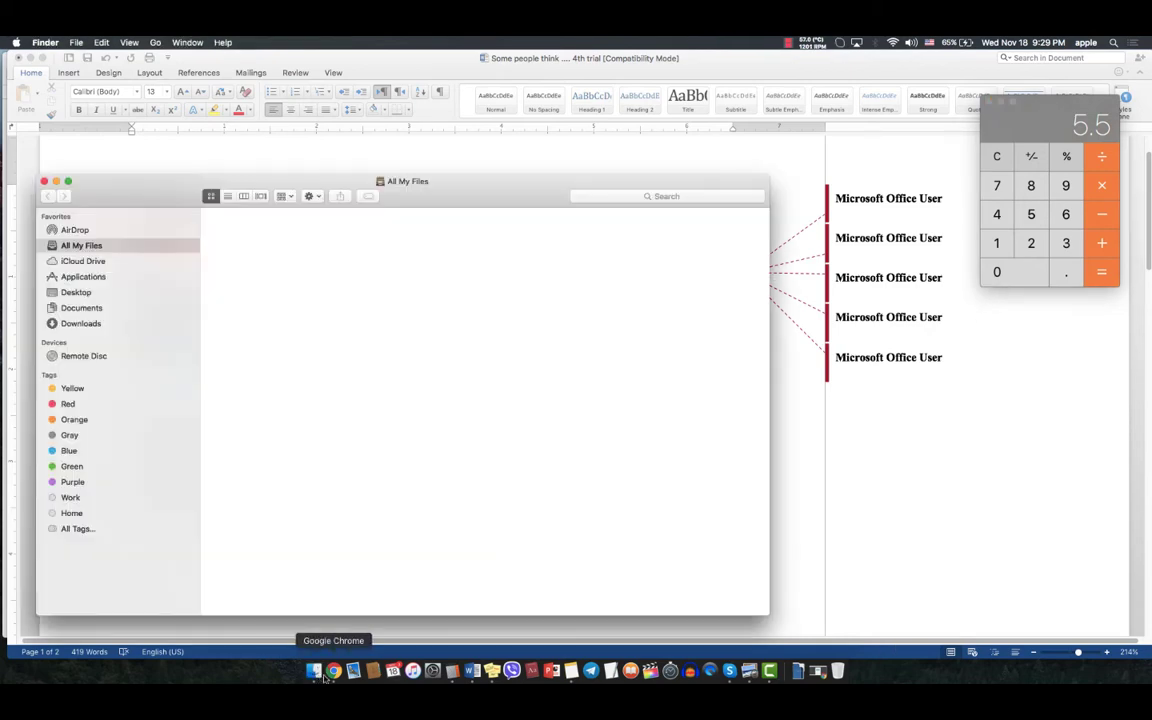
pyautogui.click(334, 671)
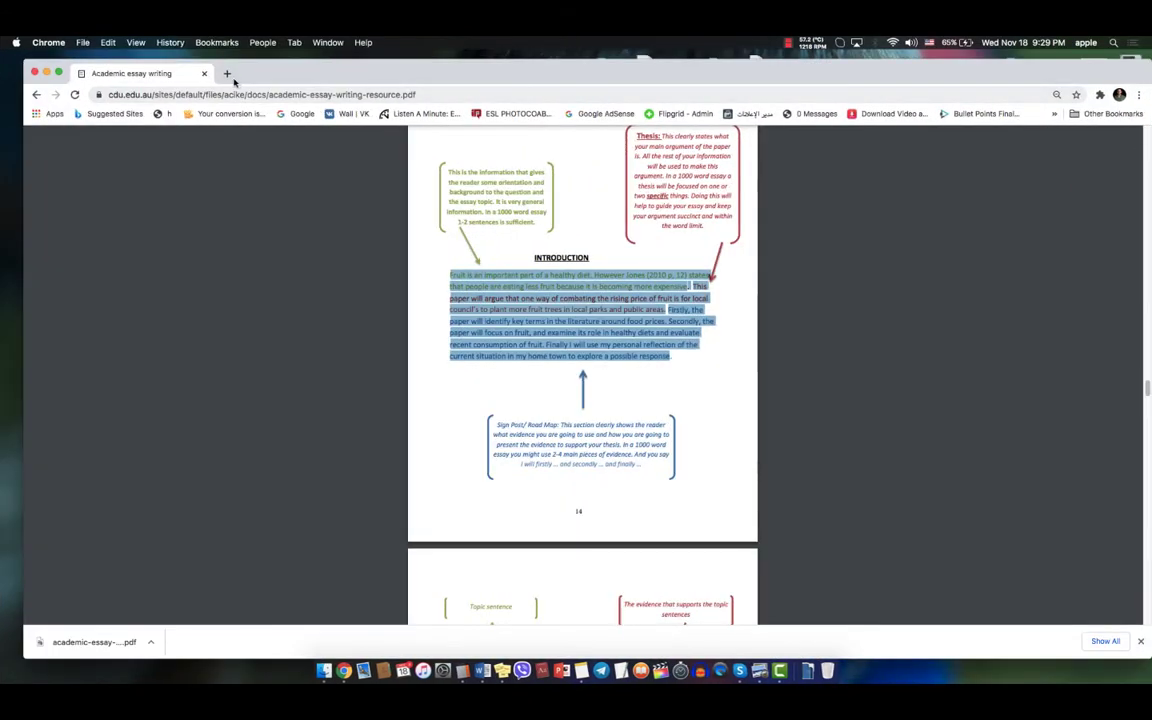
pyautogui.click(226, 74)
pyautogui.write('اخبار الشرق')
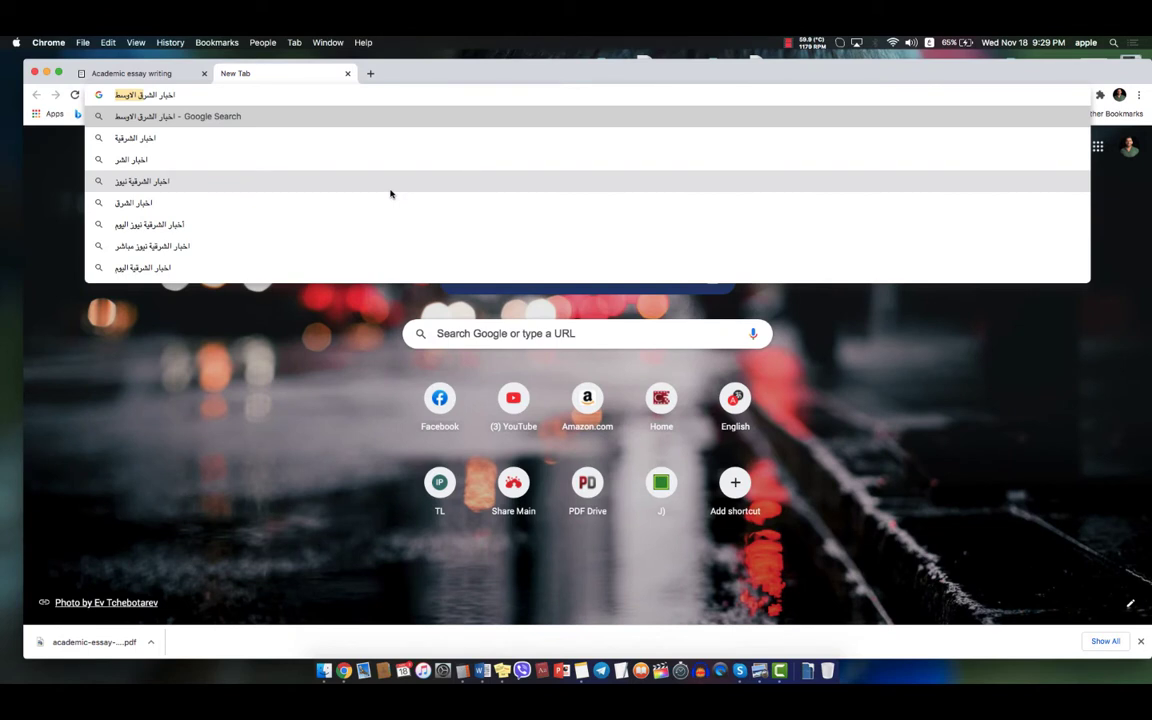
pyautogui.write('ية')
pyautogui.press('Return')
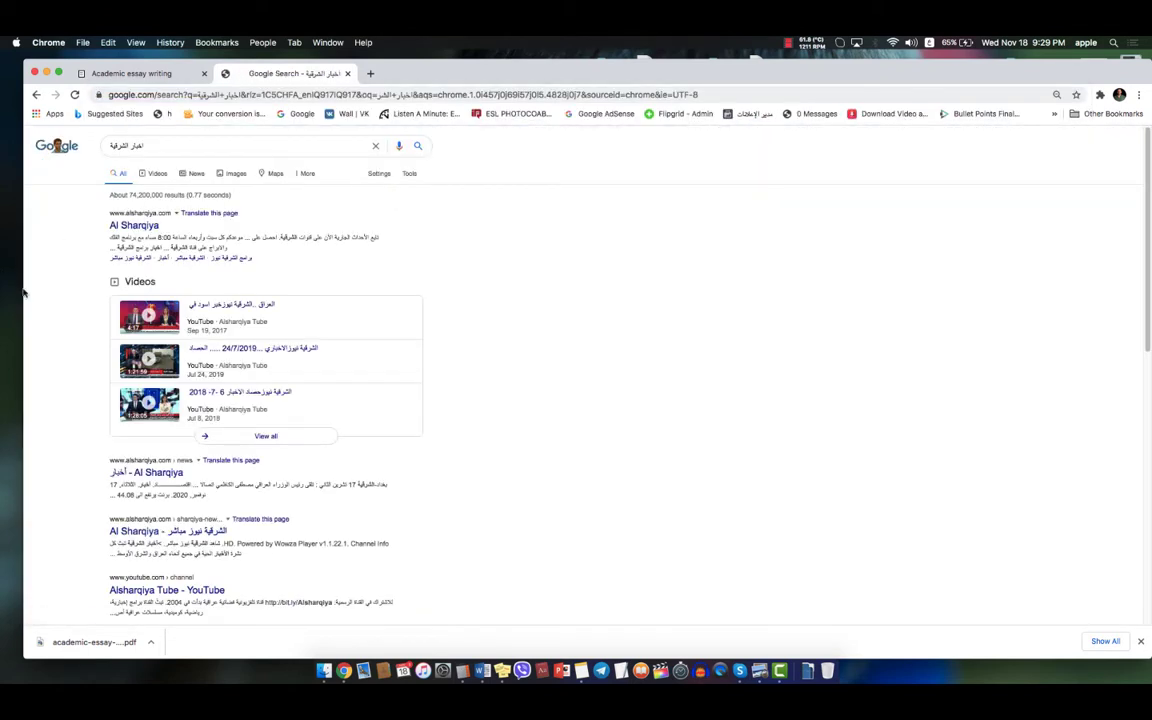
pyautogui.click(145, 226)
pyautogui.press('XF86AudioRaiseVolume')
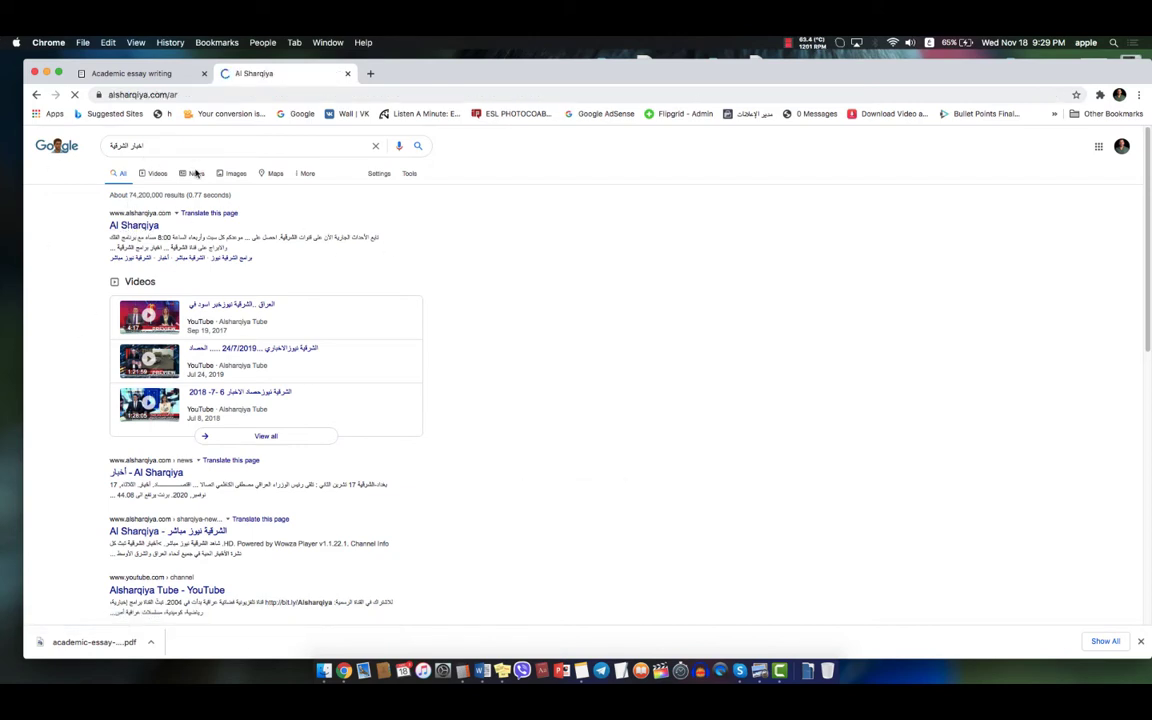
# Step: Scroll through the news cards on the Al Sharqiya homepage
pyautogui.click(185, 96)
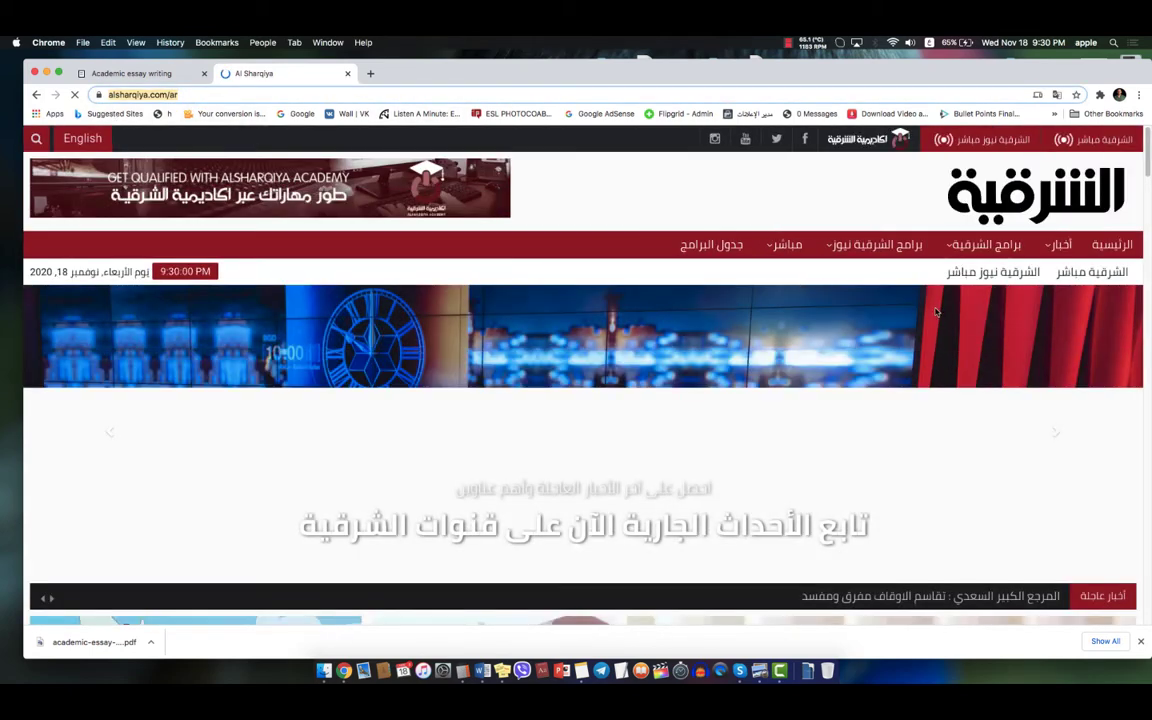
pyautogui.scroll(-10, 814, 362)
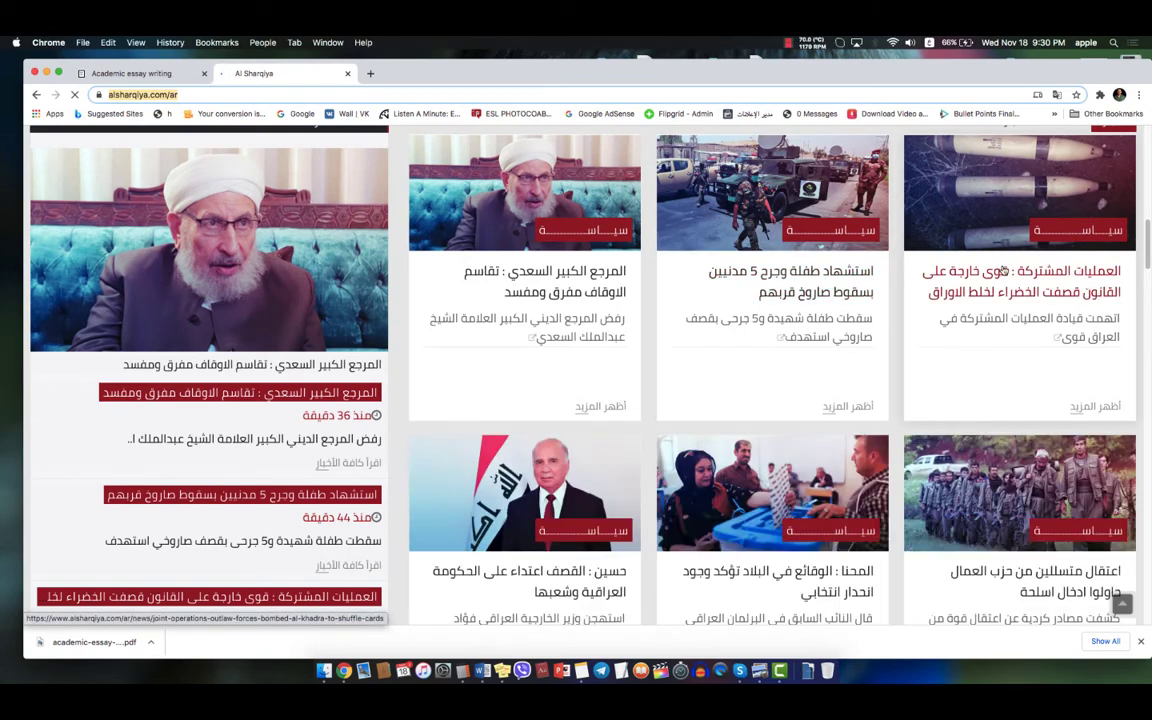
pyautogui.scroll(-3, 988, 270)
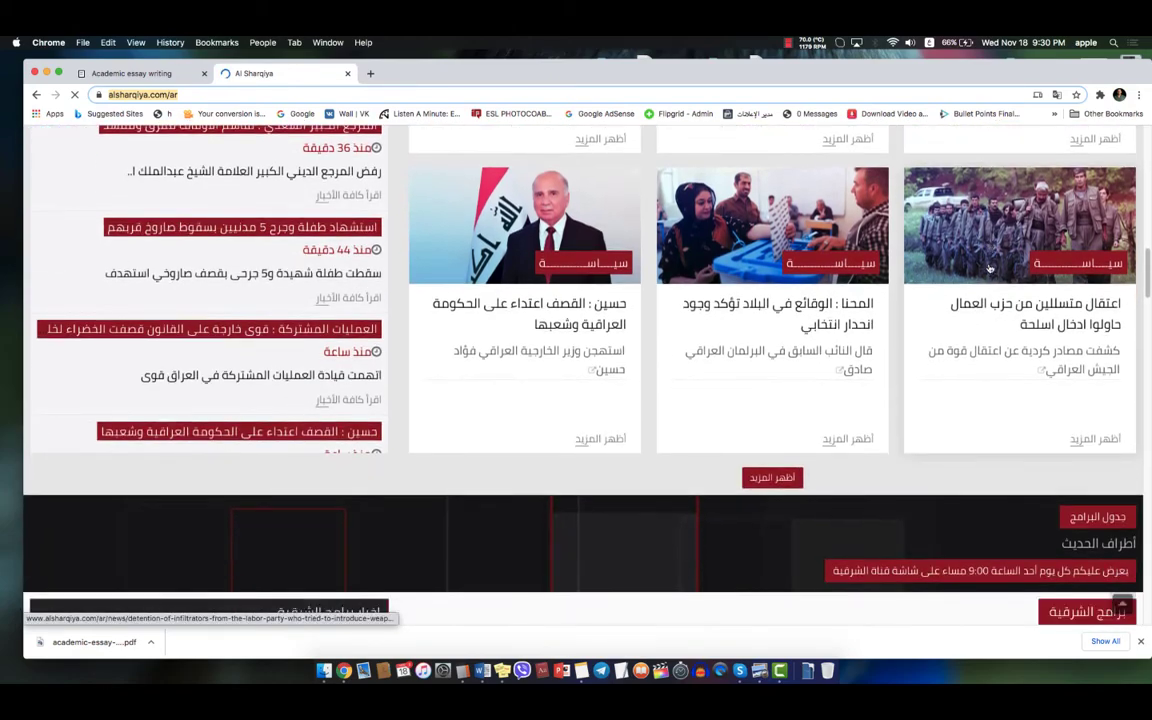
pyautogui.scroll(6, 988, 270)
pyautogui.scroll(-5, 988, 270)
pyautogui.scroll(6, 988, 270)
pyautogui.scroll(-2, 988, 270)
pyautogui.scroll(-2, 988, 270)
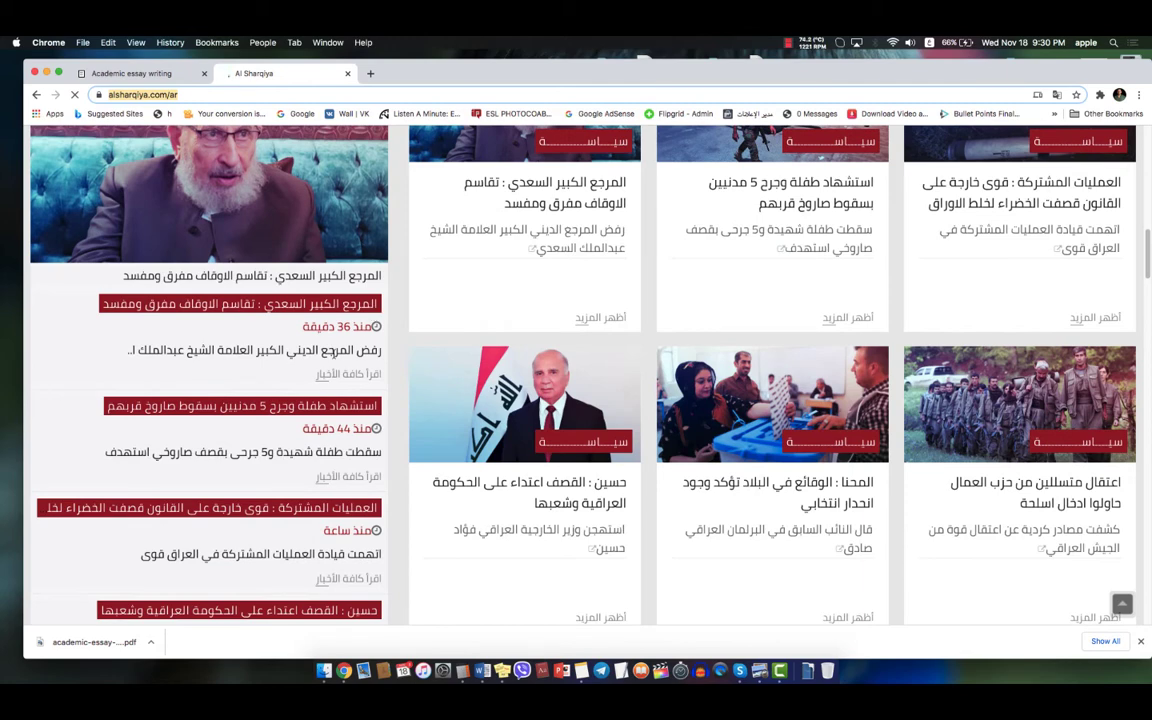
pyautogui.scroll(-4, 299, 318)
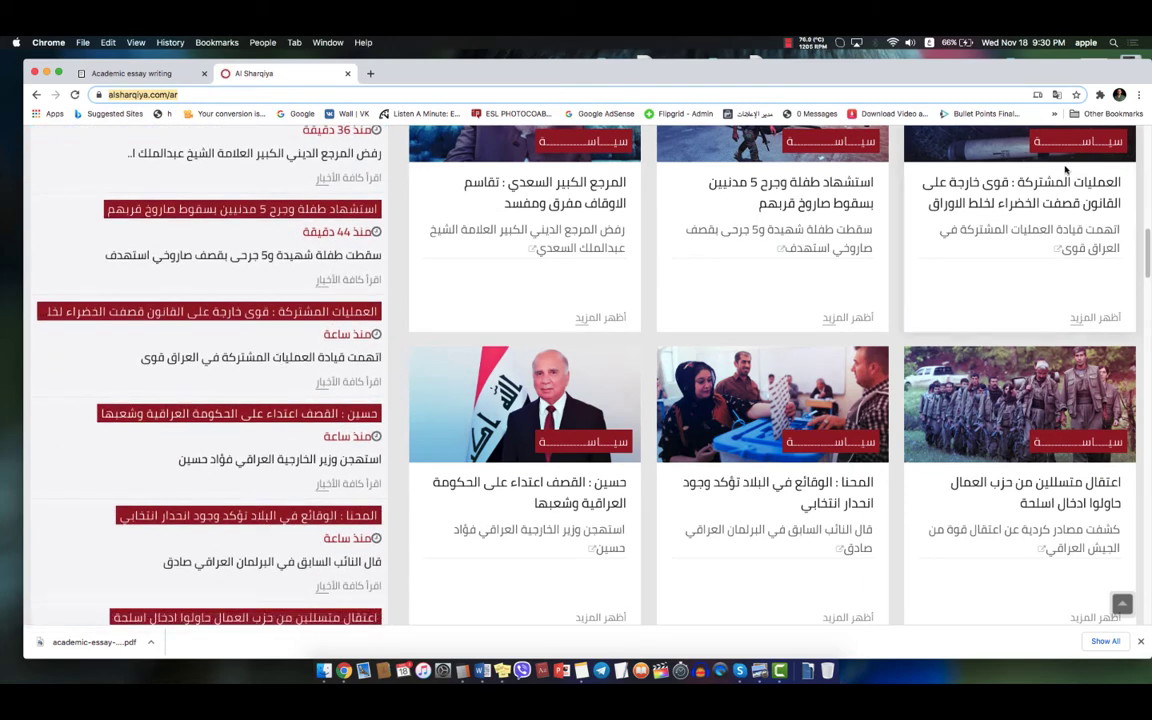
# Step: Open the Joint Operations Green Zone shelling article and scroll down to its body text
pyautogui.click(1033, 205)
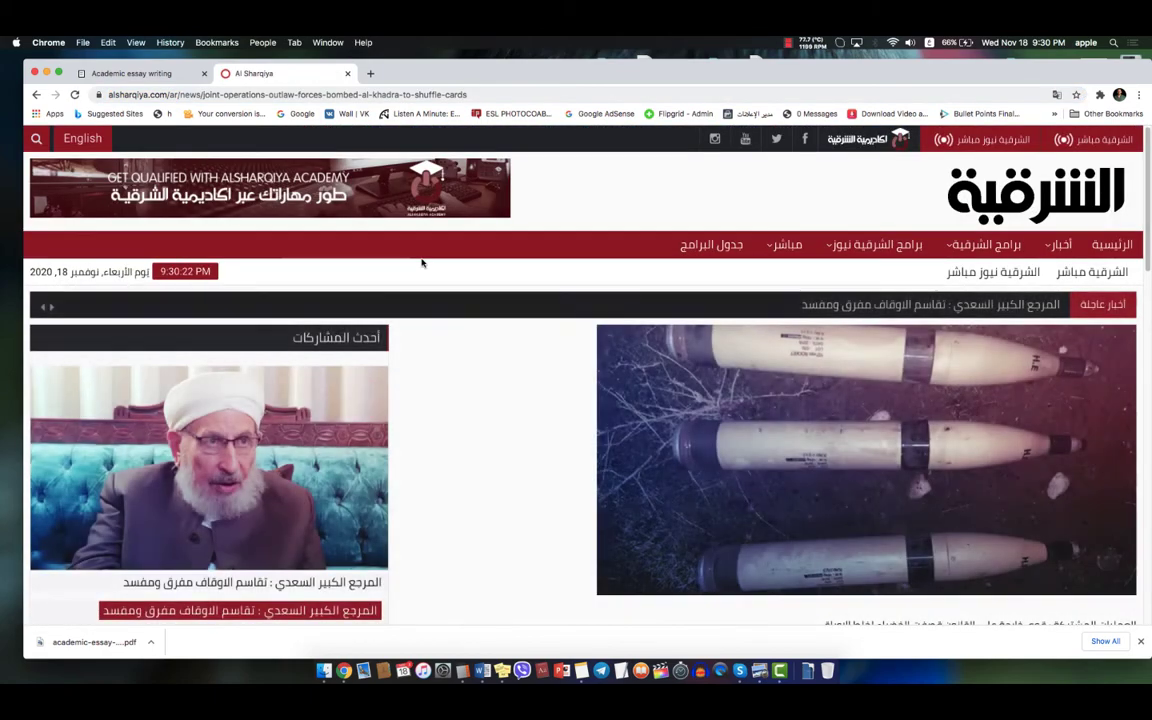
pyautogui.scroll(-1, 425, 260)
pyautogui.scroll(-5, 422, 262)
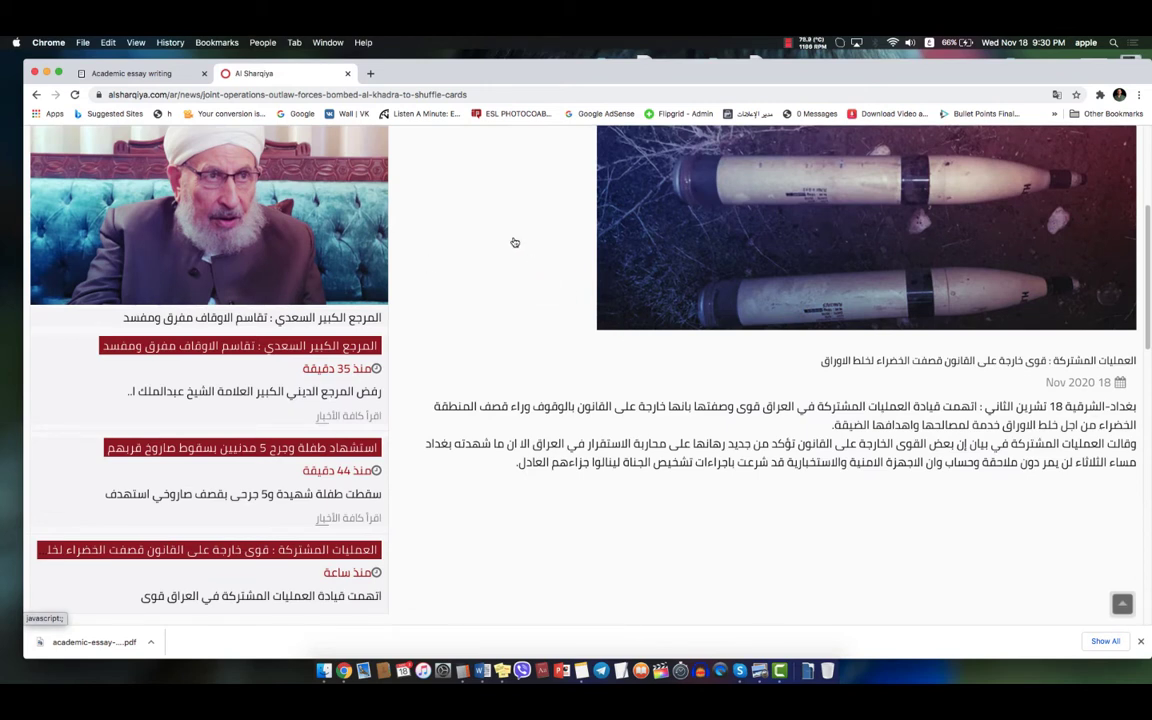
pyautogui.scroll(-1, 514, 242)
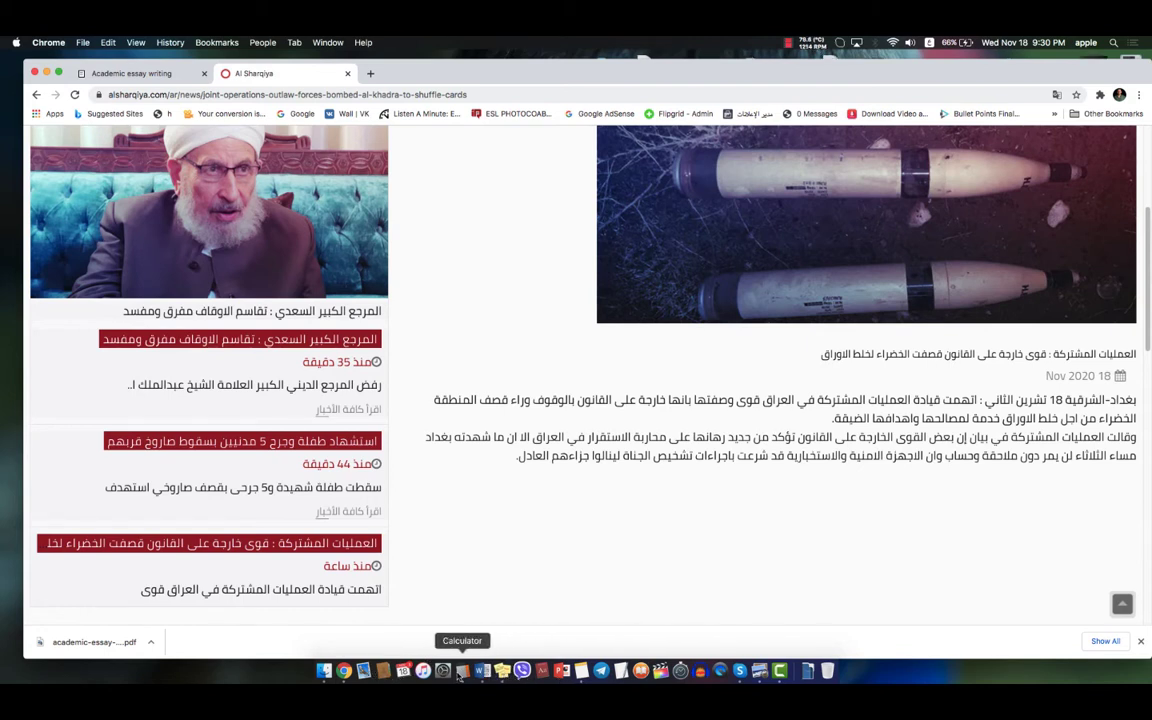
# Step: Drag the article screenshot from the desktop into the Skype chat and send it
pyautogui.click(740, 670)
pyautogui.press('super+Tab')
pyautogui.hotkey('ctrl', 'Right')
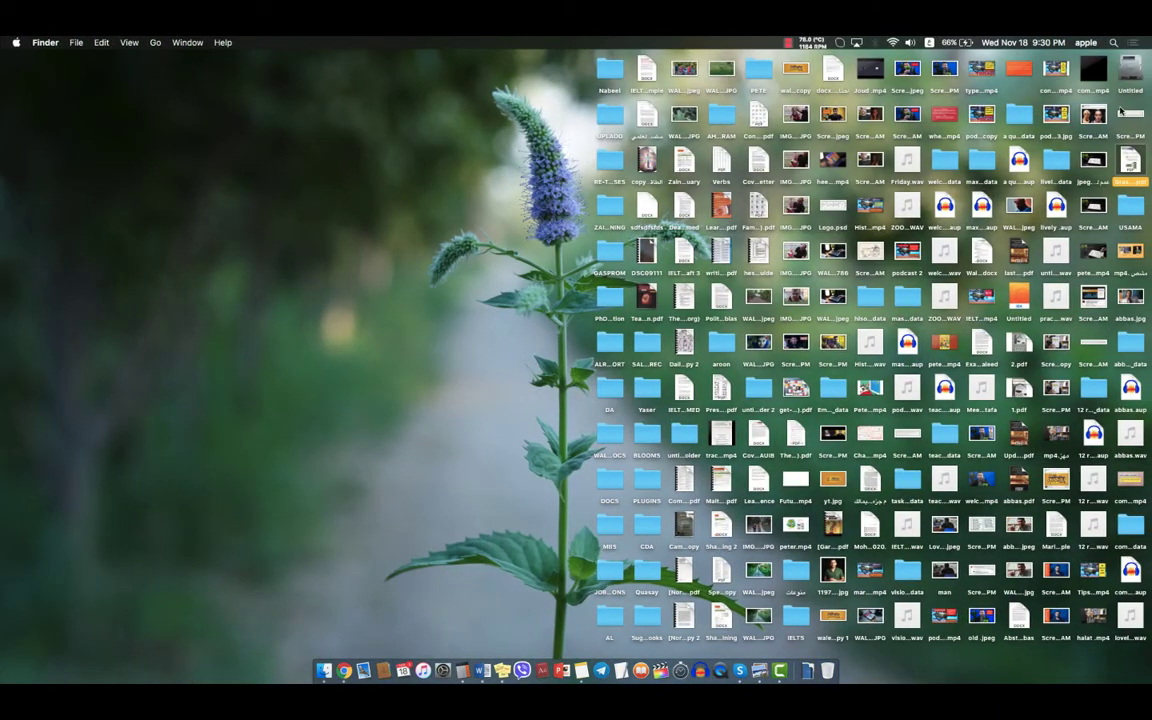
pyautogui.moveTo(1125, 113); pyautogui.dragTo(828, 455)
pyautogui.press('Return')
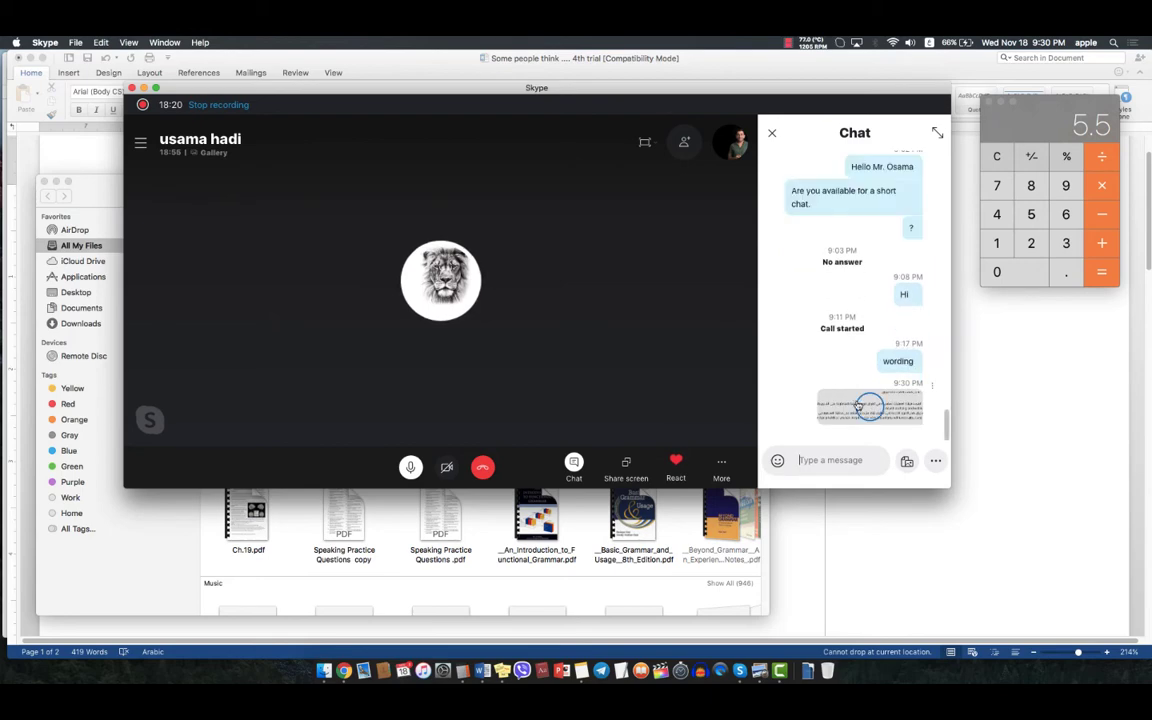
# Step: View the posted article screenshot full size in Skype, then close the image viewer
pyautogui.click(856, 404)
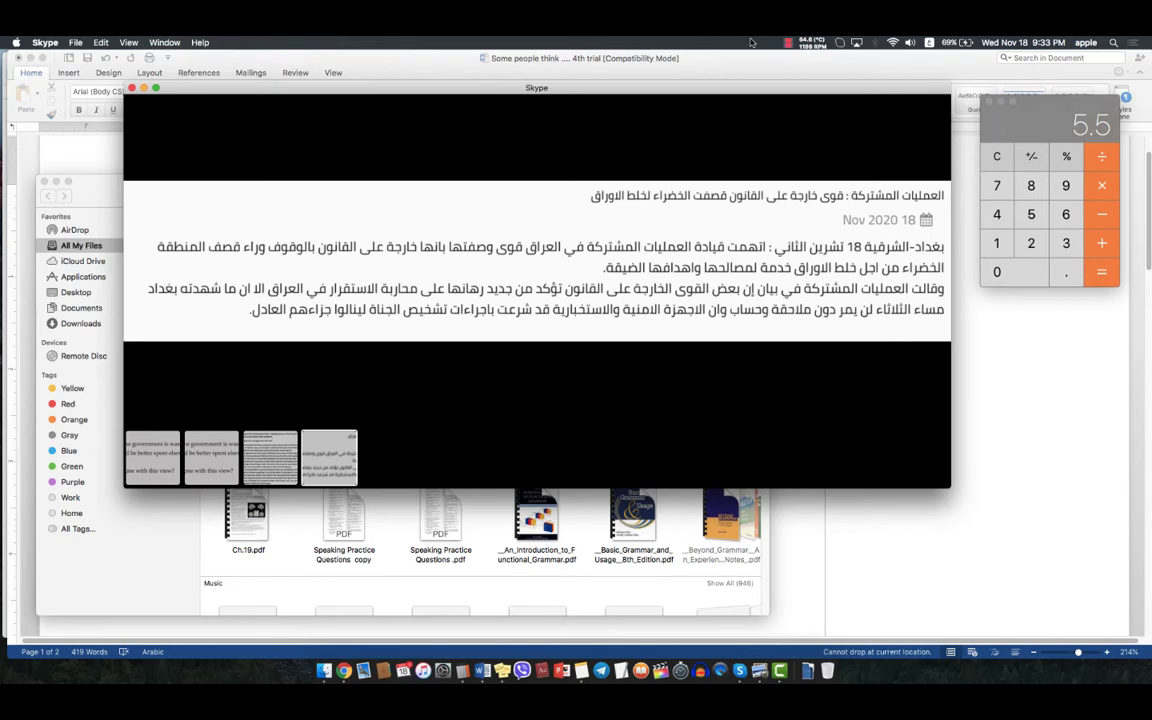
pyautogui.moveTo(211, 121)
pyautogui.click(137, 112)
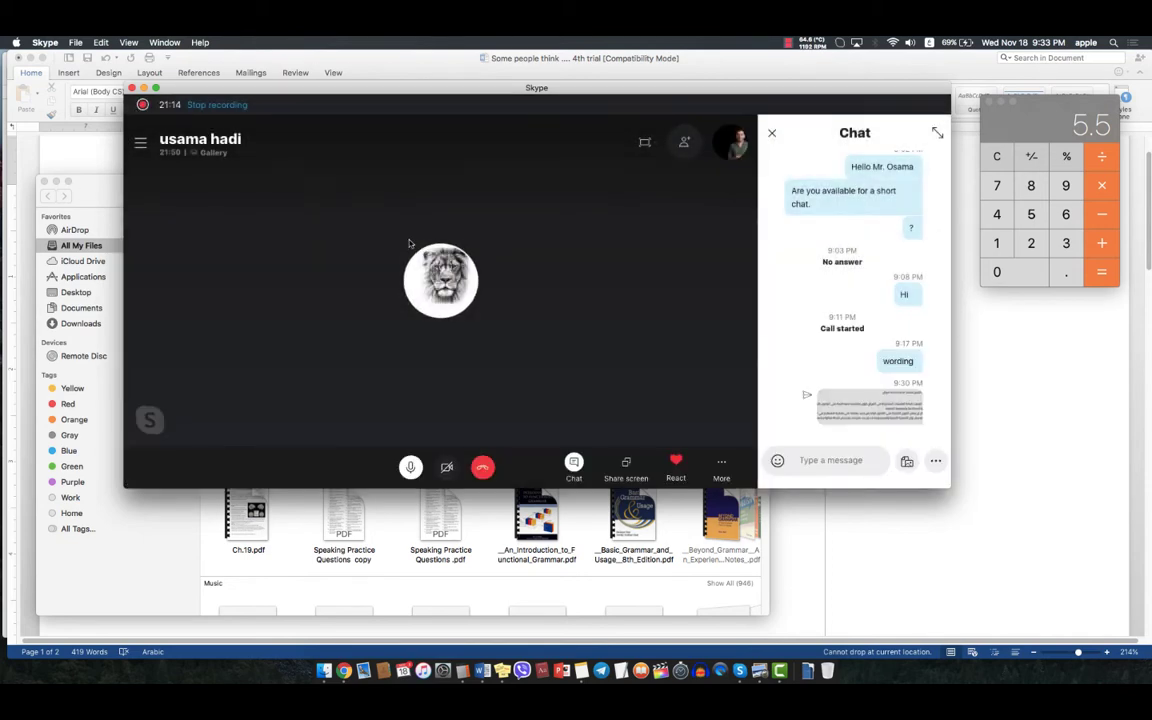
# Step: Close Skype and Finder's All My Files window, returning the arts-spending essay to the front
pyautogui.click(131, 88)
pyautogui.click(496, 260)
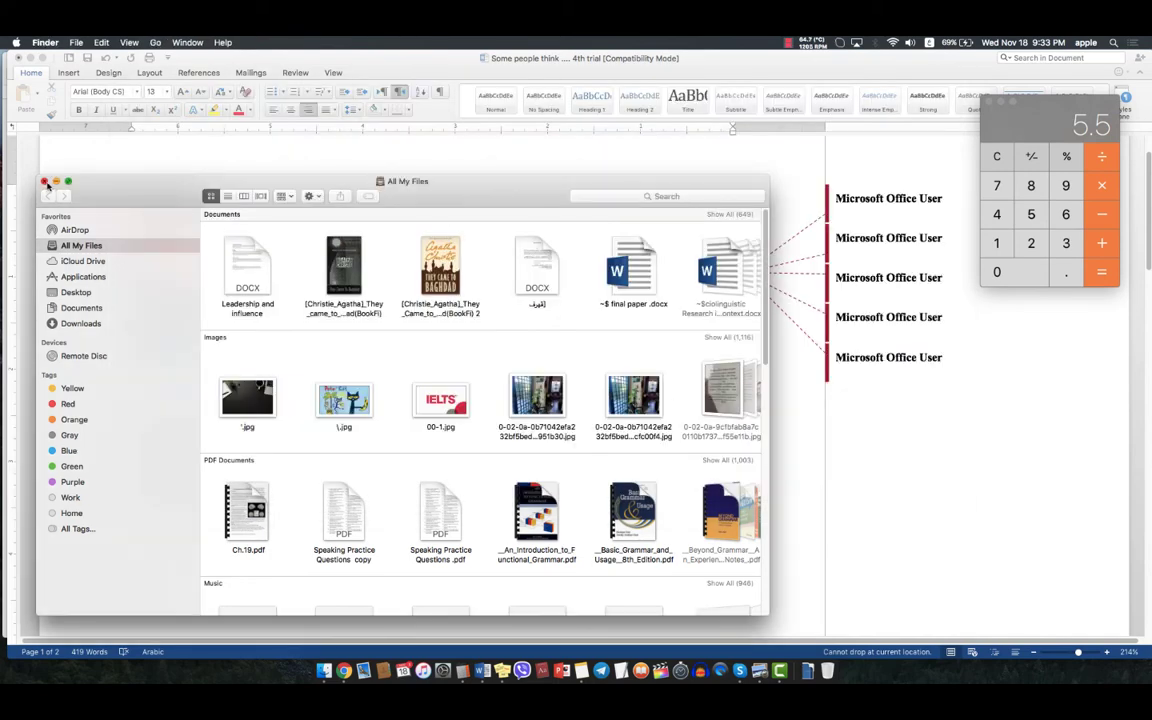
pyautogui.click(44, 181)
pyautogui.click(731, 388)
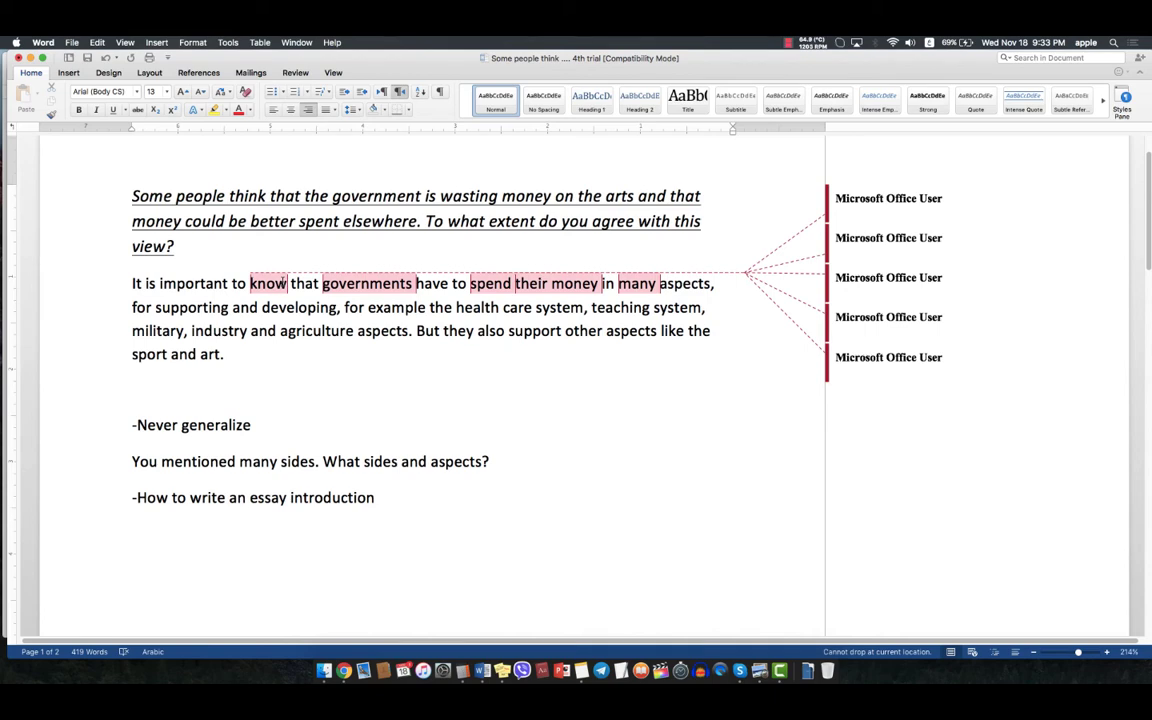
pyautogui.scroll(5, 731, 388)
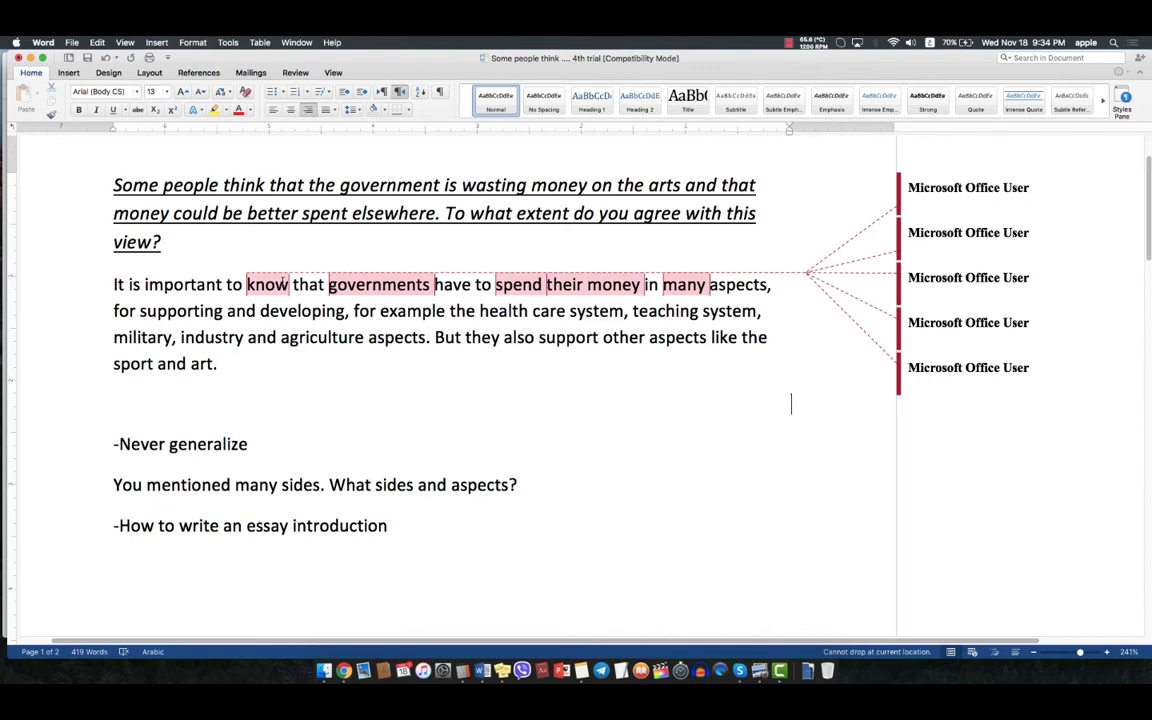
pyautogui.press('Down')
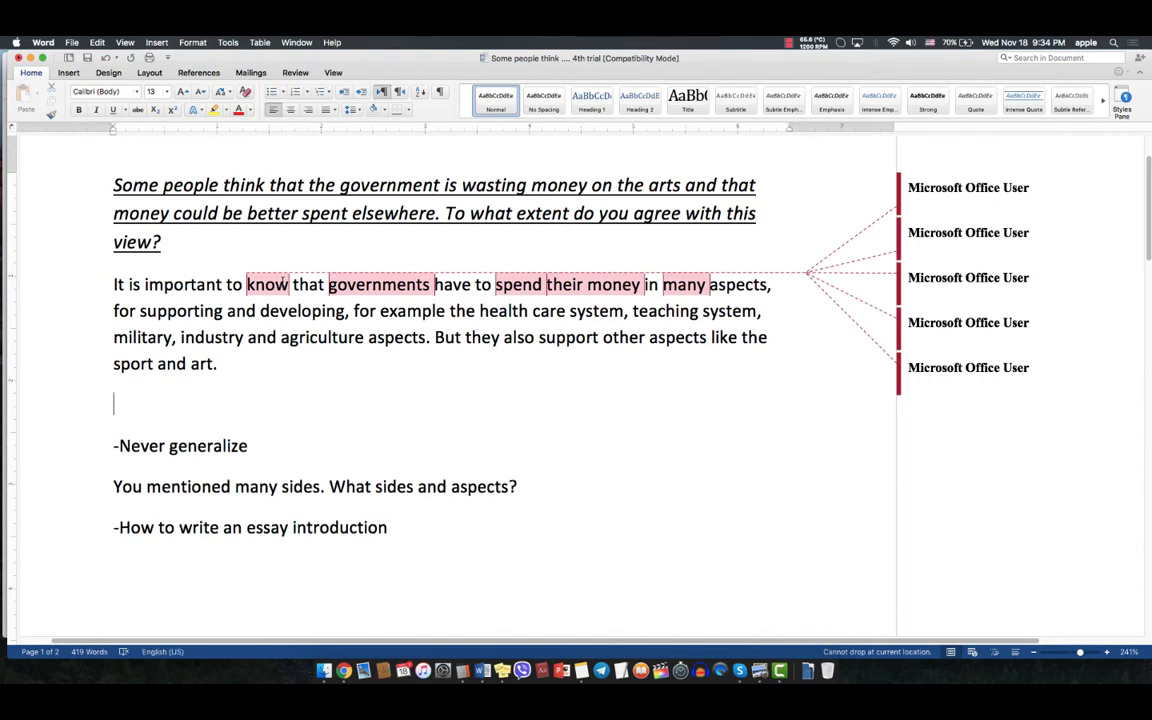